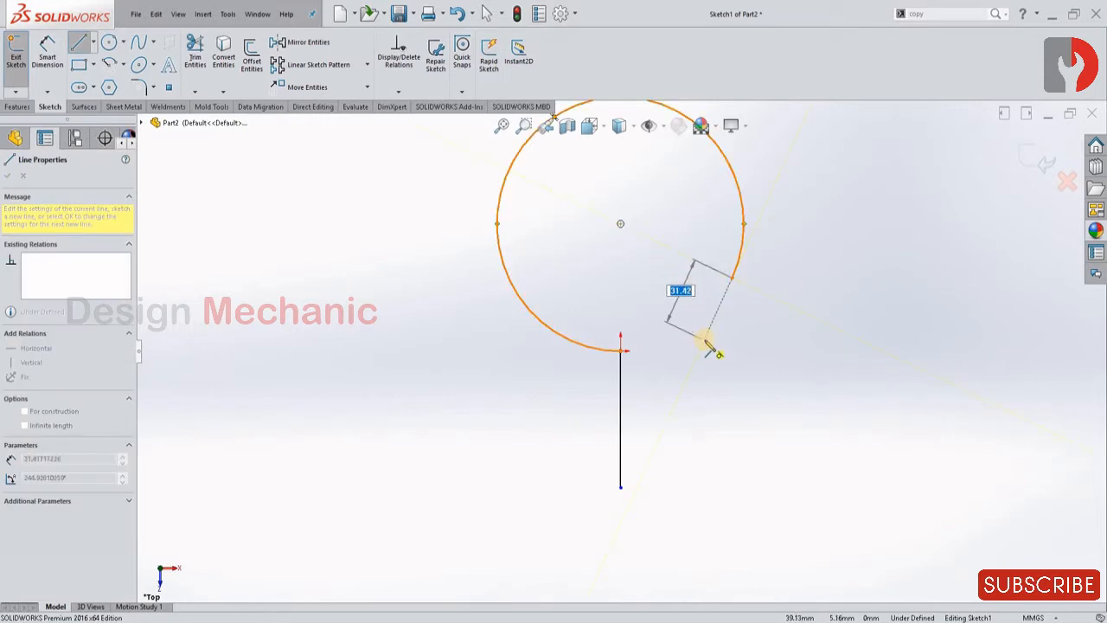
Step: Complete the short line tangent to the arc's open end and set the distance from arc centre to the vertical line's lower endpoint to 8 mm
{"action": "left_click", "coordinate": [708, 335]}
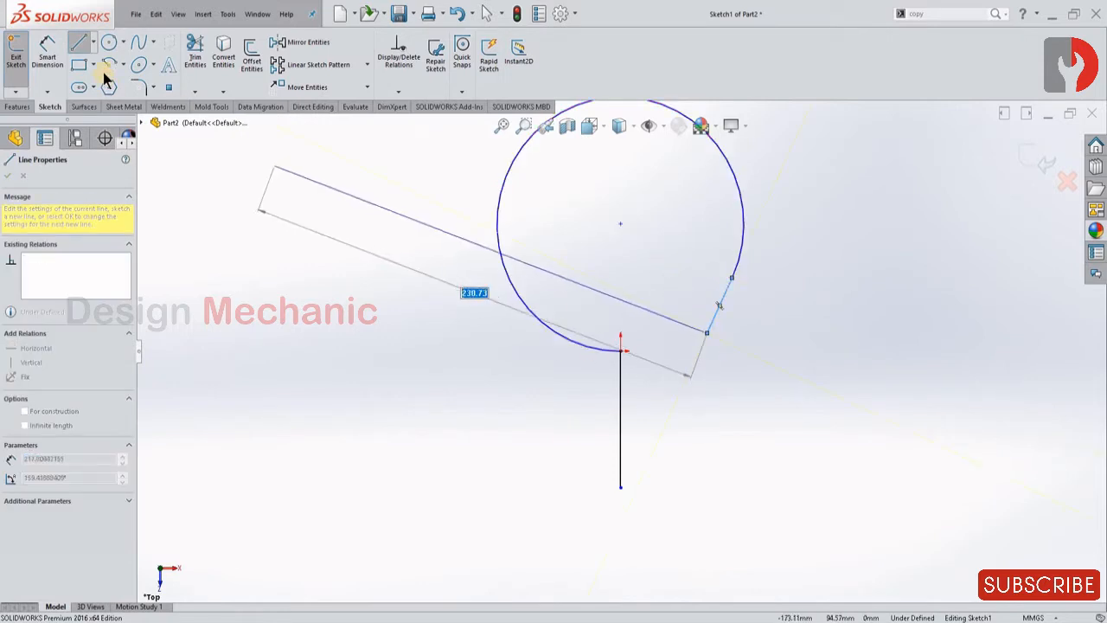
{"action": "left_click", "coordinate": [48, 52]}
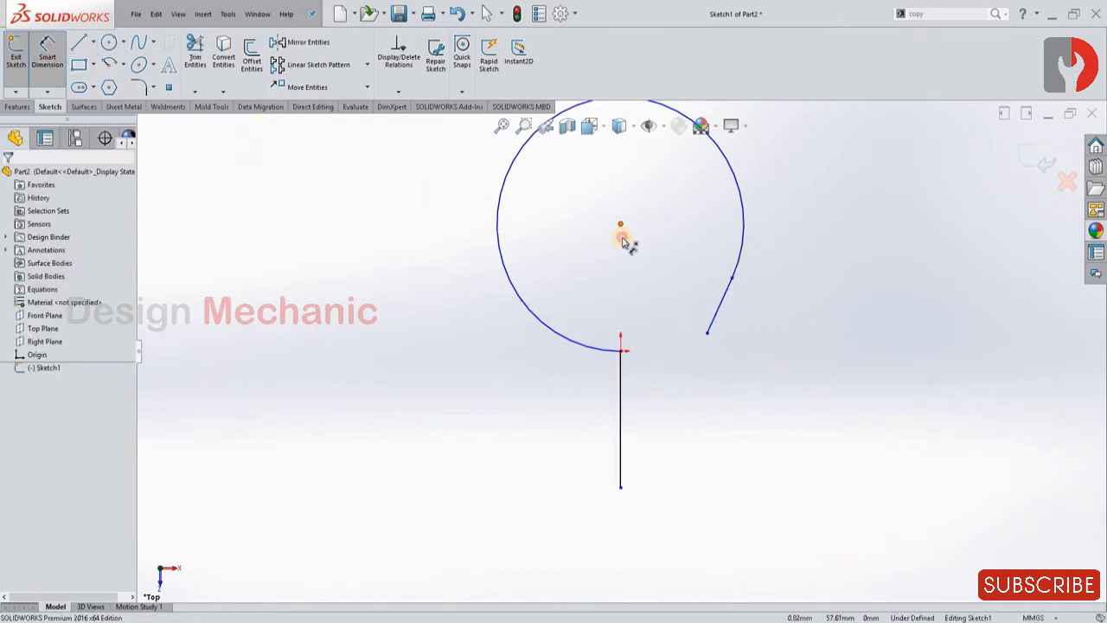
{"action": "left_click", "coordinate": [620, 225]}
{"action": "left_click", "coordinate": [620, 487]}
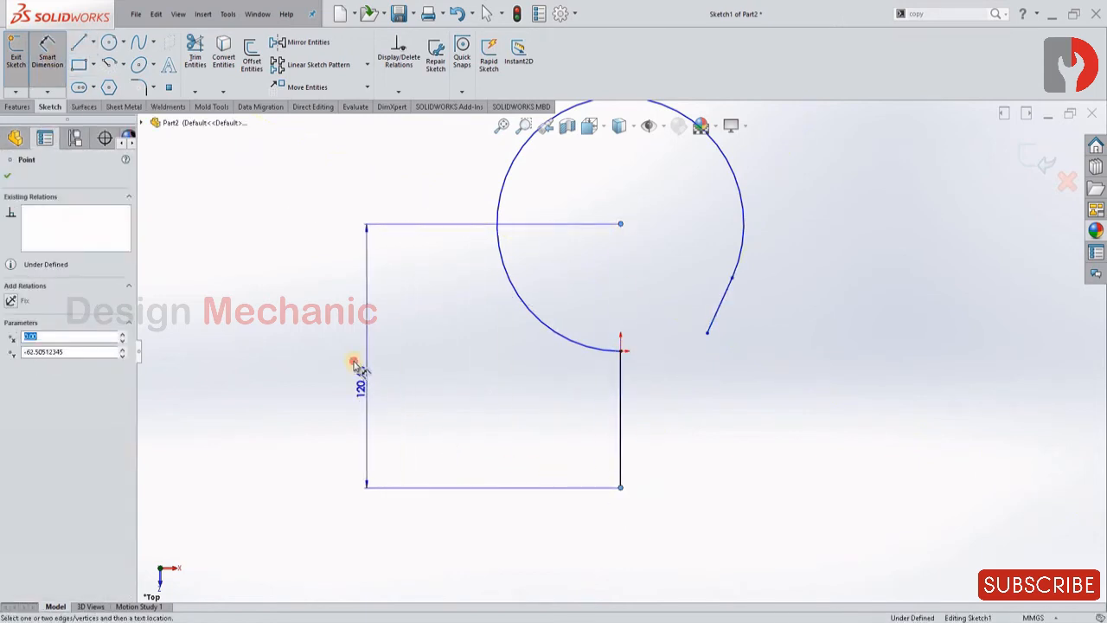
{"action": "left_click", "coordinate": [354, 362]}
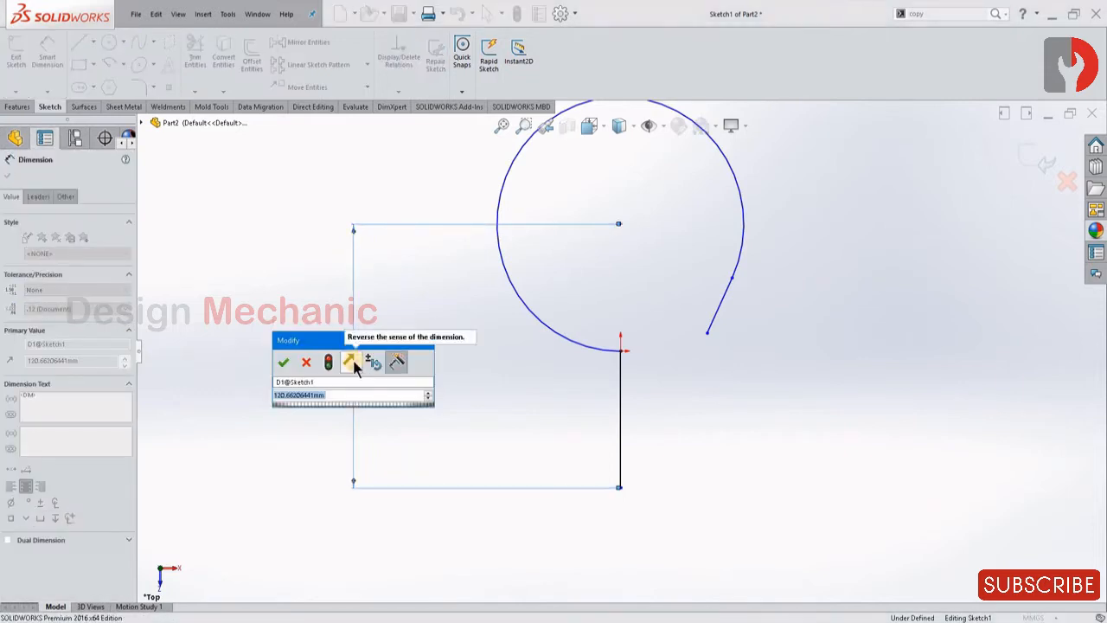
{"action": "type", "text": "8"}
{"action": "key", "text": "Return"}
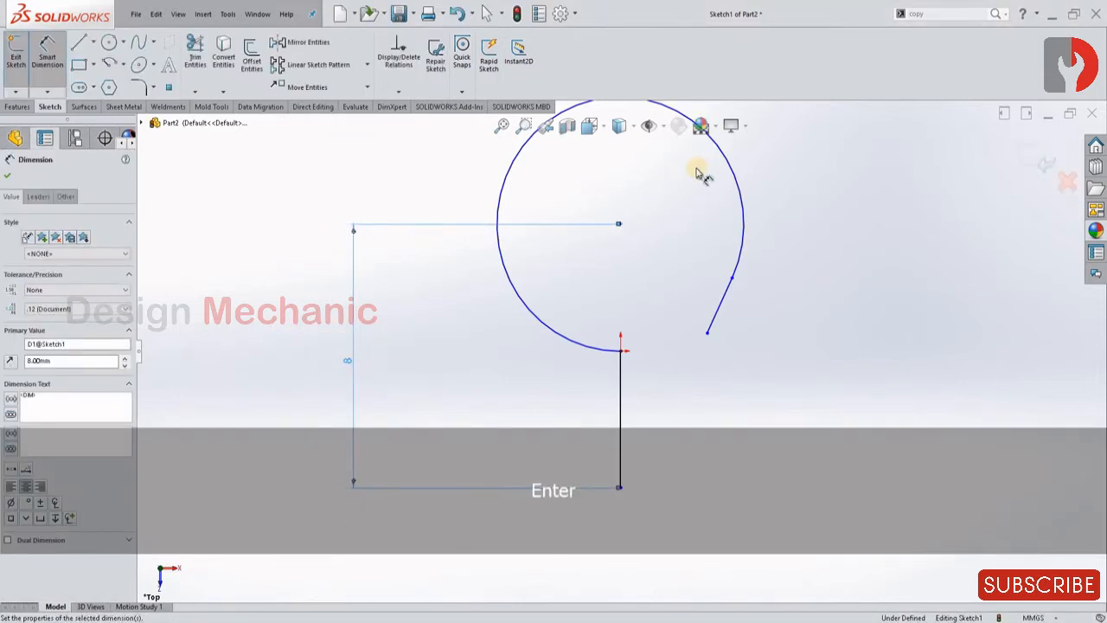
Step: Dimension the arc with a radius of 2 mm
{"action": "left_click", "coordinate": [497, 202]}
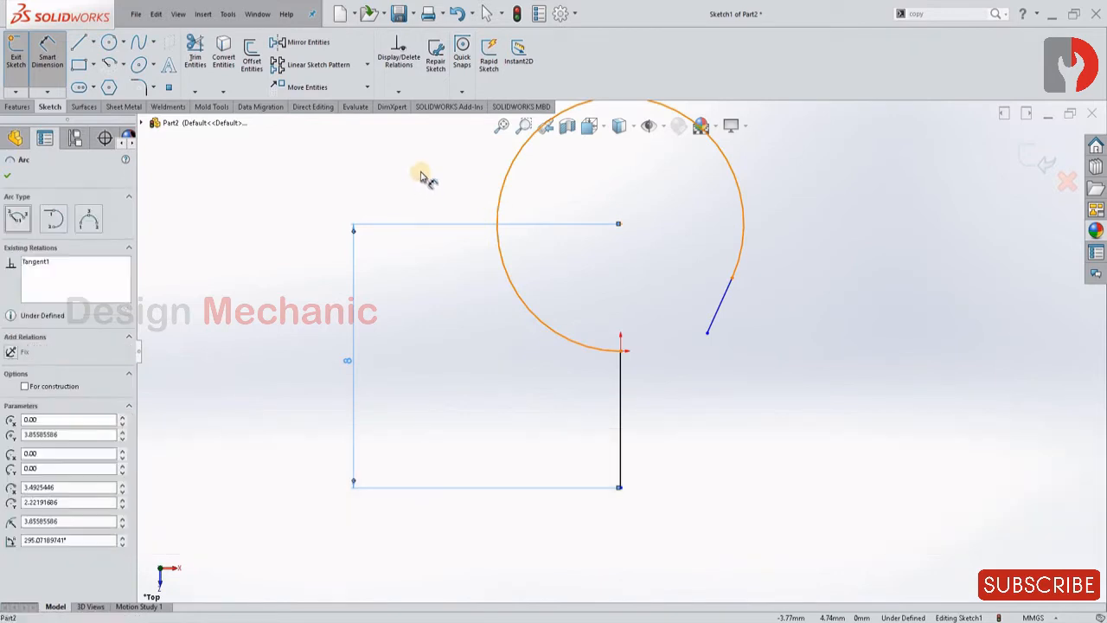
{"action": "left_click", "coordinate": [420, 169]}
{"action": "key", "text": "Return"}
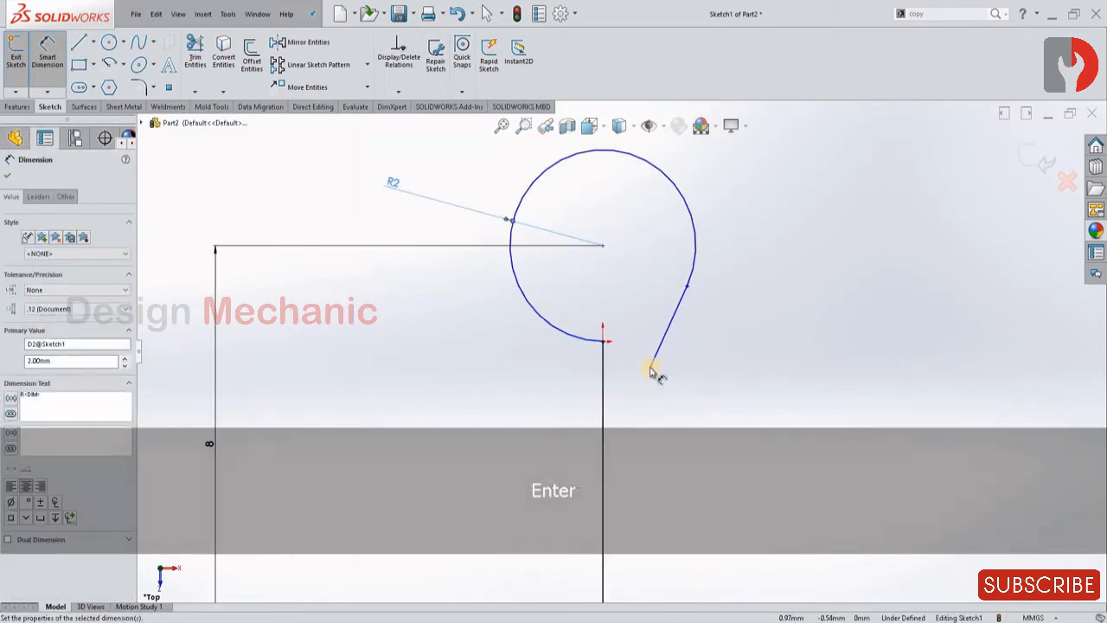
Step: Dimension the short tangent line along its own direction with a length of 1.5 mm
{"action": "scroll", "coordinate": [652, 372], "scroll_direction": "down", "scroll_amount": 2}
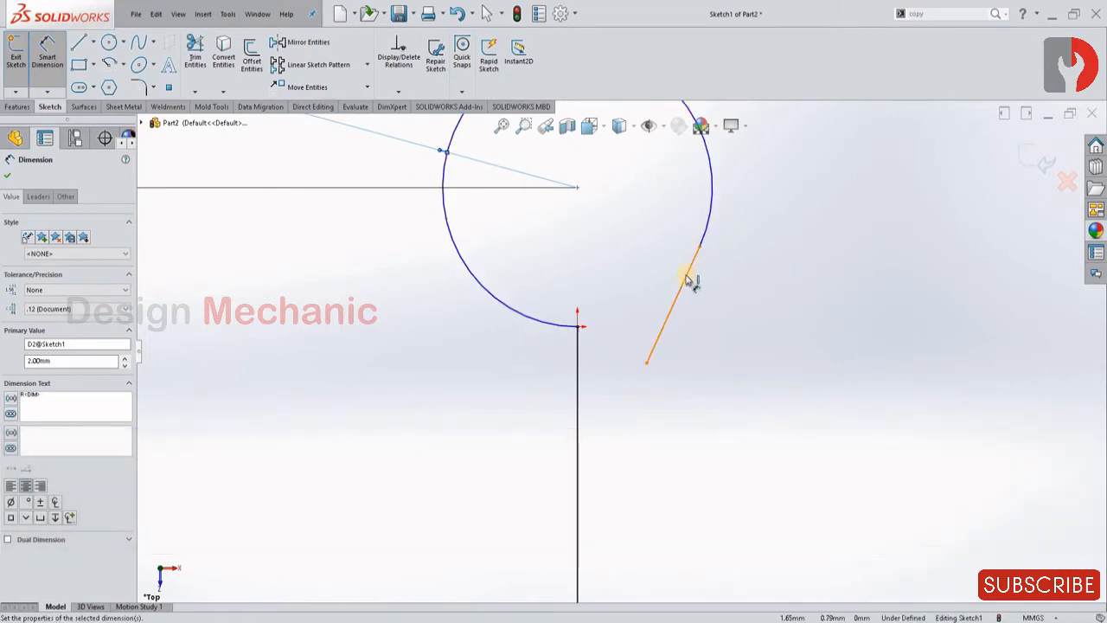
{"action": "left_click", "coordinate": [701, 292]}
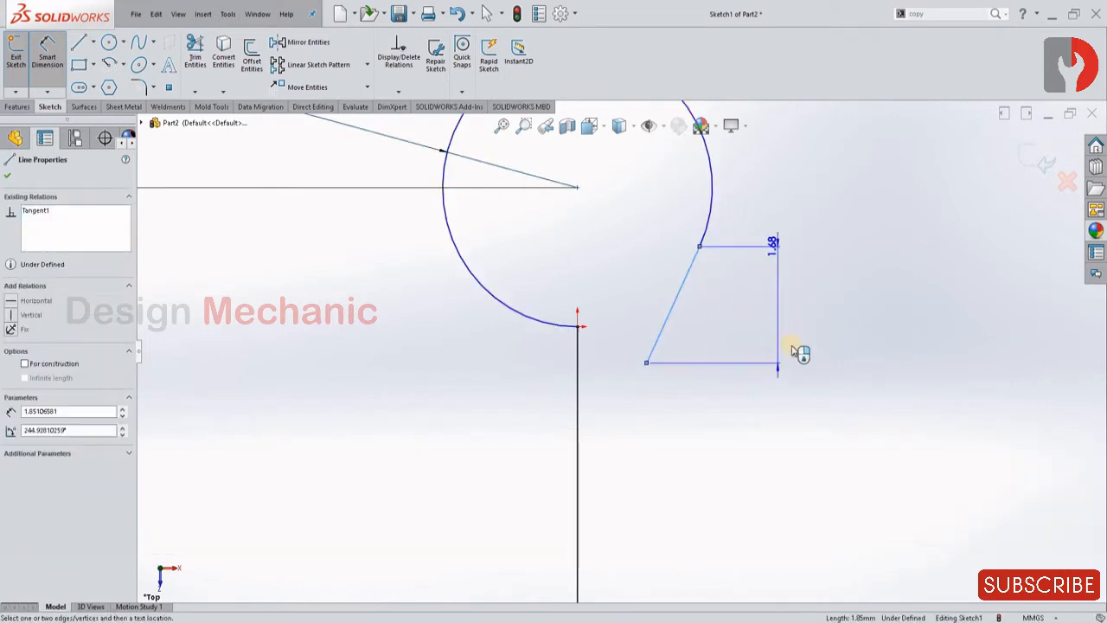
{"action": "left_click", "coordinate": [787, 389]}
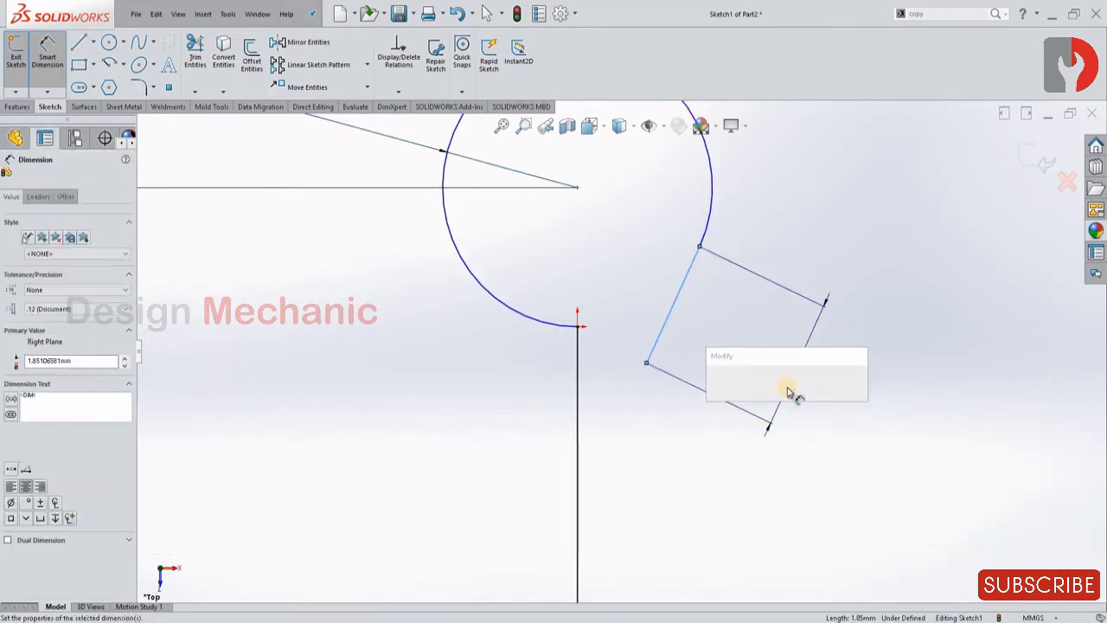
{"action": "type", "text": "1.5"}
{"action": "key", "text": "Return"}
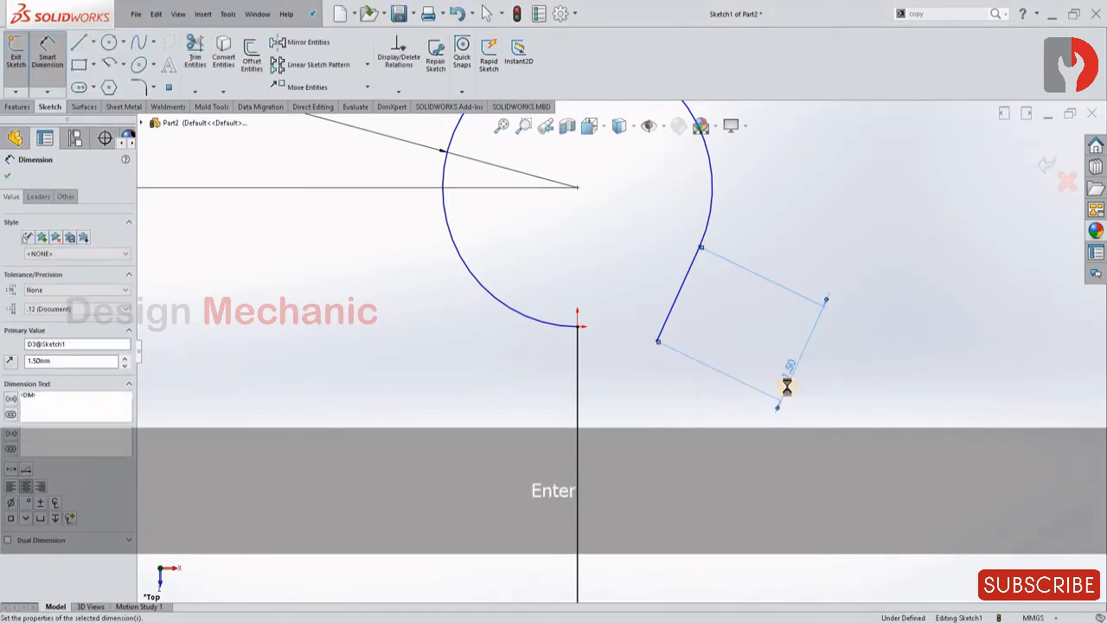
Step: Set the vertical distance between the arc centre and the free end of the short line to 2.13 mm
{"action": "scroll", "coordinate": [778, 356], "scroll_direction": "up", "scroll_amount": 5}
{"action": "scroll", "coordinate": [652, 296], "scroll_direction": "down", "scroll_amount": 3}
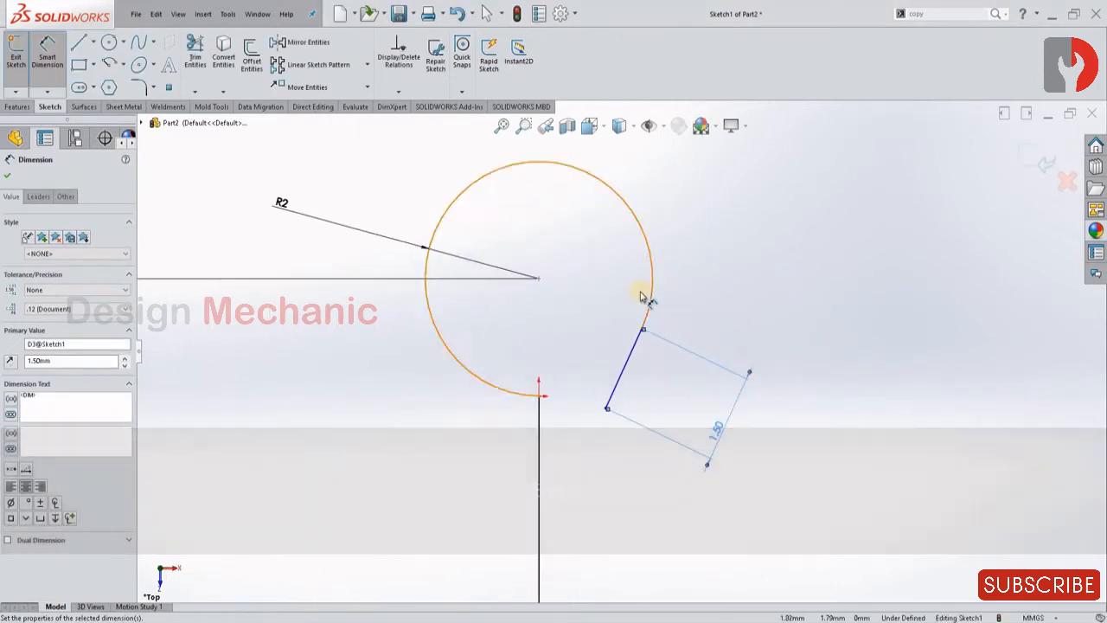
{"action": "scroll", "coordinate": [613, 323], "scroll_direction": "up", "scroll_amount": 2}
{"action": "scroll", "coordinate": [564, 372], "scroll_direction": "up", "scroll_amount": 3}
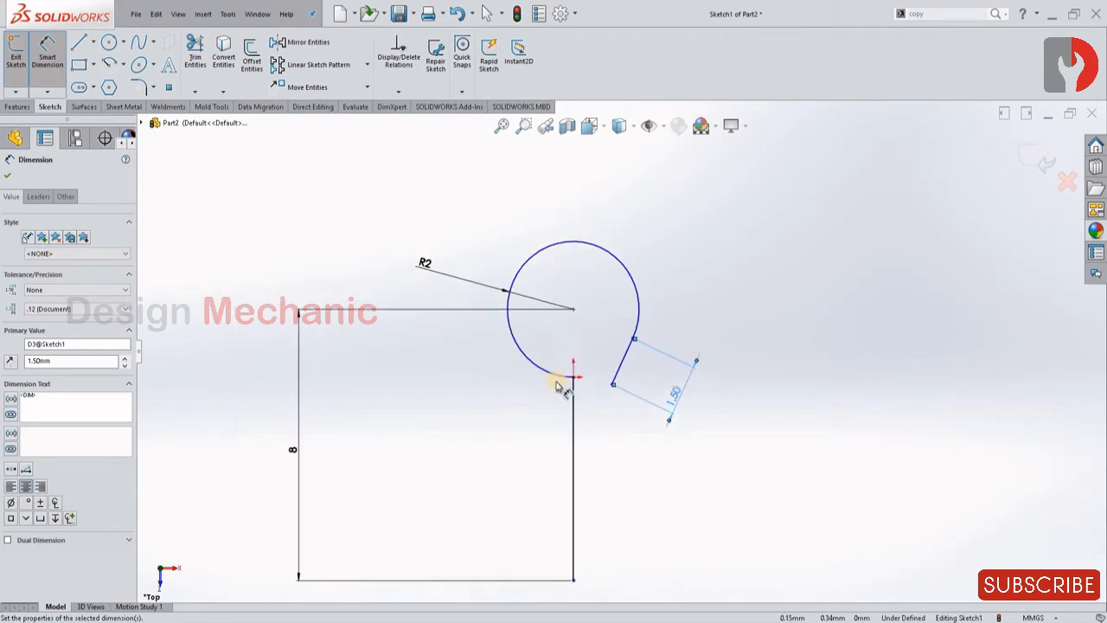
{"action": "left_click", "coordinate": [581, 316]}
{"action": "left_click", "coordinate": [613, 378]}
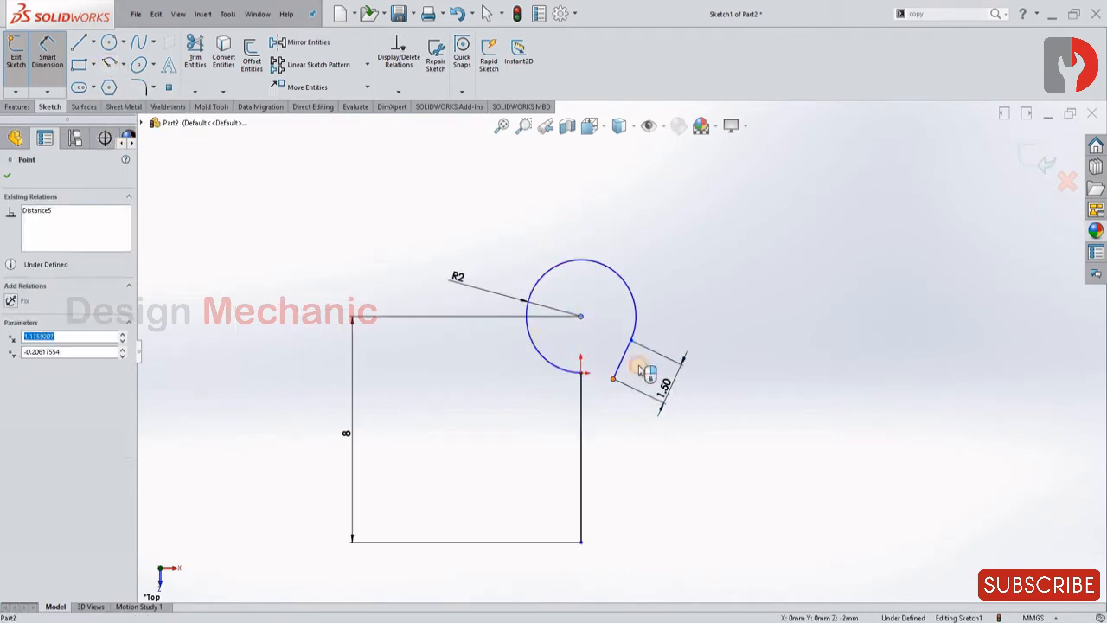
{"action": "left_click", "coordinate": [744, 352]}
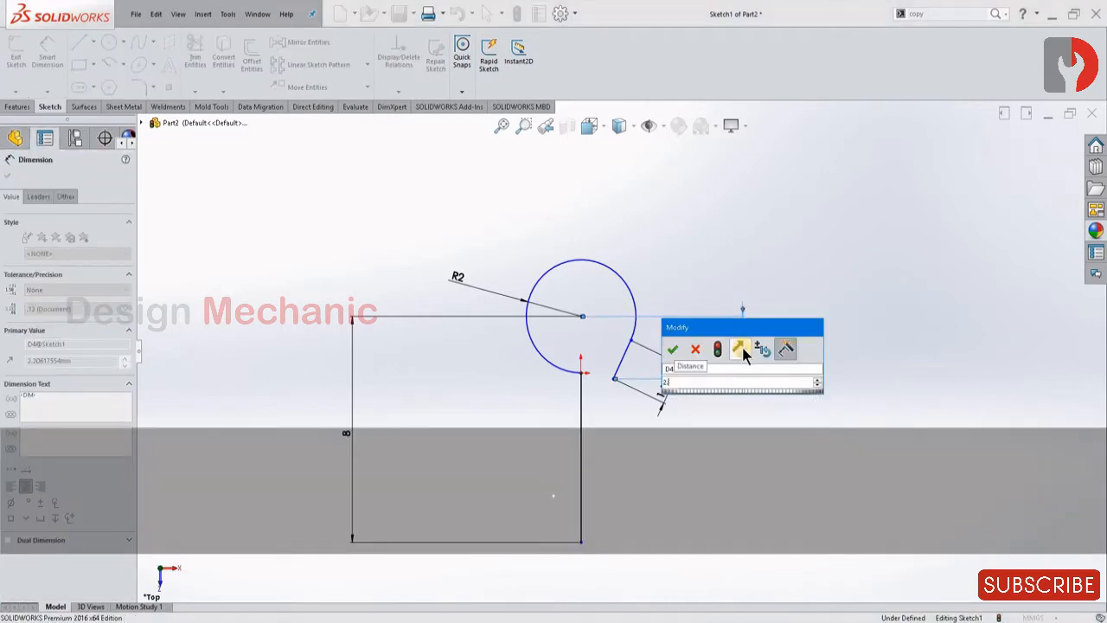
{"action": "type", "text": "2.13"}
{"action": "key", "text": "Return"}
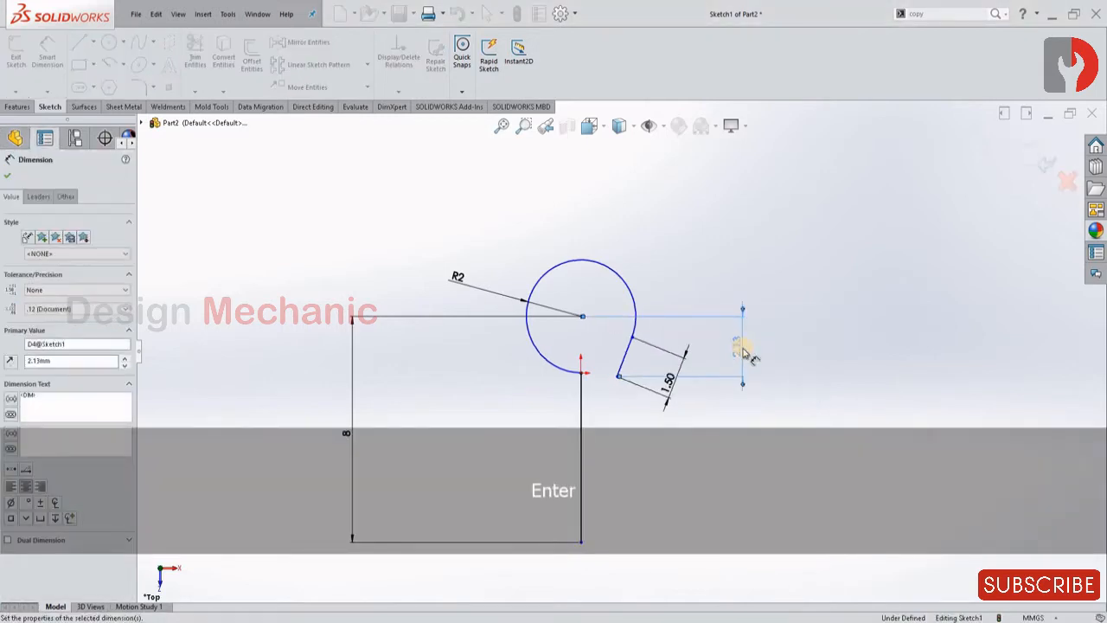
{"action": "key", "text": "Escape"}
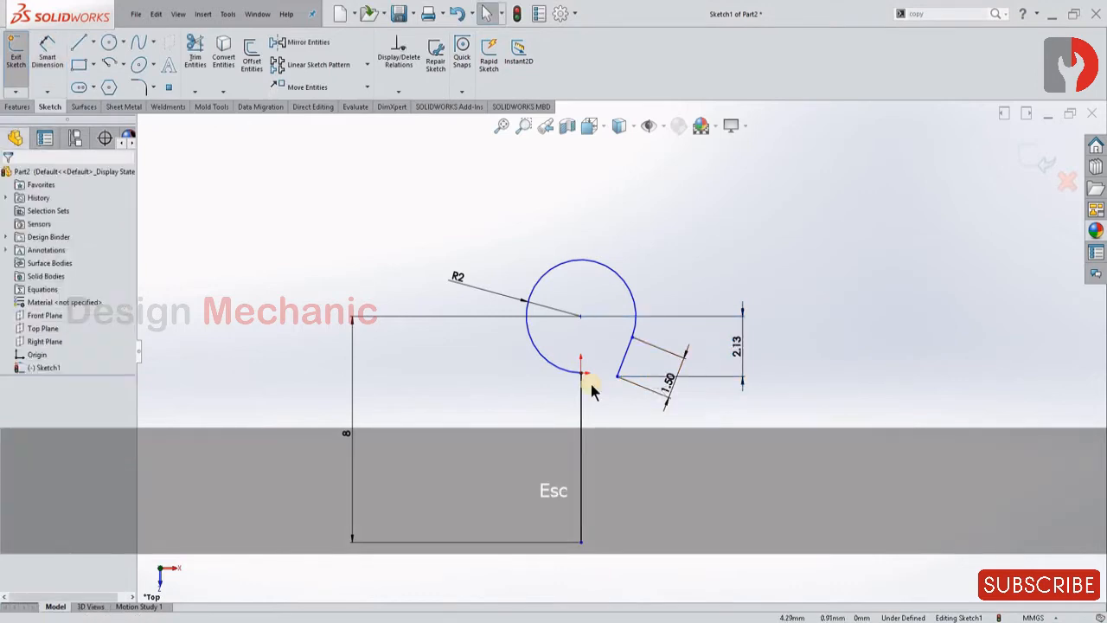
Step: Add a 1 mm sketch fillet where the vertical line meets the arc
{"action": "scroll", "coordinate": [589, 382], "scroll_direction": "up", "scroll_amount": 2}
{"action": "scroll", "coordinate": [632, 386], "scroll_direction": "down", "scroll_amount": 2}
{"action": "scroll", "coordinate": [604, 387], "scroll_direction": "up", "scroll_amount": 5}
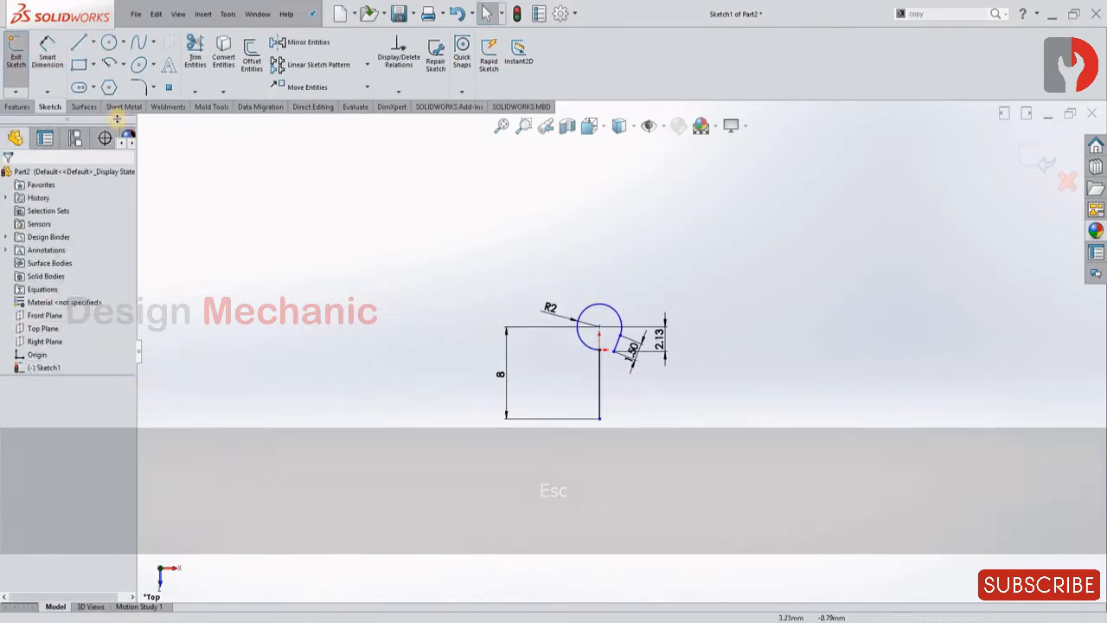
{"action": "scroll", "coordinate": [589, 378], "scroll_direction": "down", "scroll_amount": 1}
{"action": "left_click", "coordinate": [145, 88]}
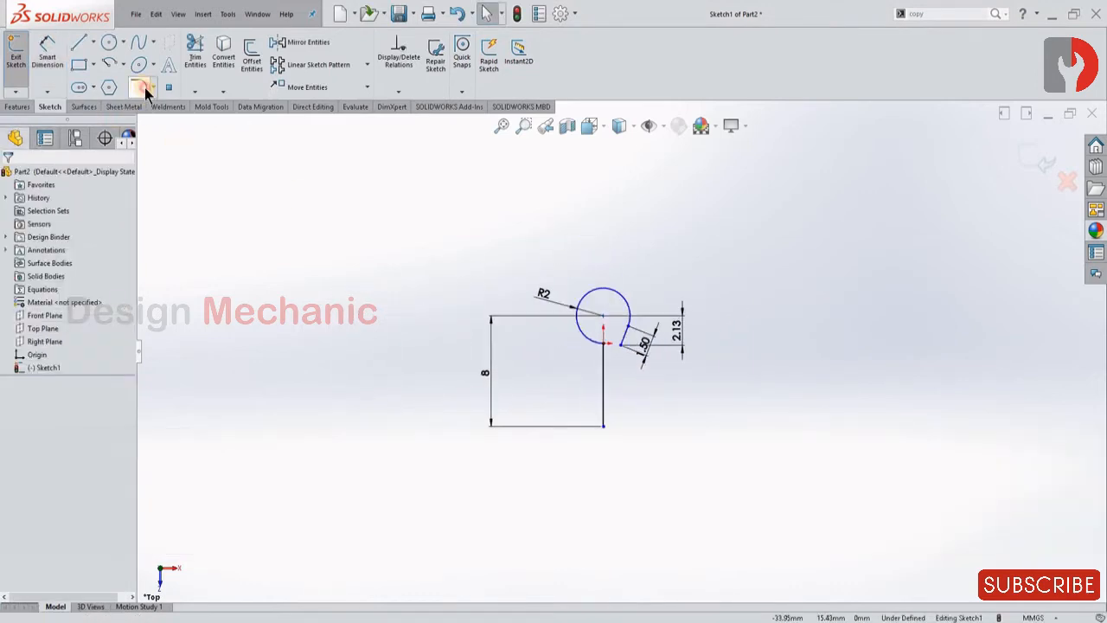
{"action": "left_click", "coordinate": [602, 355]}
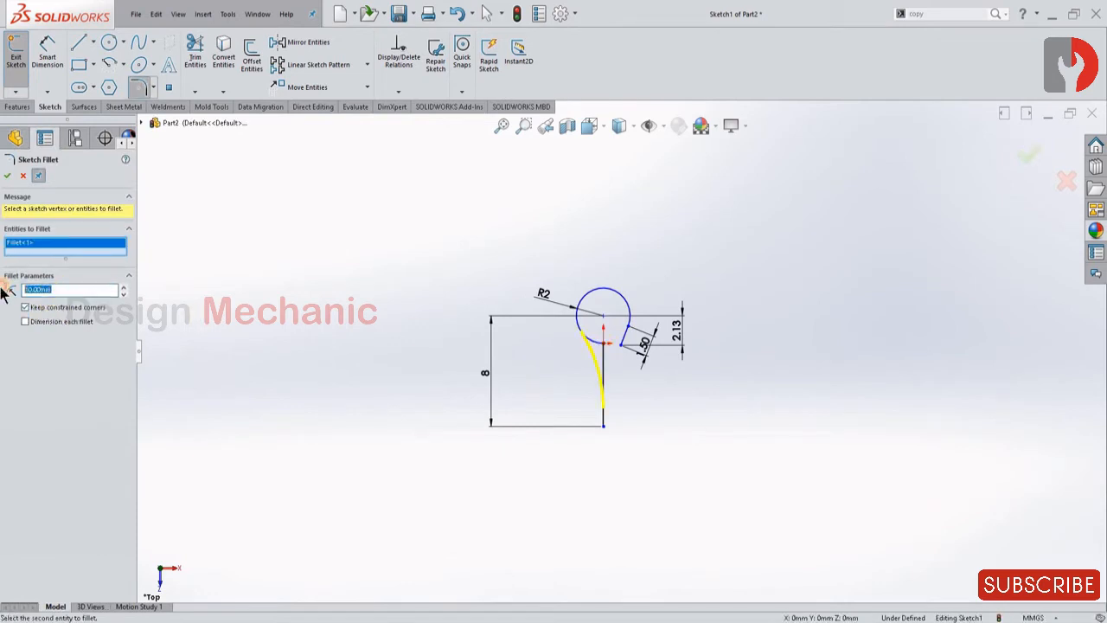
{"action": "type", "text": "1"}
{"action": "key", "text": "Return"}
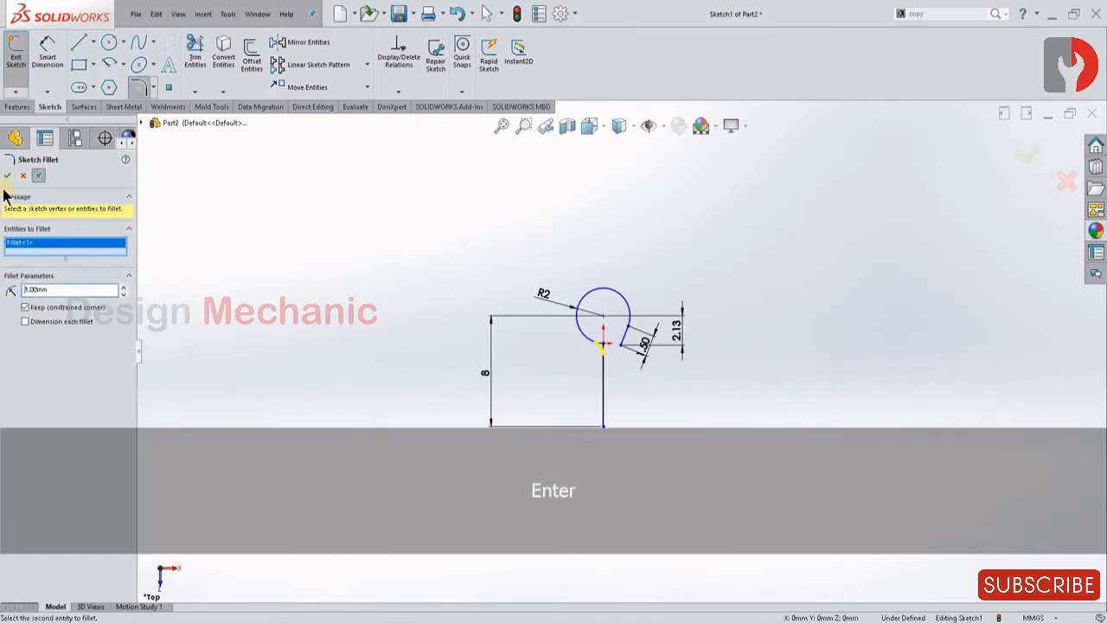
{"action": "scroll", "coordinate": [613, 378], "scroll_direction": "up", "scroll_amount": 3}
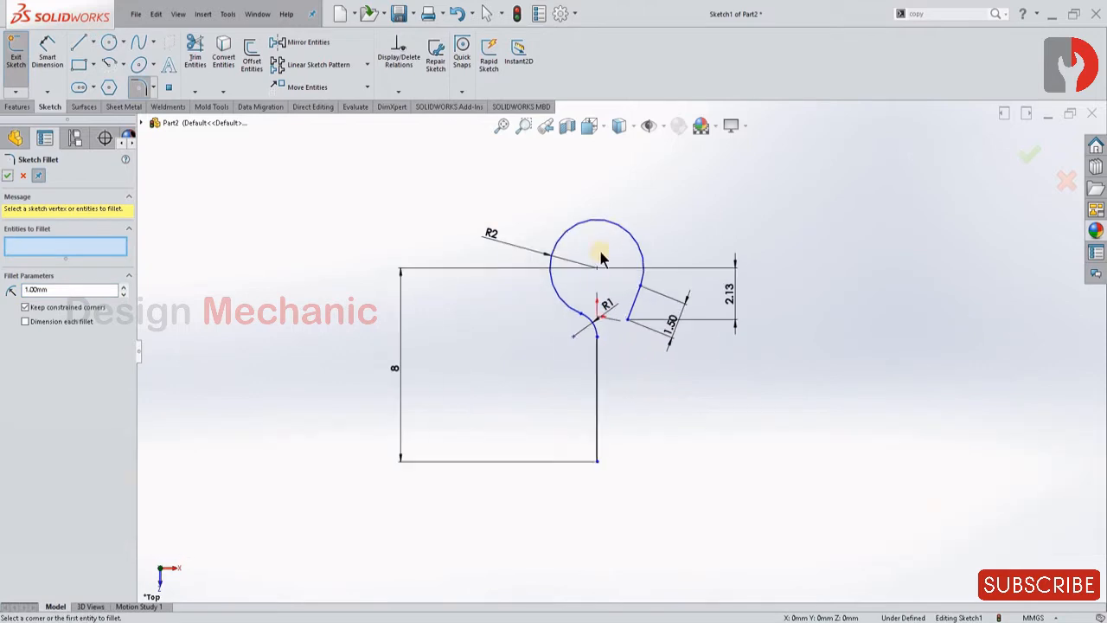
{"action": "key", "text": "Escape"}
Step: Add a coincident relation between the arc centre and the vertical line
{"action": "left_click", "coordinate": [598, 268]}
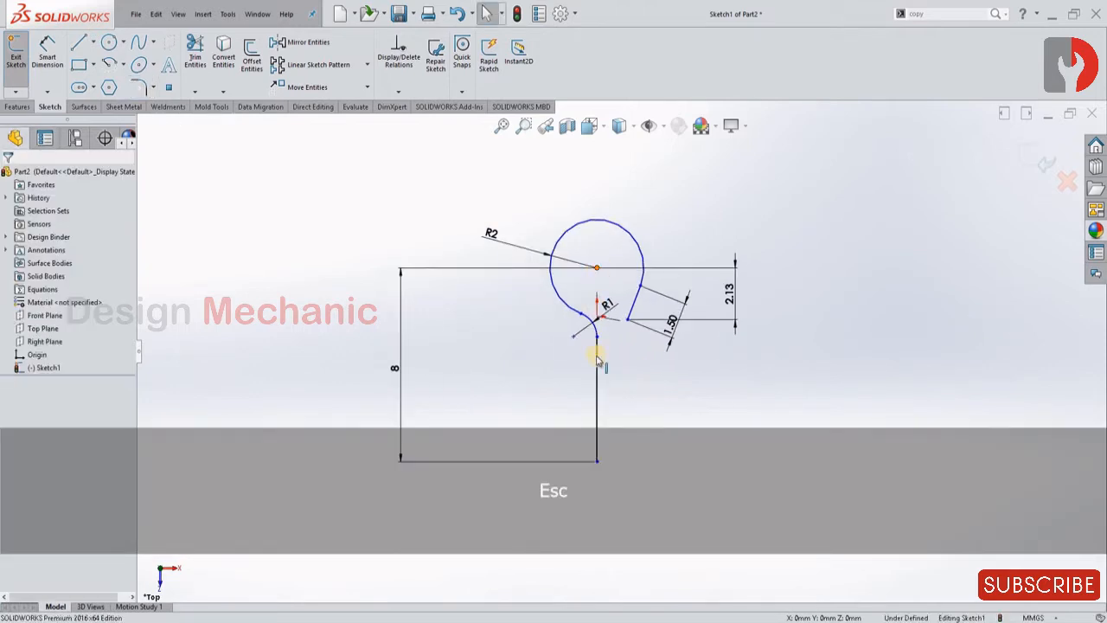
{"action": "left_click", "coordinate": [595, 355], "text": "ctrl"}
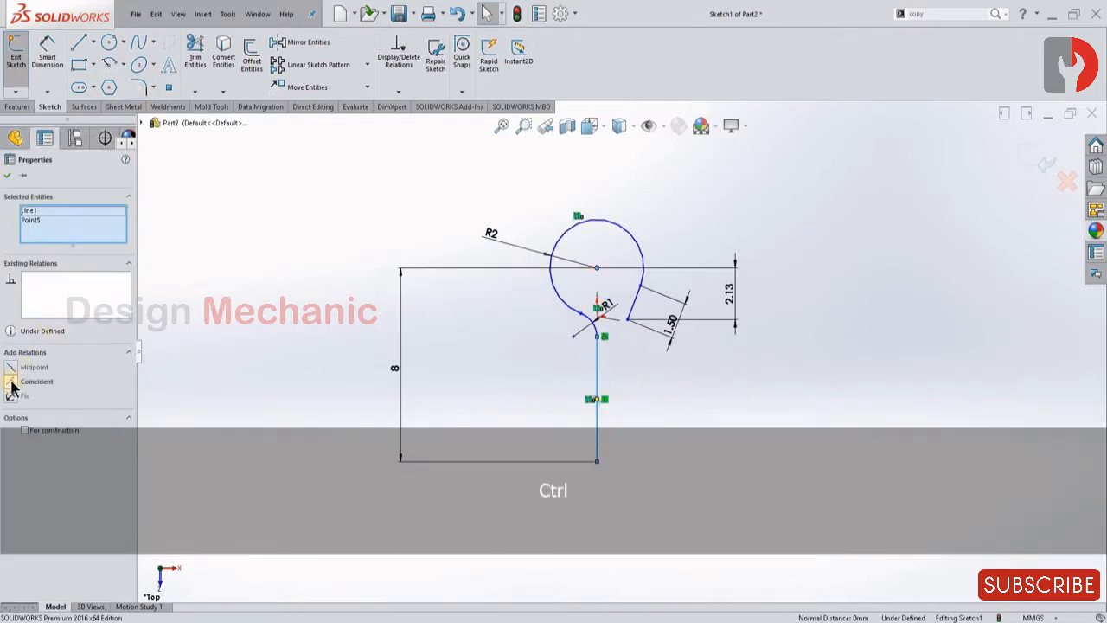
{"action": "left_click", "coordinate": [11, 382]}
{"action": "left_click", "coordinate": [828, 240]}
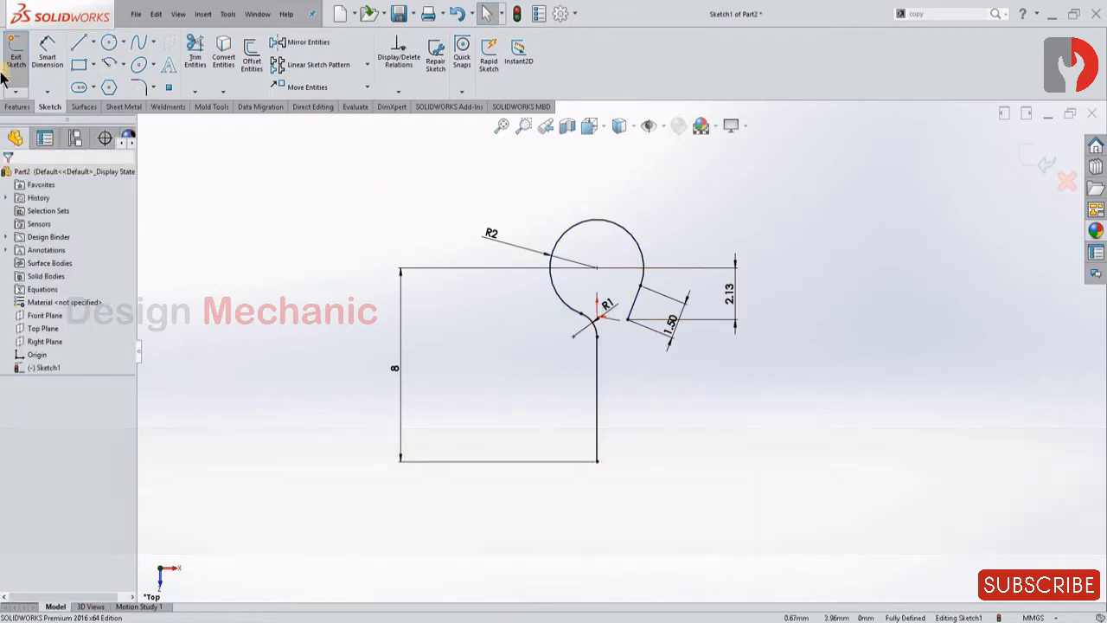
Step: Create a swept boss with a circular profile of 1 mm diameter along the hook sketch
{"action": "left_click", "coordinate": [16, 106]}
{"action": "left_click", "coordinate": [95, 41]}
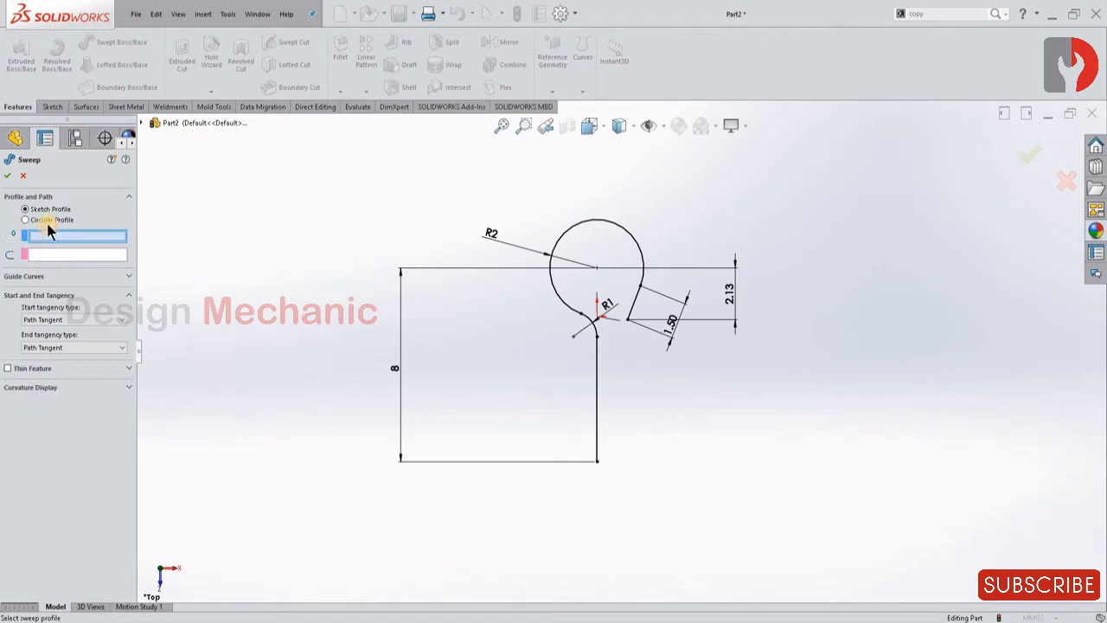
{"action": "left_click", "coordinate": [27, 219]}
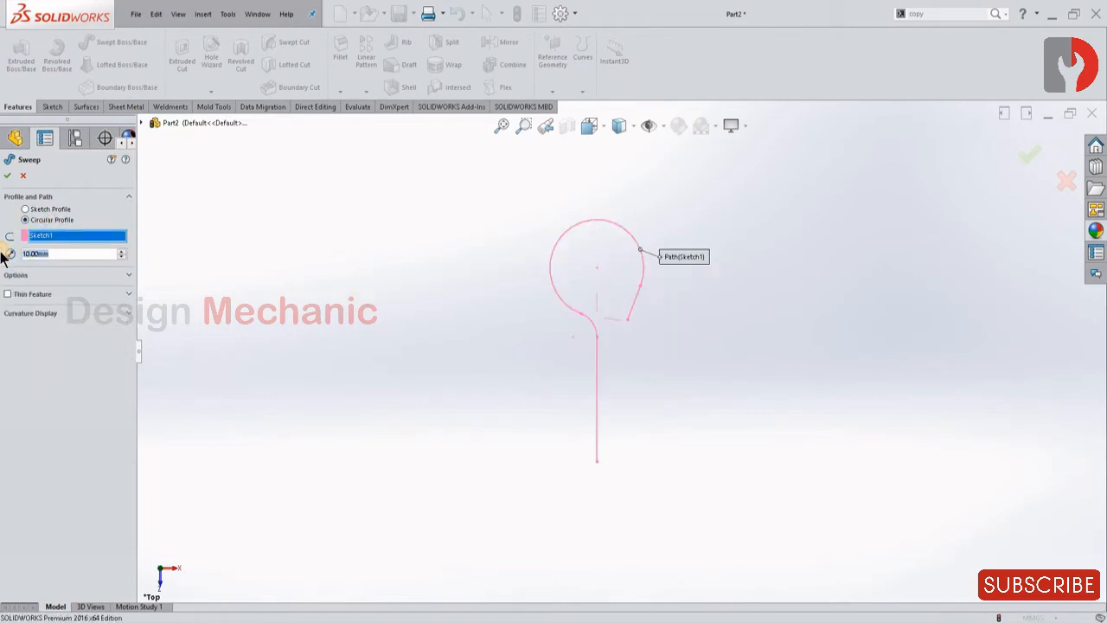
{"action": "type", "text": "1"}
{"action": "key", "text": "Return"}
{"action": "left_click", "coordinate": [10, 176]}
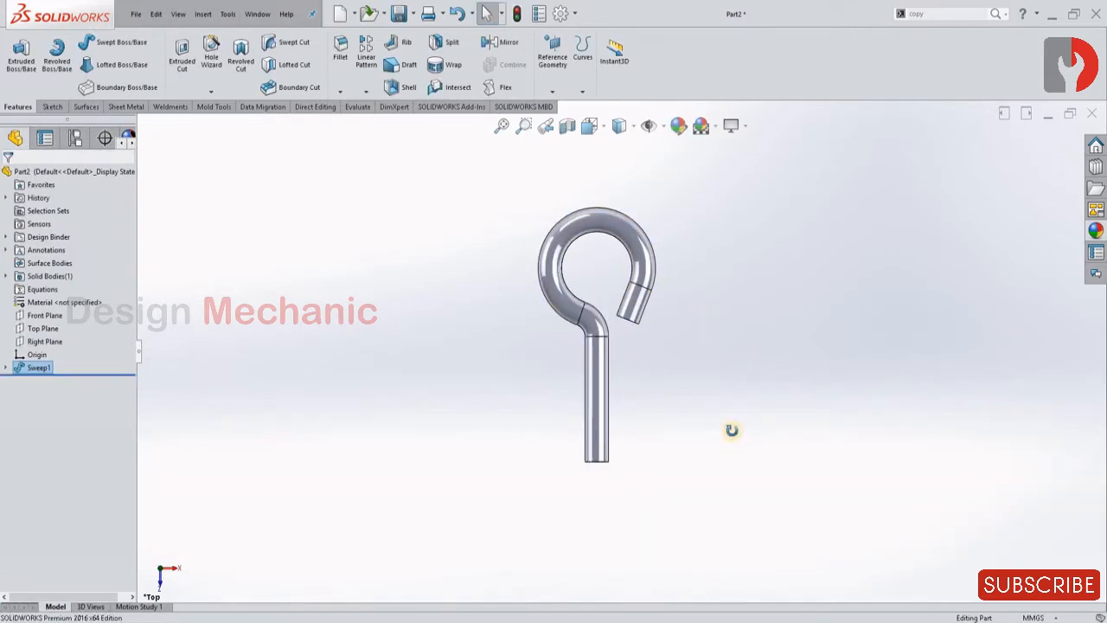
Step: Mirror the swept hook body about the flat end face of its straight shank, without merging the solids
{"action": "middle_click_drag", "start_coordinate": [731, 430], "coordinate": [753, 458]}
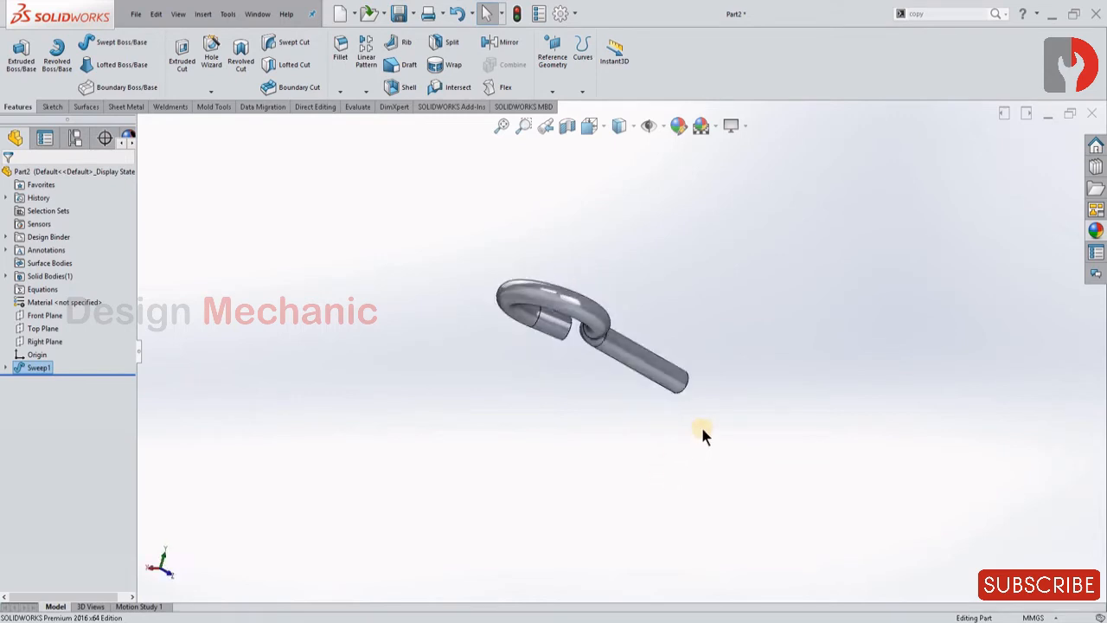
{"action": "middle_click_drag", "start_coordinate": [700, 425], "coordinate": [628, 476]}
{"action": "scroll", "coordinate": [657, 456], "scroll_direction": "down", "scroll_amount": 3}
{"action": "scroll", "coordinate": [655, 340], "scroll_direction": "up", "scroll_amount": 3}
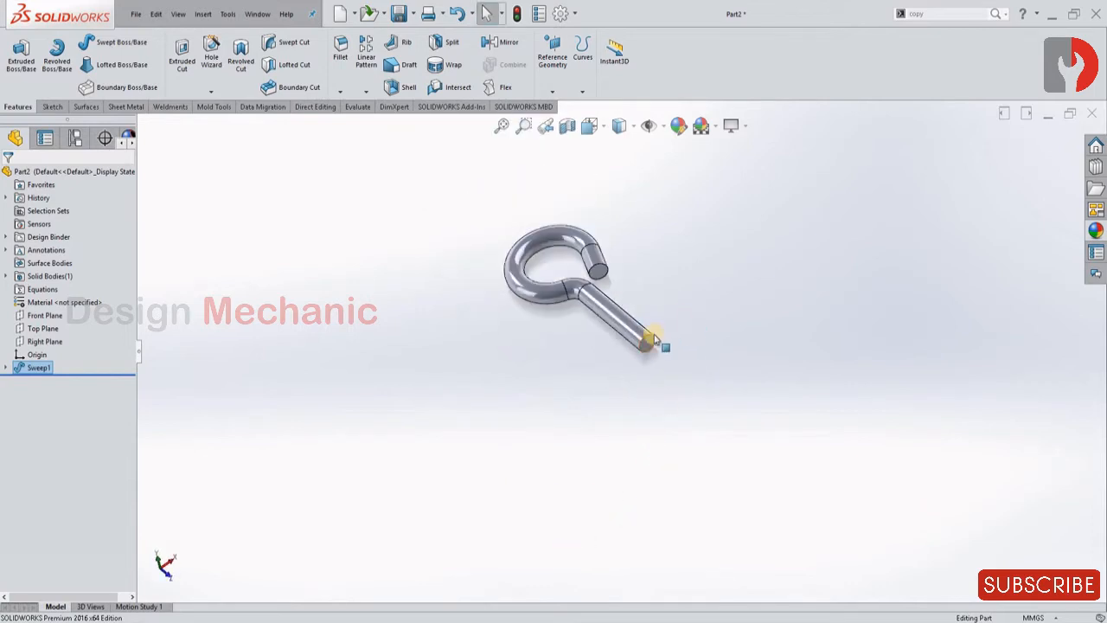
{"action": "scroll", "coordinate": [654, 340], "scroll_direction": "down", "scroll_amount": 2}
{"action": "left_click", "coordinate": [493, 41]}
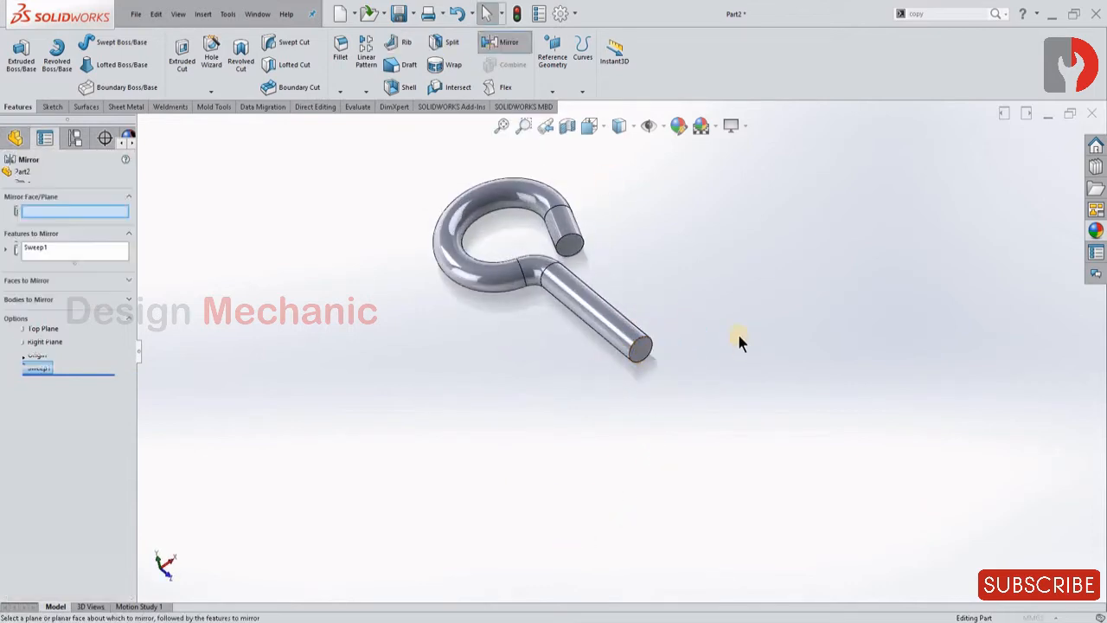
{"action": "left_click", "coordinate": [644, 349]}
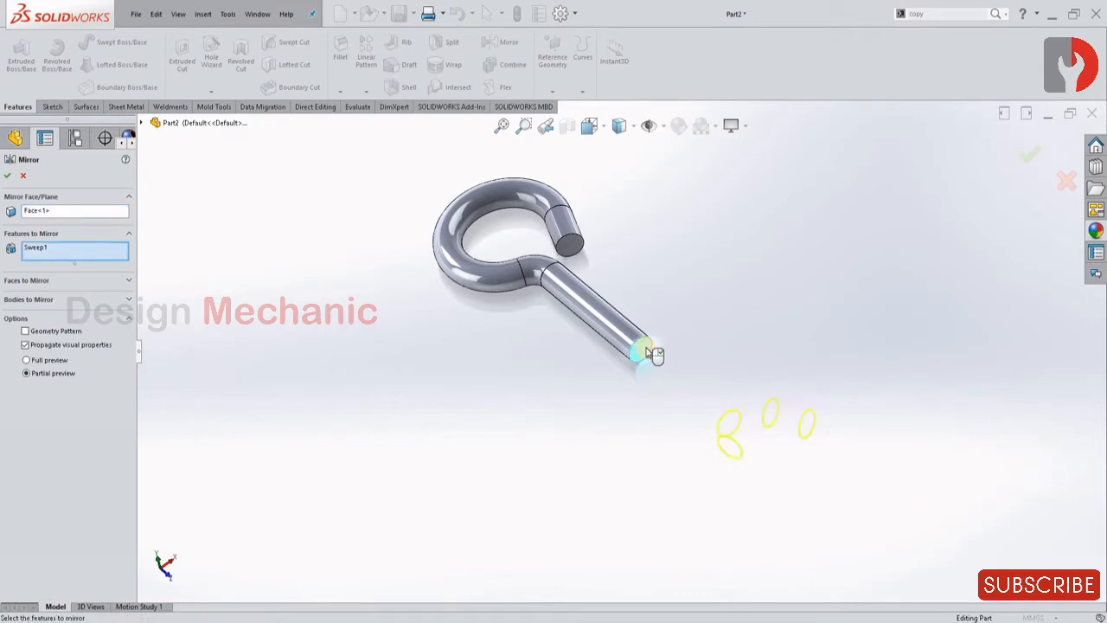
{"action": "left_click", "coordinate": [29, 300]}
{"action": "left_click", "coordinate": [531, 298]}
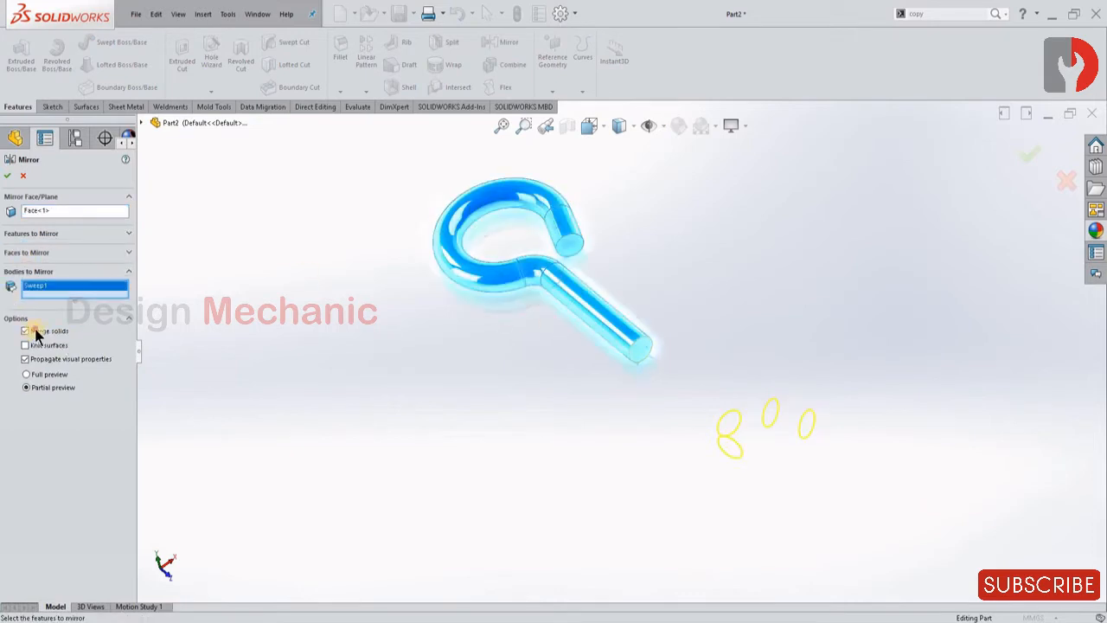
{"action": "left_click", "coordinate": [7, 176]}
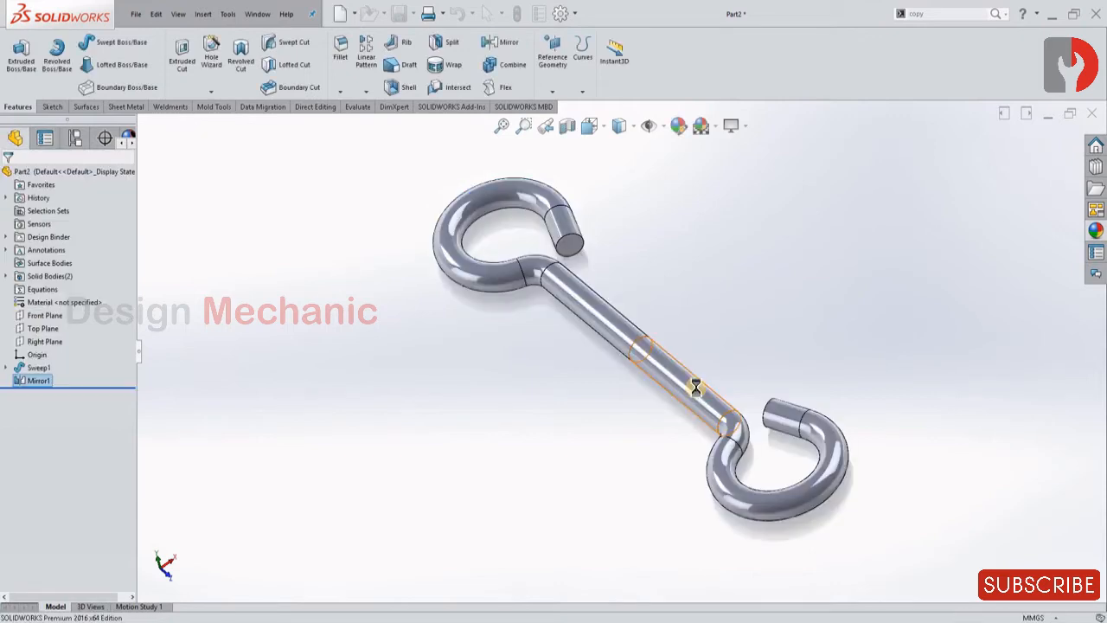
{"action": "middle_click_drag", "start_coordinate": [640, 444], "coordinate": [704, 430]}
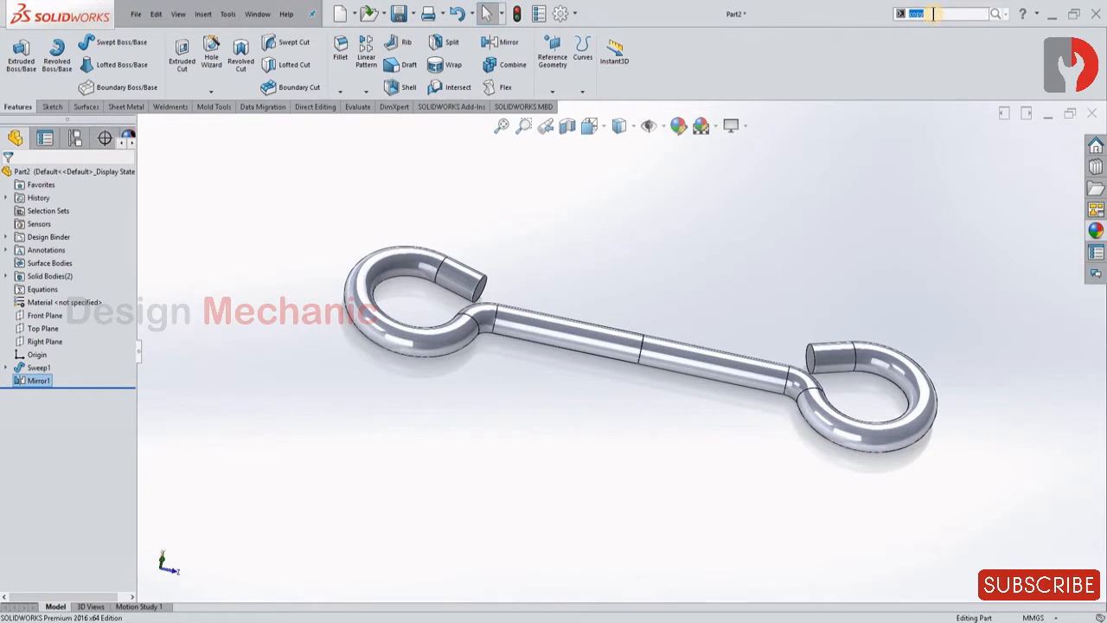
Step: Search the commands for "copy" and use Move/Copy Bodies to rotate the mirrored hook body 90 degrees about the Z axis
{"action": "key", "text": "BackSpace"}
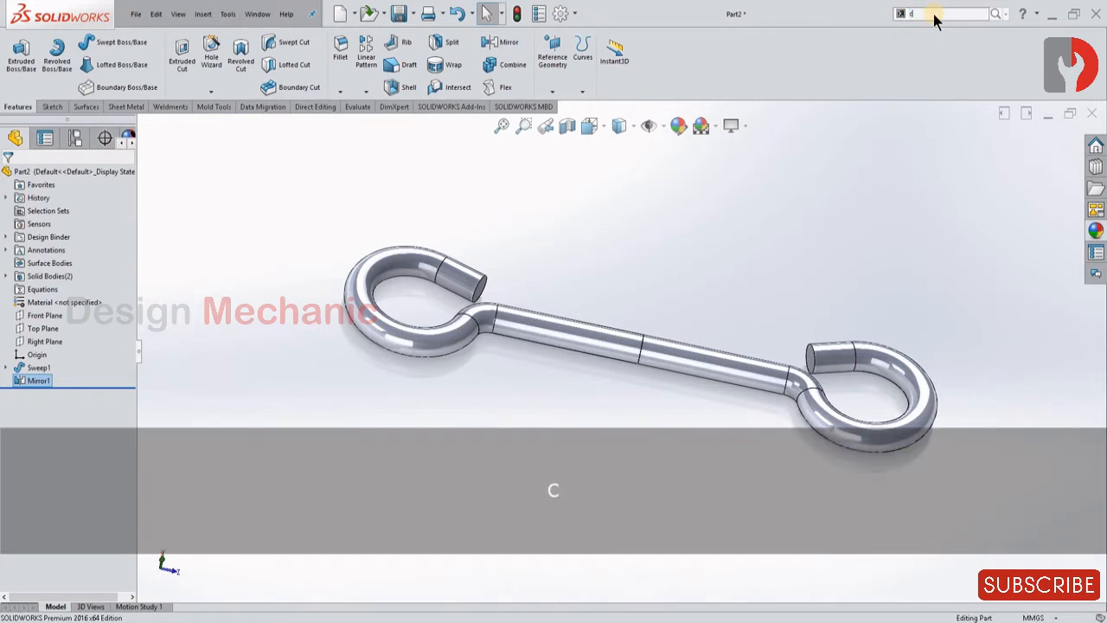
{"action": "type", "text": "c"}
{"action": "key", "text": "Return"}
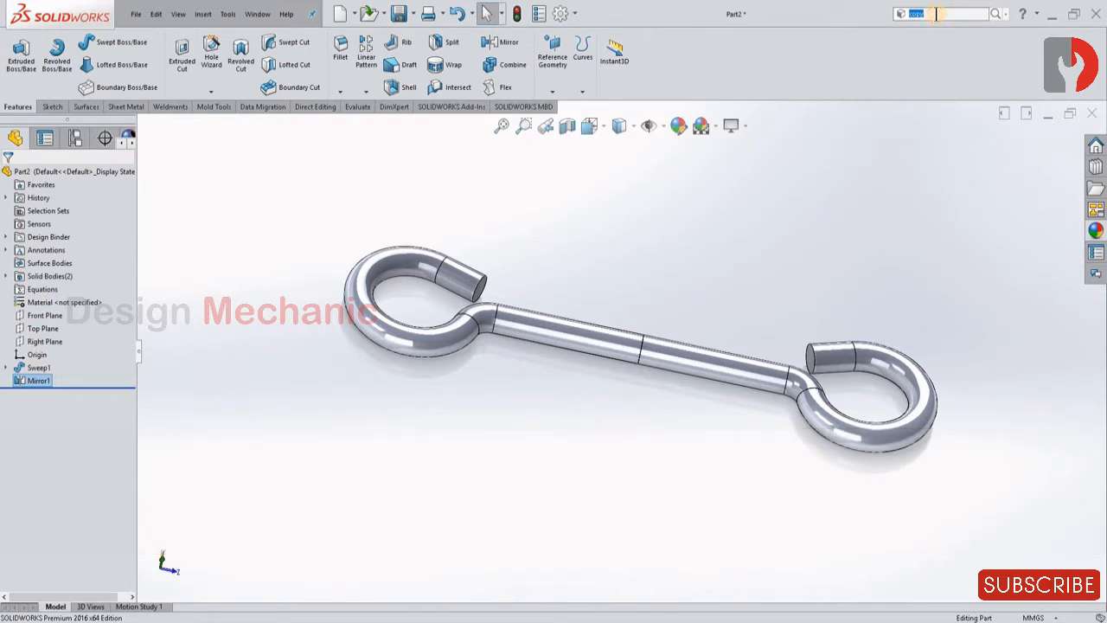
{"action": "key", "text": "Return"}
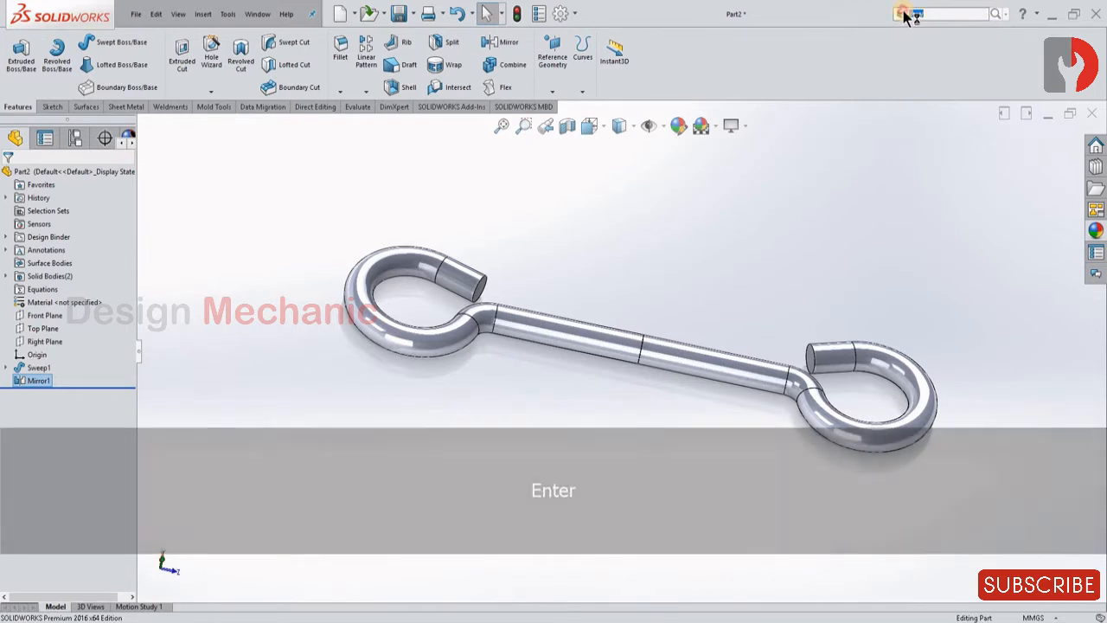
{"action": "right_click", "coordinate": [938, 17]}
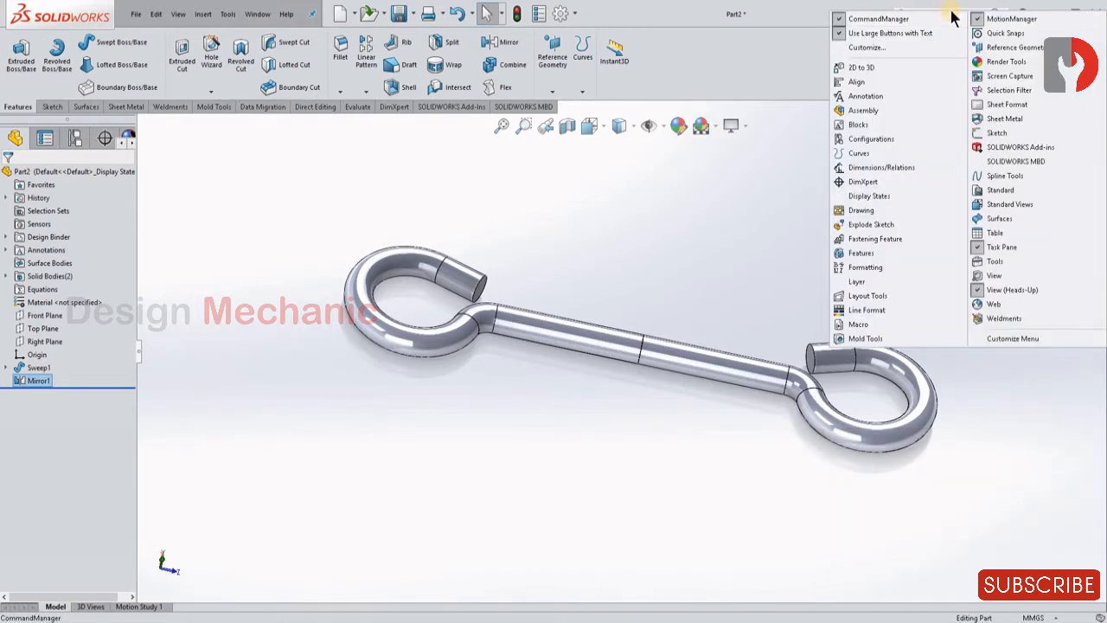
{"action": "left_click", "coordinate": [953, 9]}
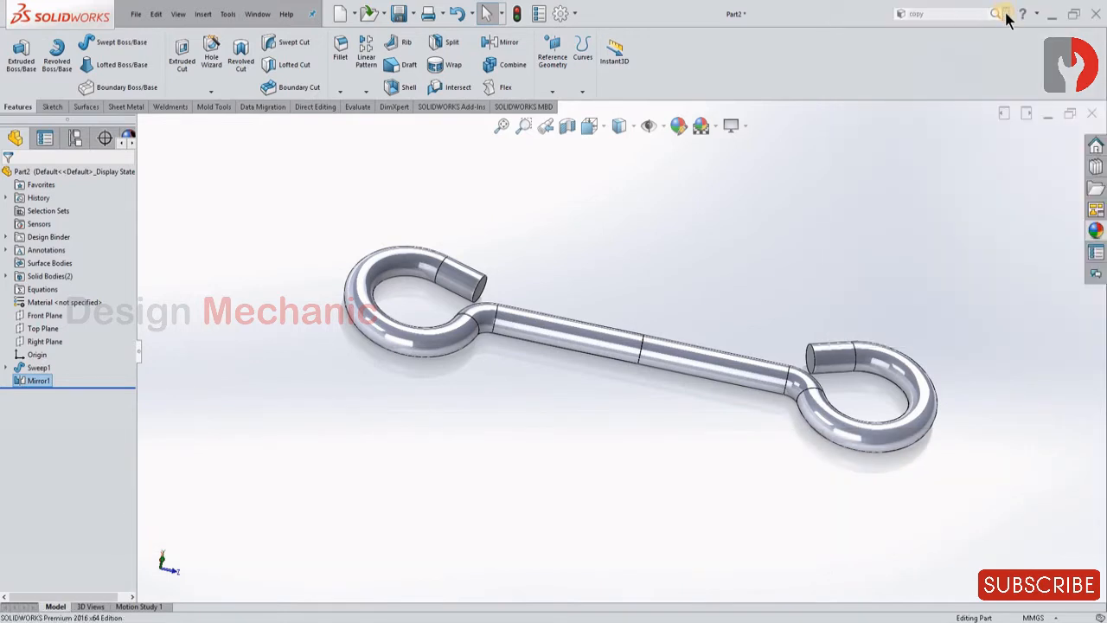
{"action": "left_click", "coordinate": [1005, 16]}
{"action": "left_click", "coordinate": [948, 42]}
{"action": "key", "text": "Return"}
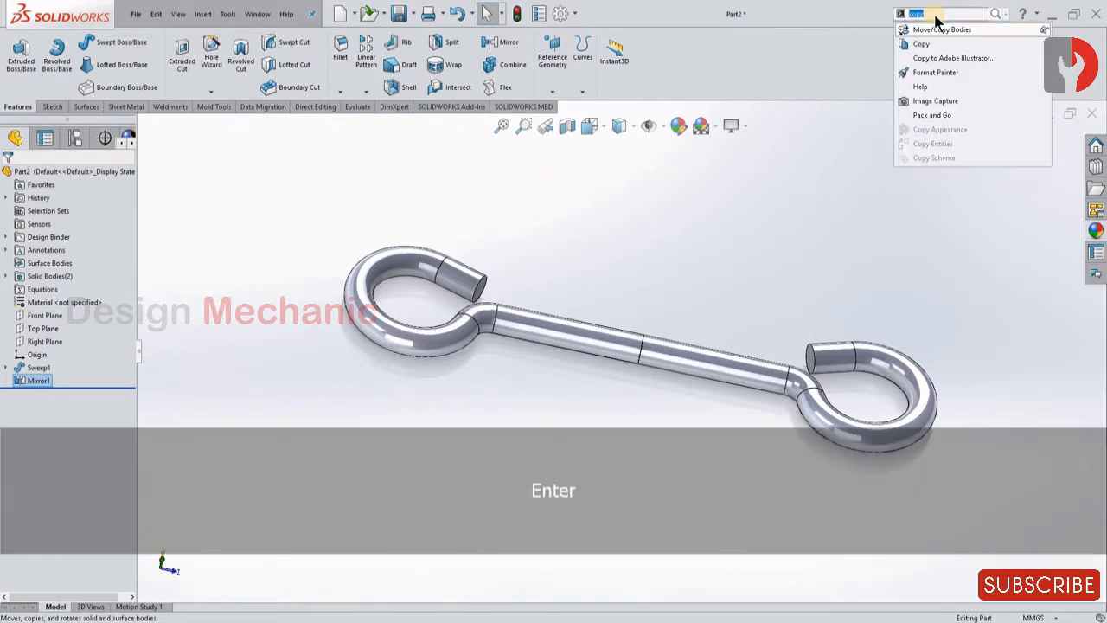
{"action": "left_click", "coordinate": [941, 30]}
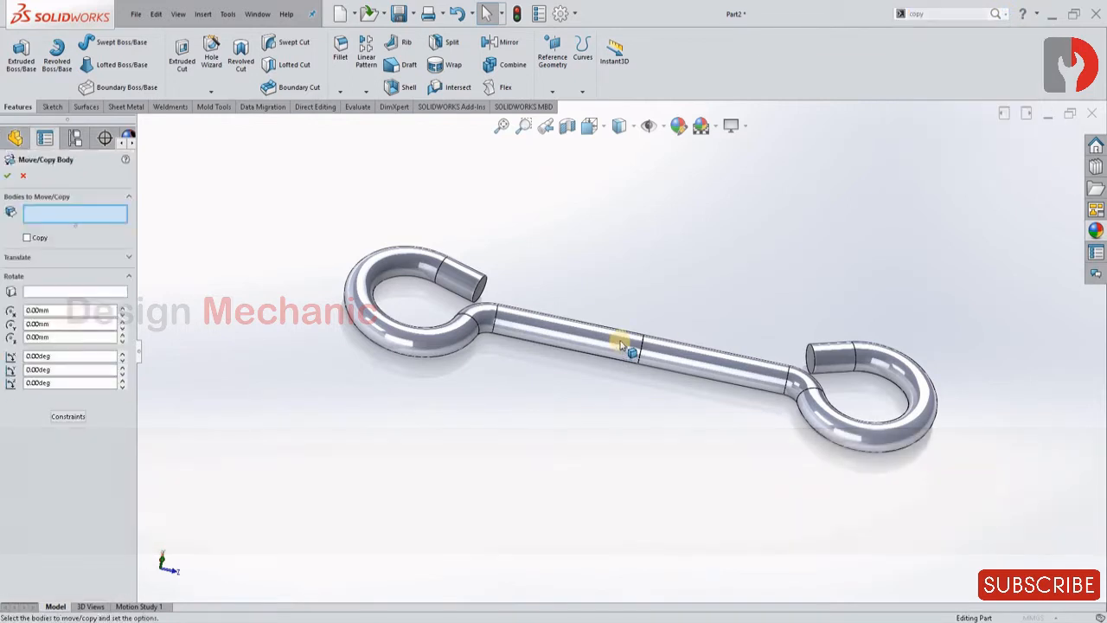
{"action": "left_click", "coordinate": [754, 383]}
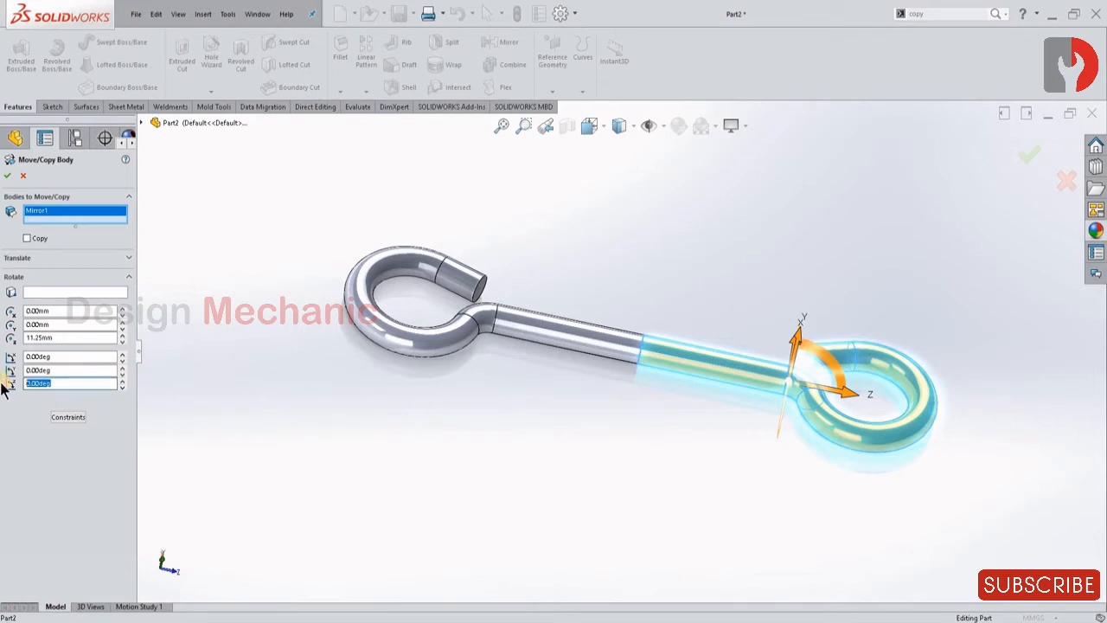
{"action": "type", "text": "90"}
{"action": "key", "text": "Return"}
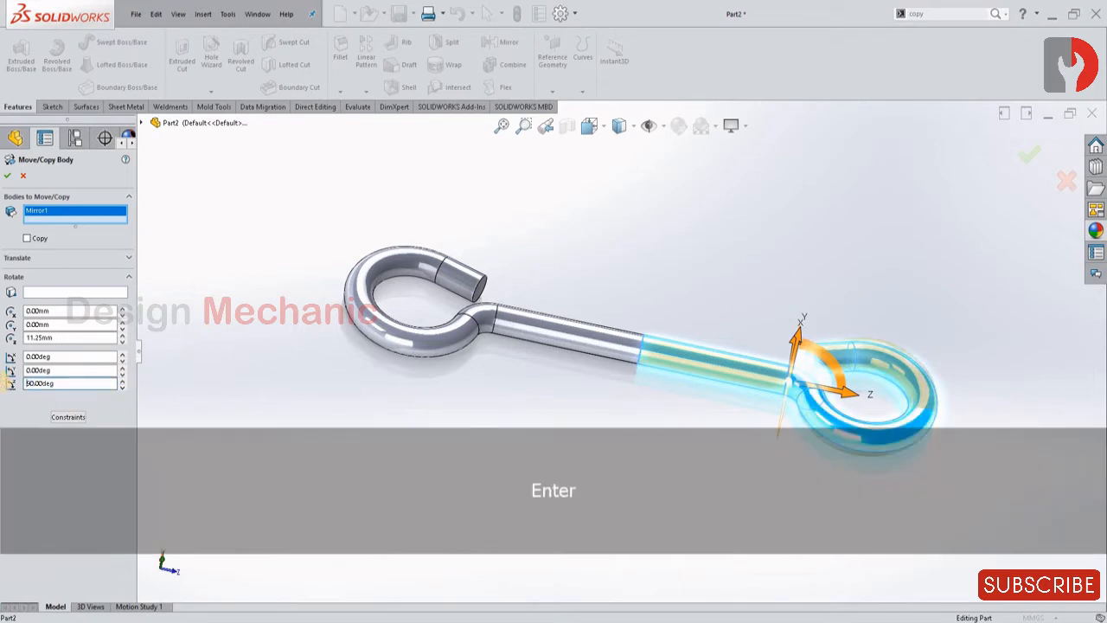
{"action": "middle_click_drag", "start_coordinate": [794, 333], "coordinate": [804, 303]}
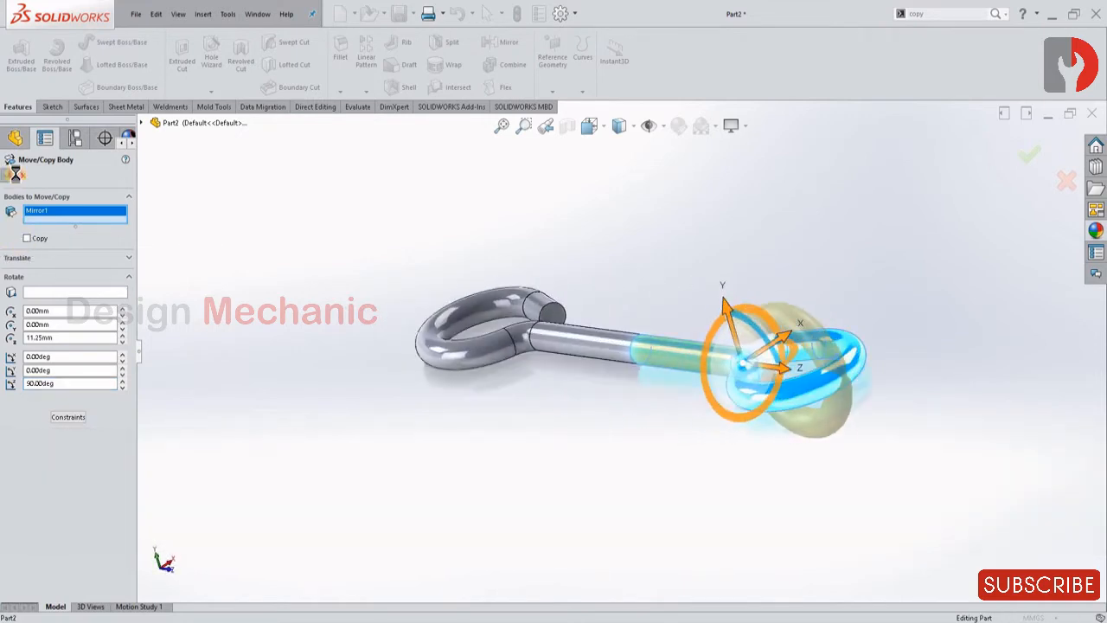
{"action": "right_click", "coordinate": [765, 432]}
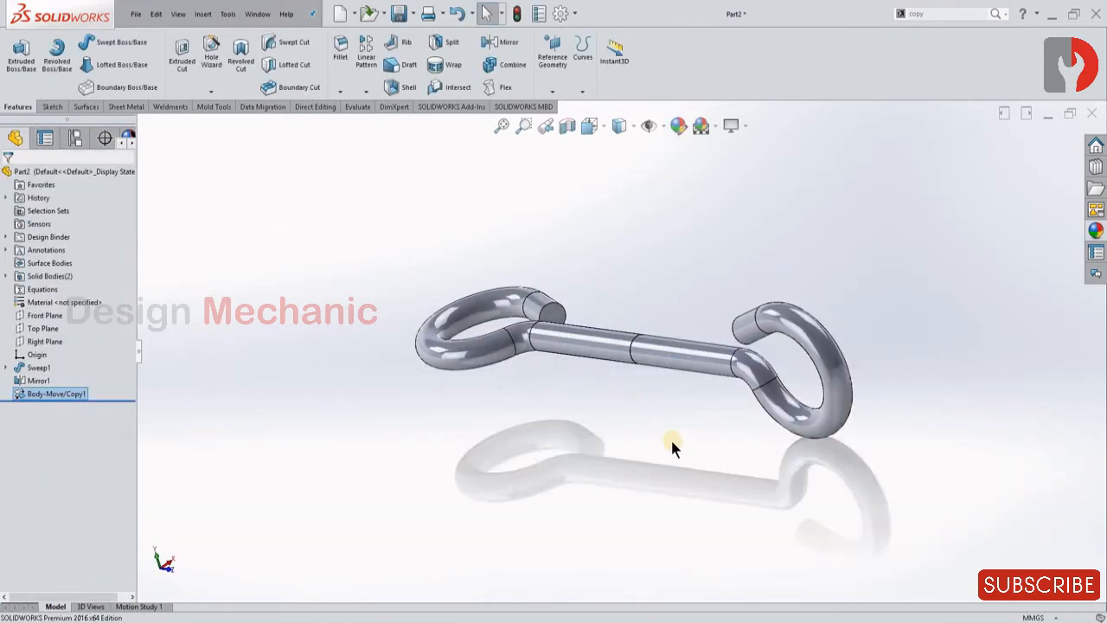
Step: Combine the original hook body and the rotated hook body into one solid with the Add operation
{"action": "left_click", "coordinate": [513, 69]}
{"action": "left_click", "coordinate": [602, 346]}
{"action": "left_click", "coordinate": [667, 346]}
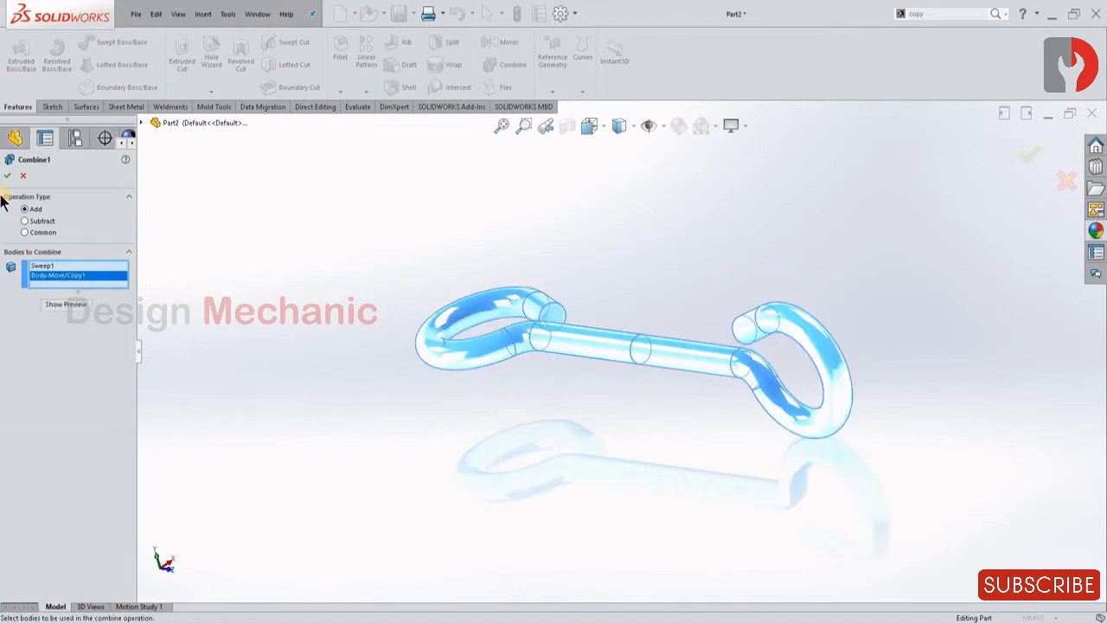
{"action": "left_click", "coordinate": [8, 176]}
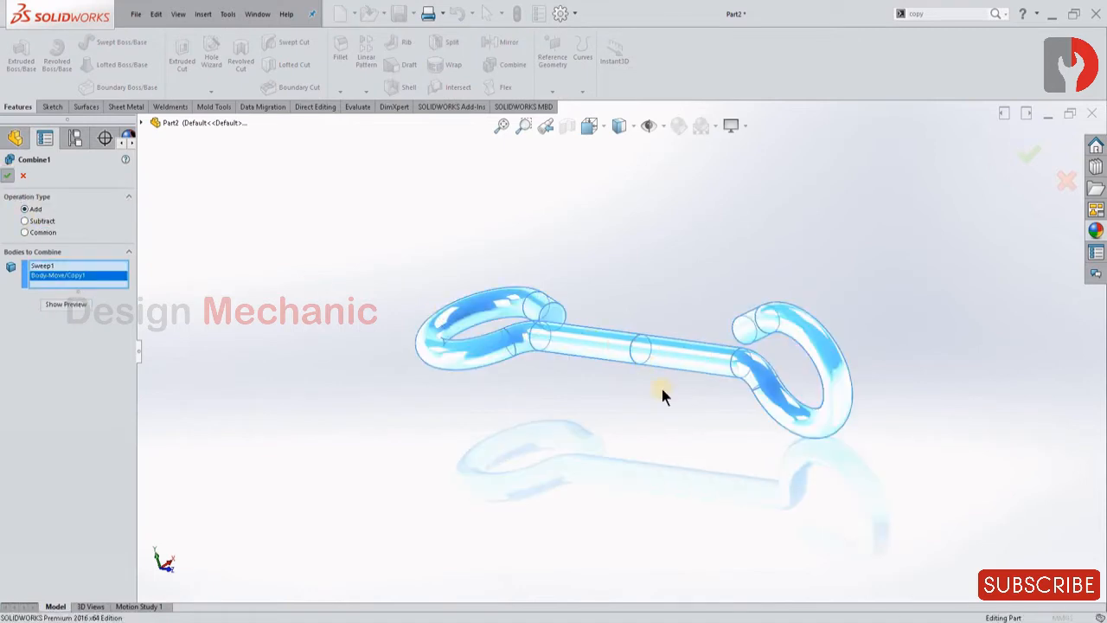
{"action": "middle_click_drag", "start_coordinate": [702, 416], "coordinate": [657, 406]}
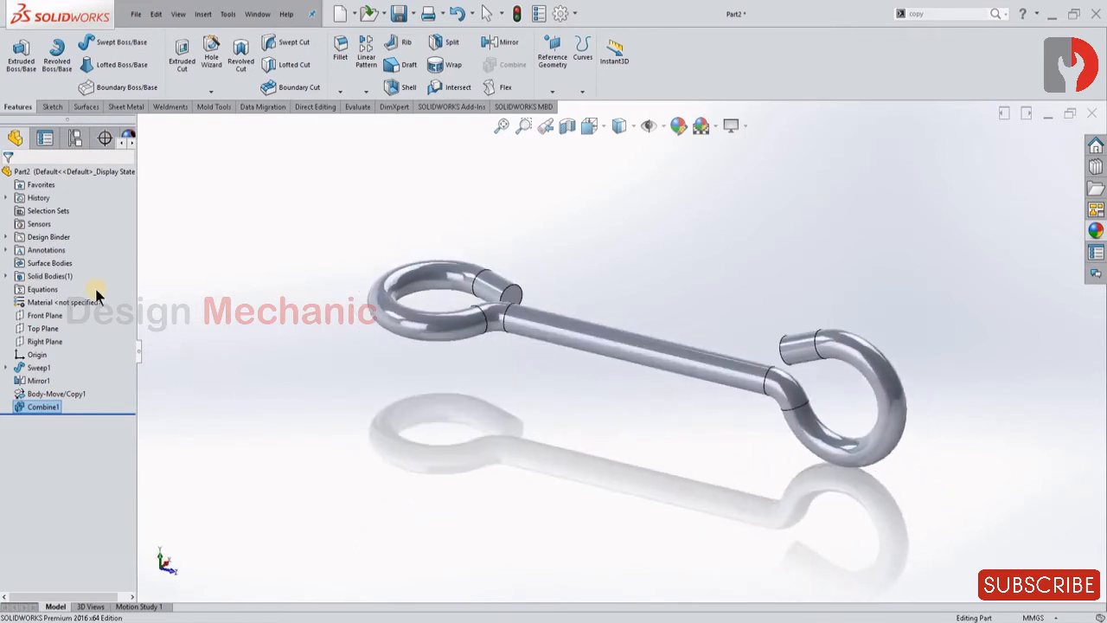
Step: Start a sketch on the Top Plane and draw a vertical line about 10.34 mm long along the straight shank's axis
{"action": "left_click", "coordinate": [37, 328]}
{"action": "left_click", "coordinate": [46, 305]}
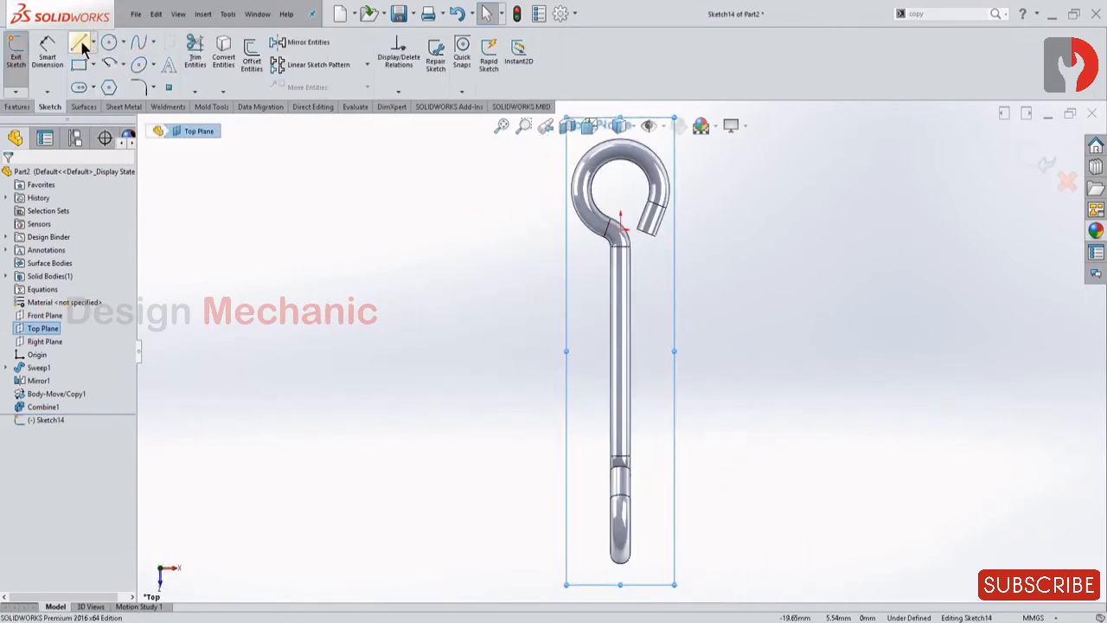
{"action": "left_click", "coordinate": [80, 44]}
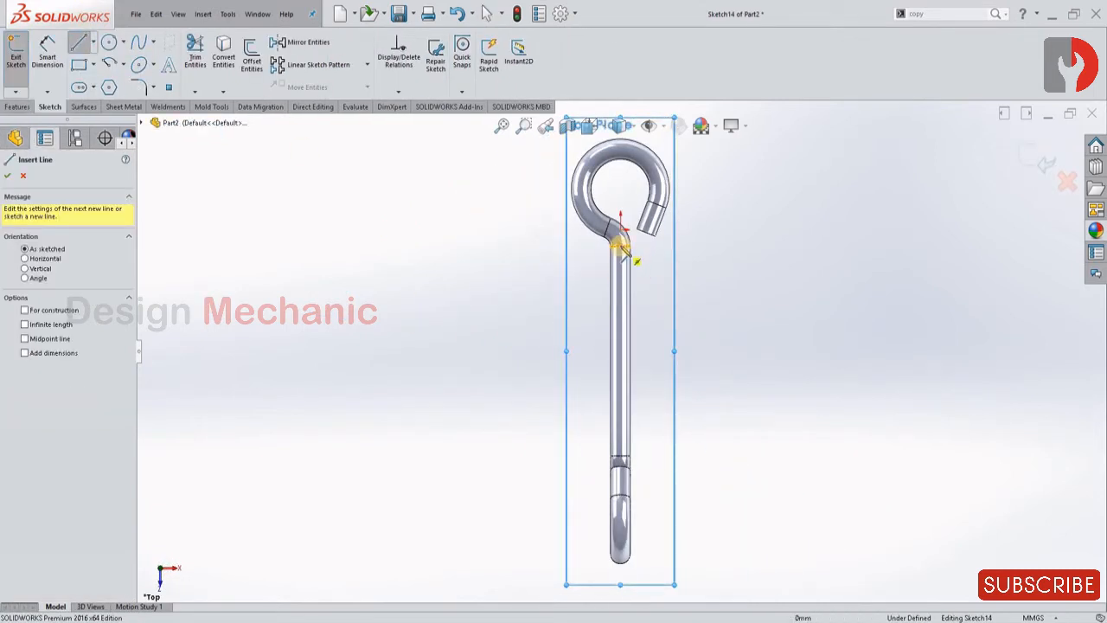
{"action": "left_click", "coordinate": [620, 247]}
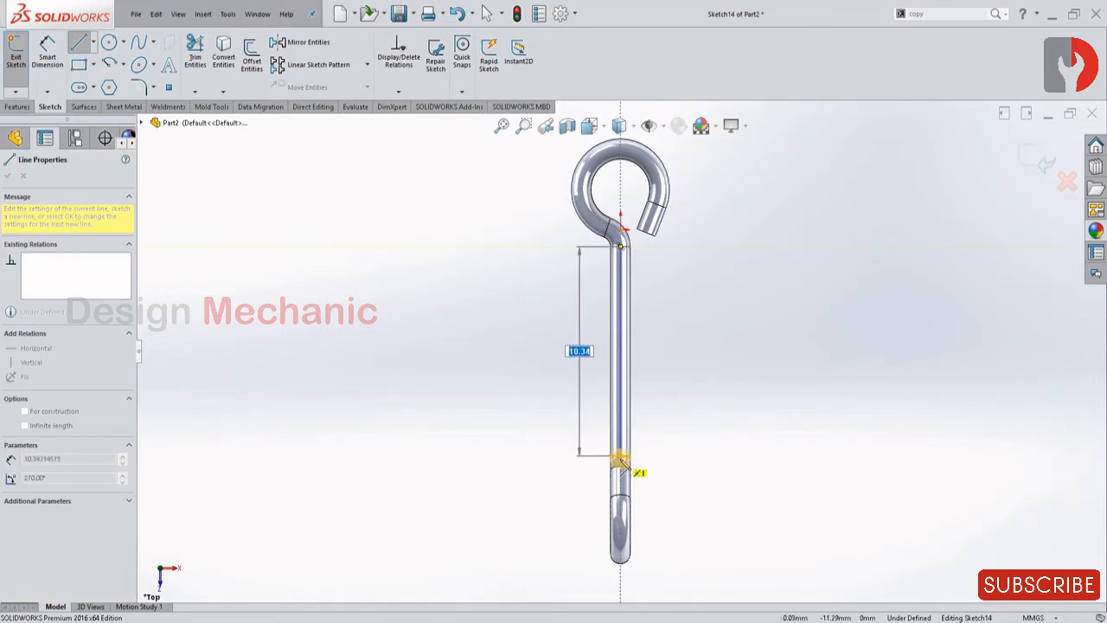
{"action": "left_click", "coordinate": [620, 456]}
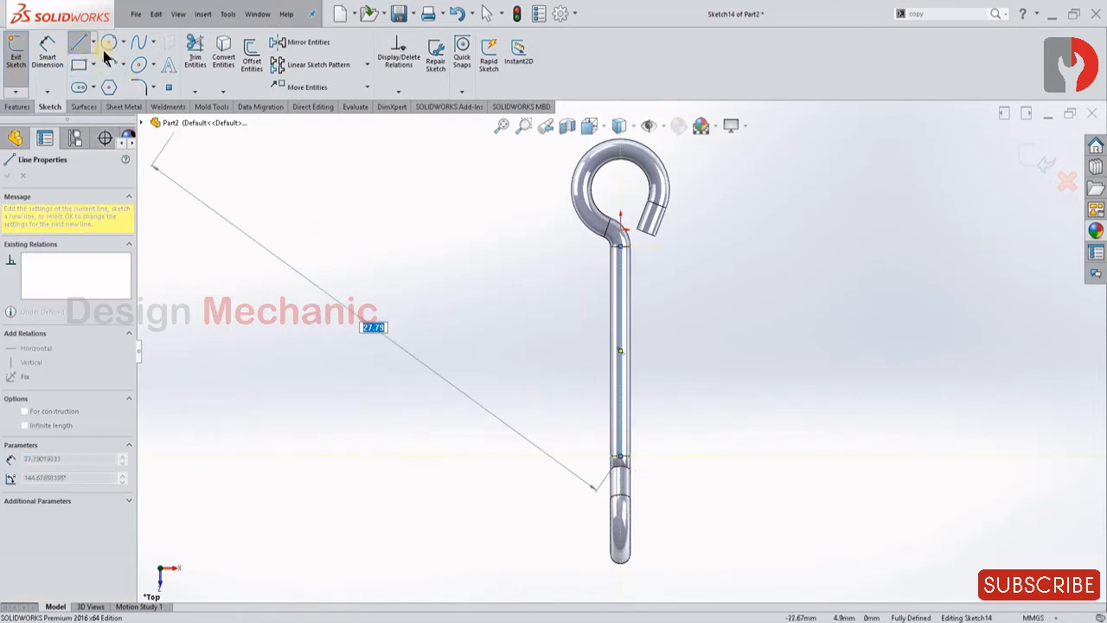
Step: Draw a 180-degree centre-point arc of about 5.17 mm radius, centred on the line's midpoint and joining its two ends
{"action": "left_click", "coordinate": [110, 62]}
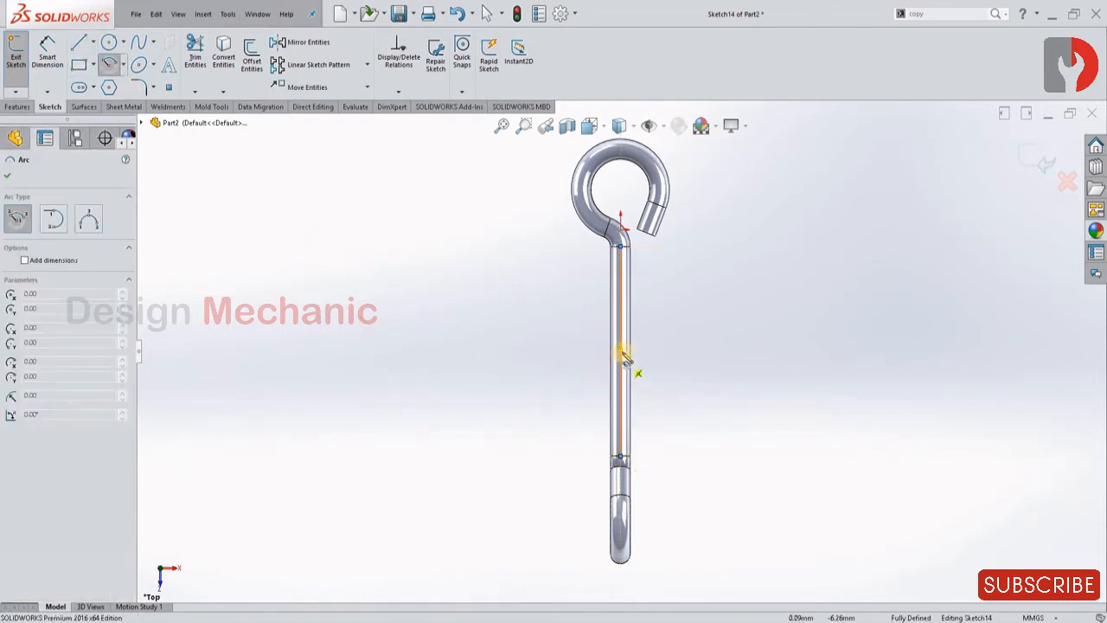
{"action": "left_click", "coordinate": [621, 351]}
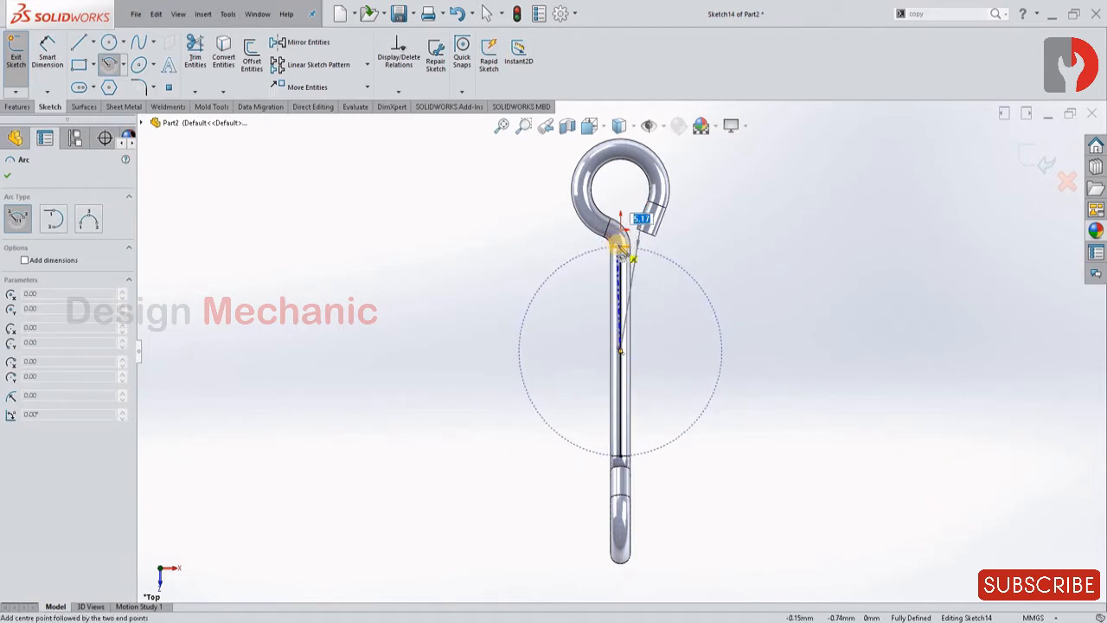
{"action": "left_click", "coordinate": [622, 463]}
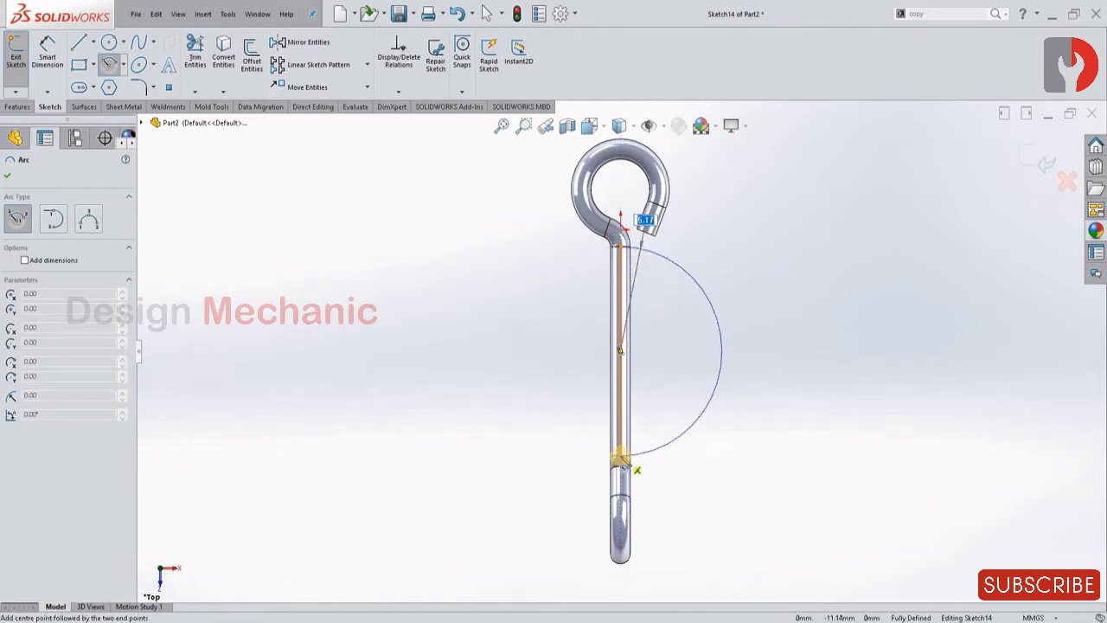
{"action": "left_click", "coordinate": [621, 456]}
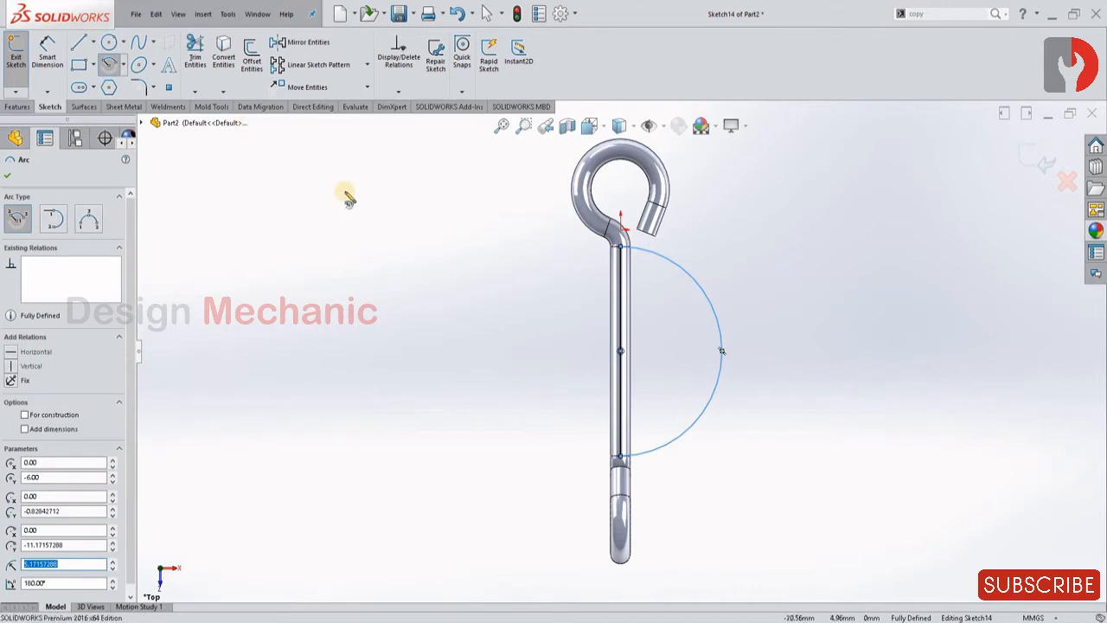
{"action": "key", "text": "Escape"}
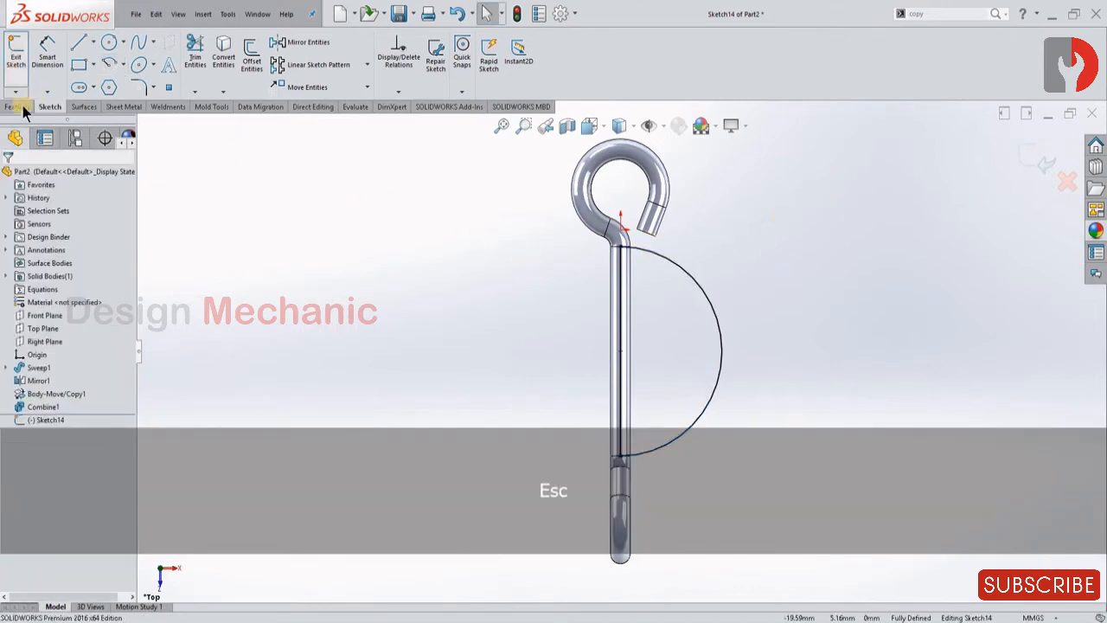
Step: Revolve the semicircular region 360 degrees about the vertical sketch line with Thin Feature off, merging the result into the hook body
{"action": "left_click", "coordinate": [56, 55]}
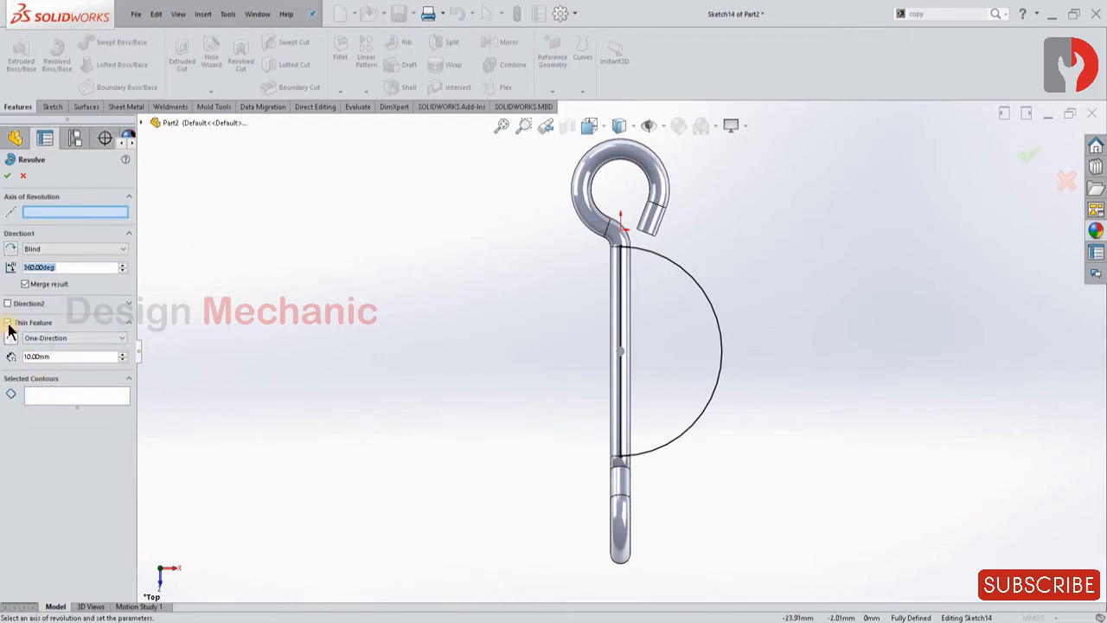
{"action": "left_click", "coordinate": [667, 336]}
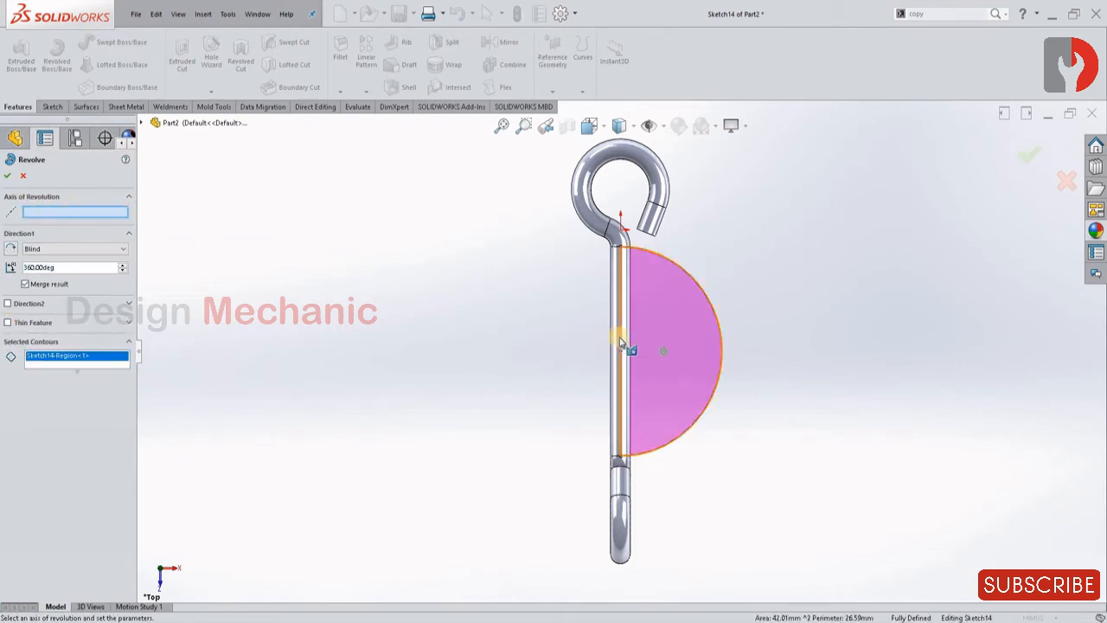
{"action": "left_click", "coordinate": [595, 342]}
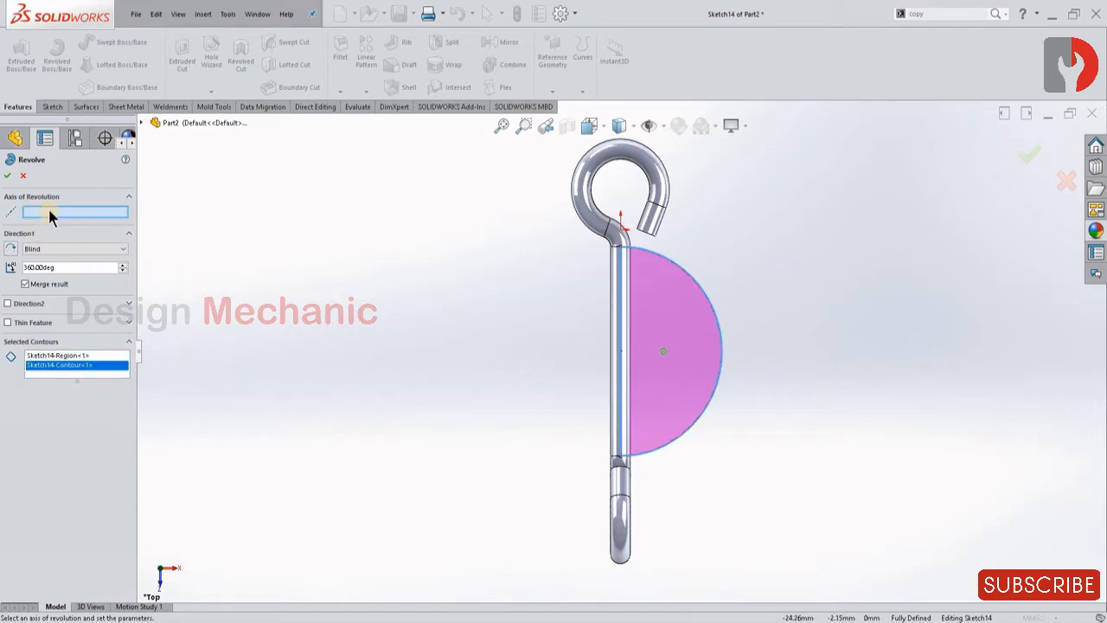
{"action": "key", "text": "Delete"}
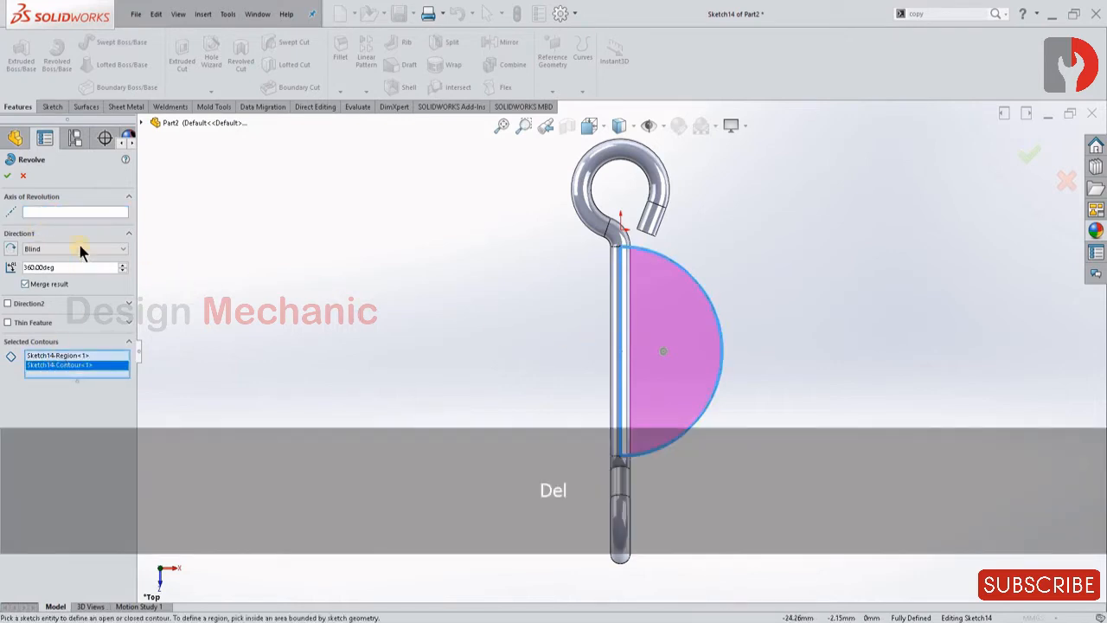
{"action": "left_click", "coordinate": [72, 355]}
{"action": "key", "text": "Delete"}
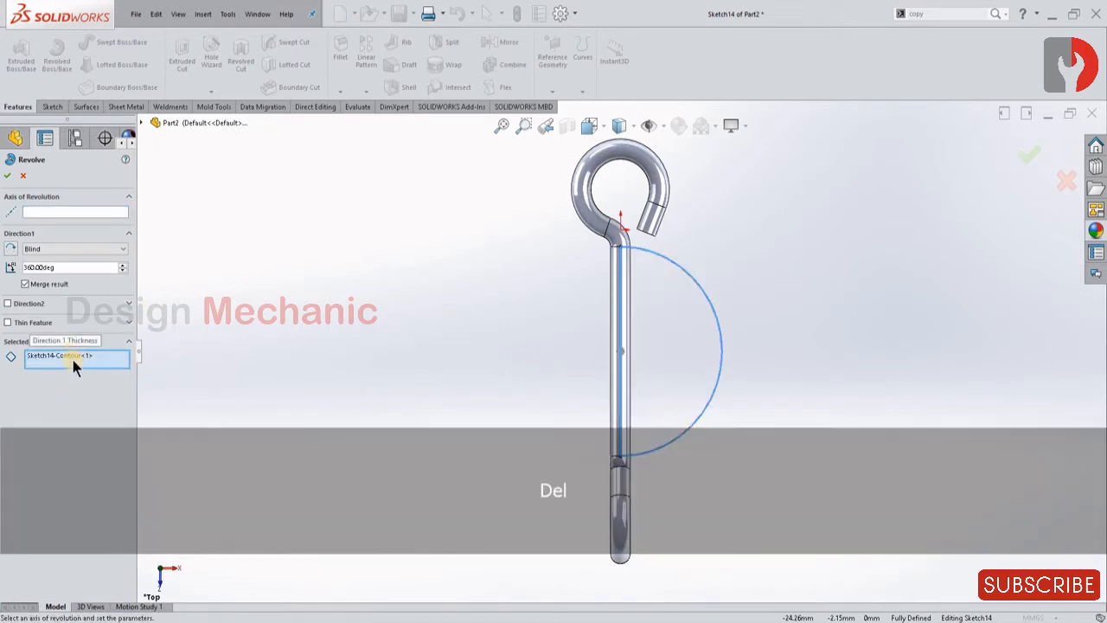
{"action": "key", "text": "Delete"}
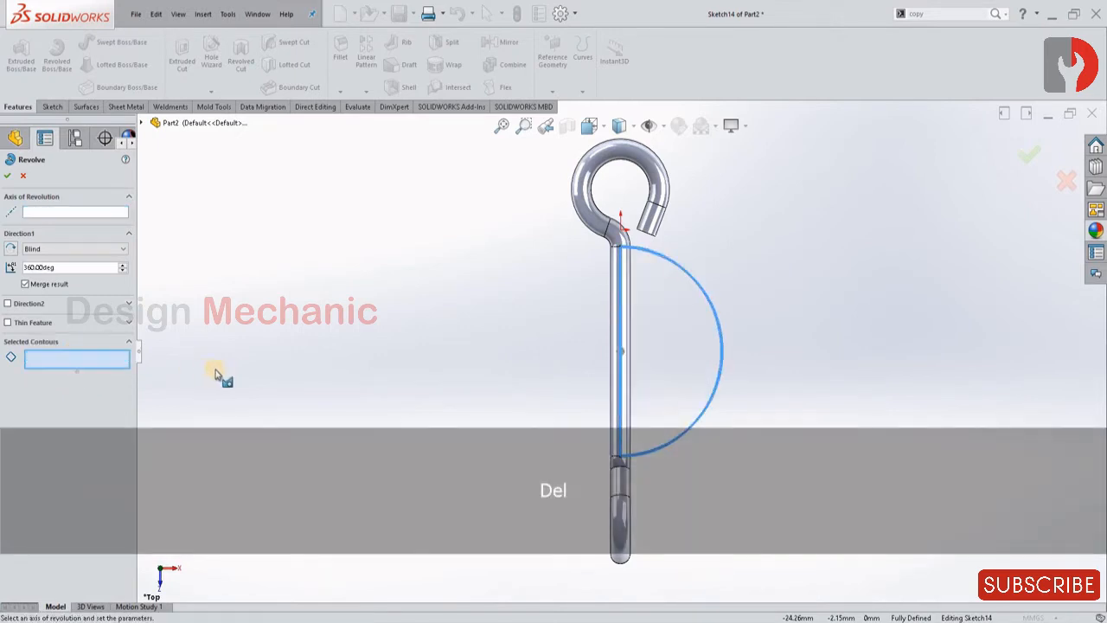
{"action": "left_click", "coordinate": [678, 330]}
{"action": "left_click", "coordinate": [106, 215]}
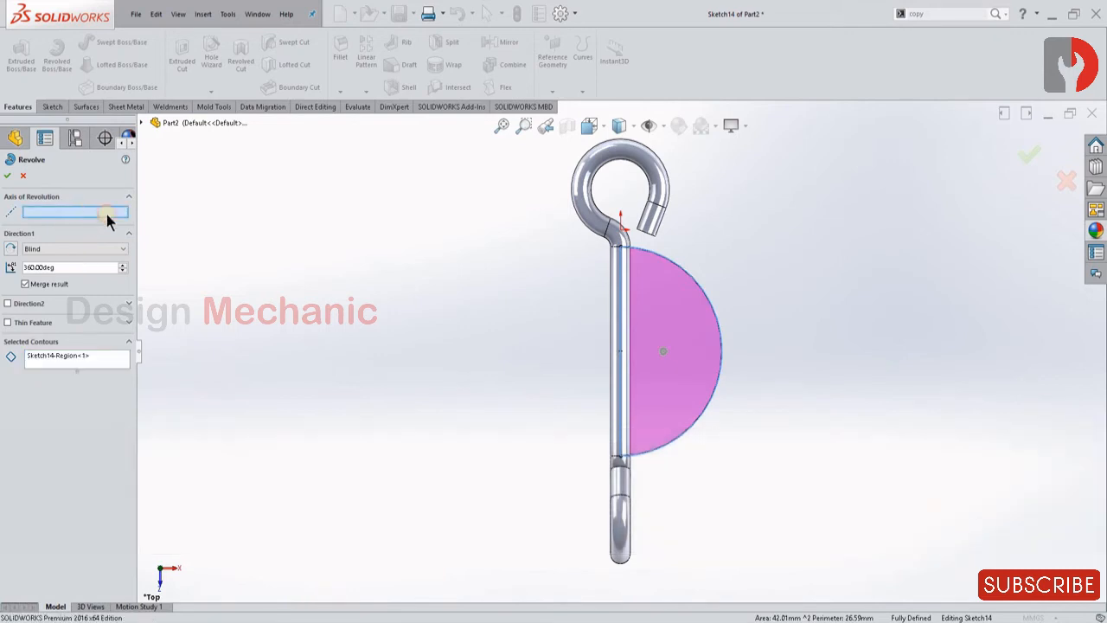
{"action": "left_click", "coordinate": [622, 344]}
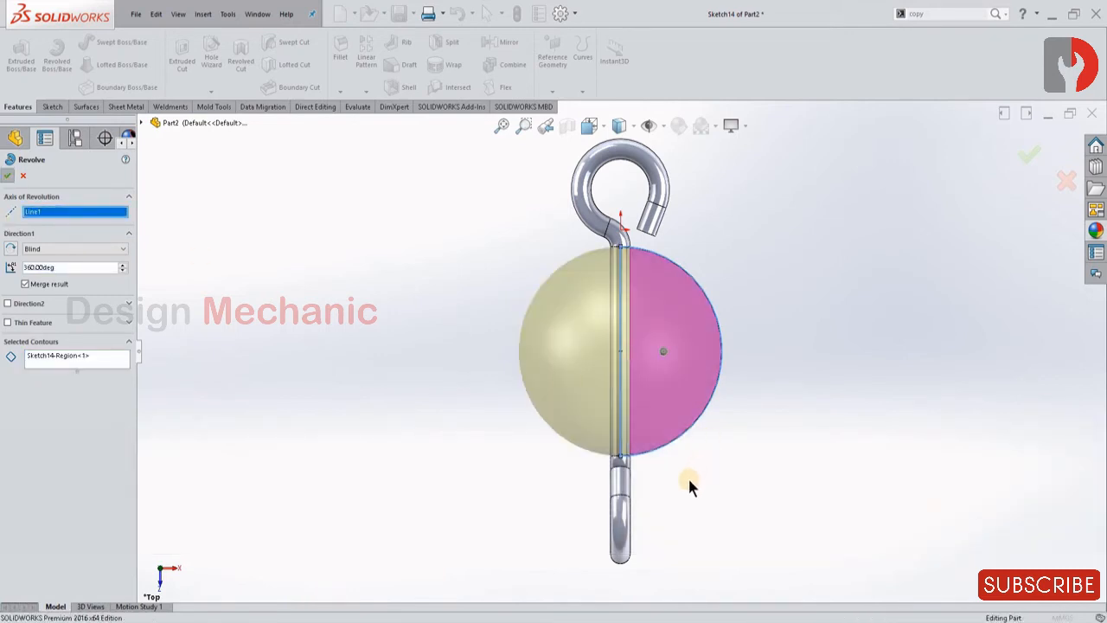
{"action": "key", "text": "Return"}
{"action": "middle_click_drag", "start_coordinate": [698, 516], "coordinate": [899, 384]}
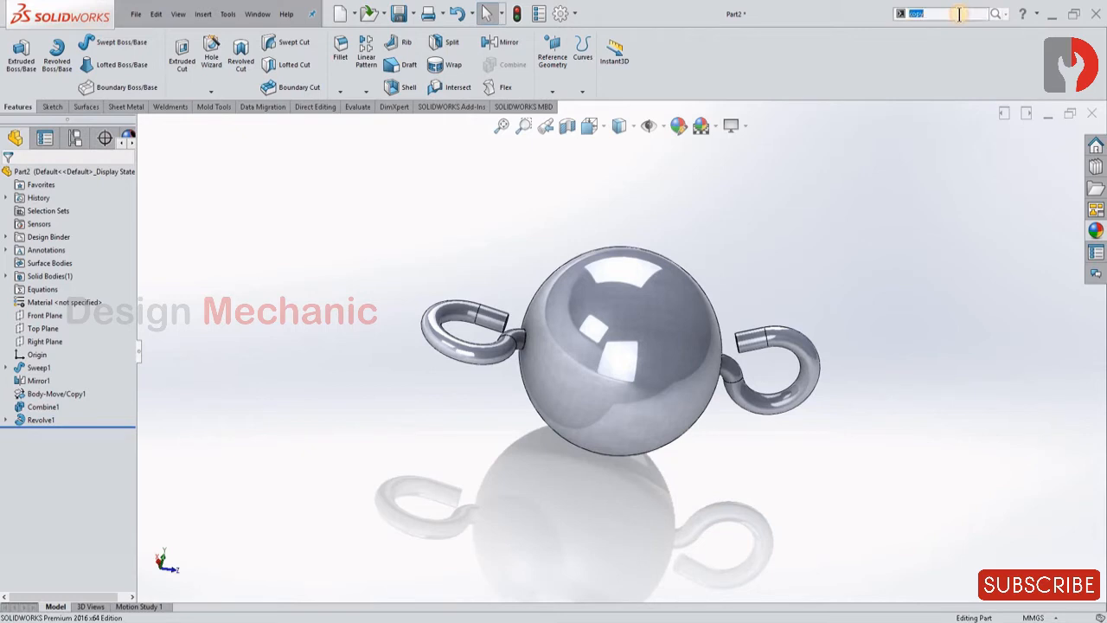
Step: Make one copy of the ball-and-hooks body, translated 18 mm along Z so that the facing hooks interlock
{"action": "key", "text": "Return"}
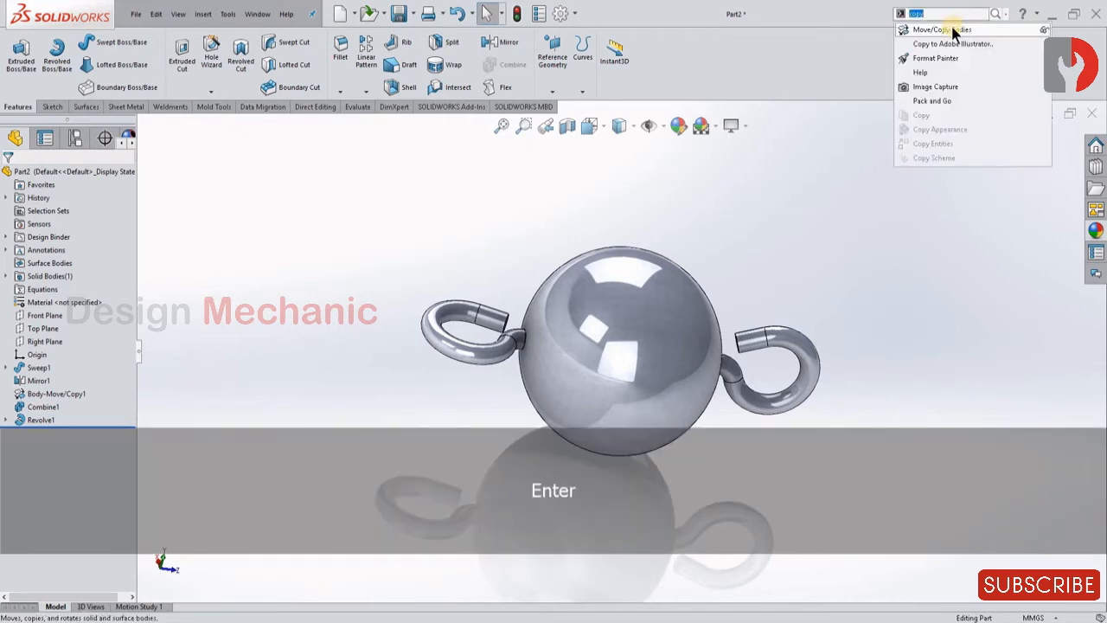
{"action": "left_click", "coordinate": [941, 31]}
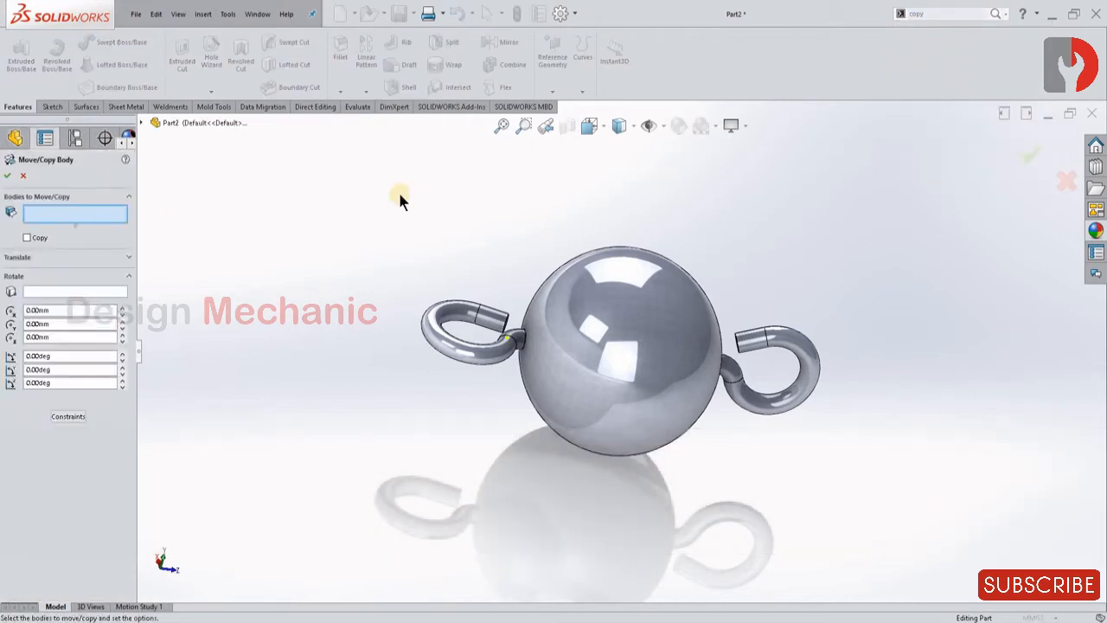
{"action": "left_click", "coordinate": [627, 346]}
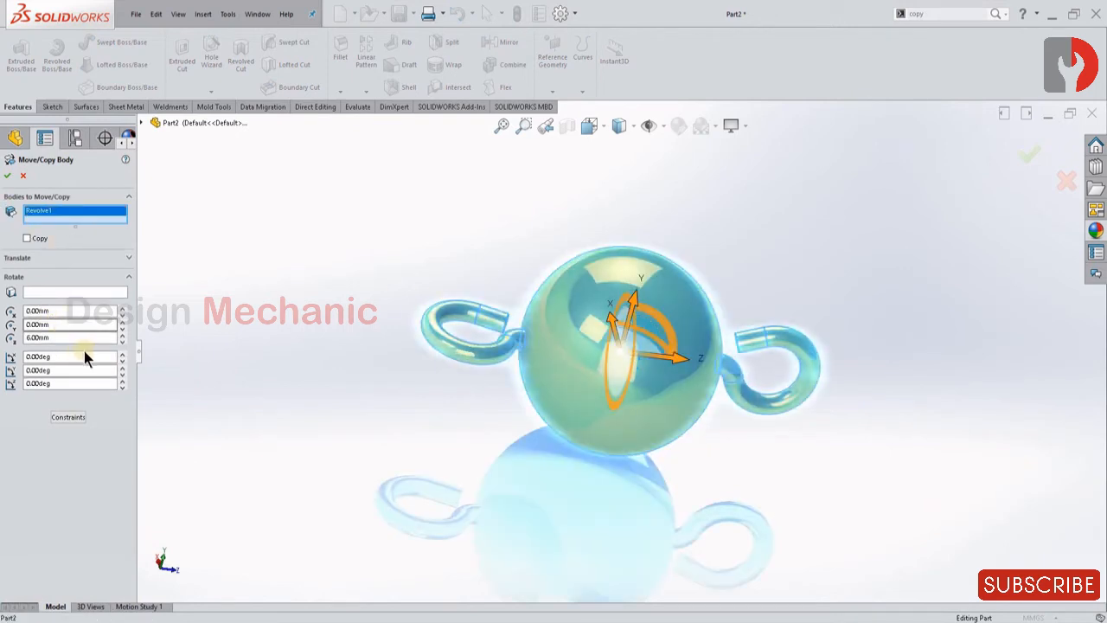
{"action": "left_click", "coordinate": [128, 260]}
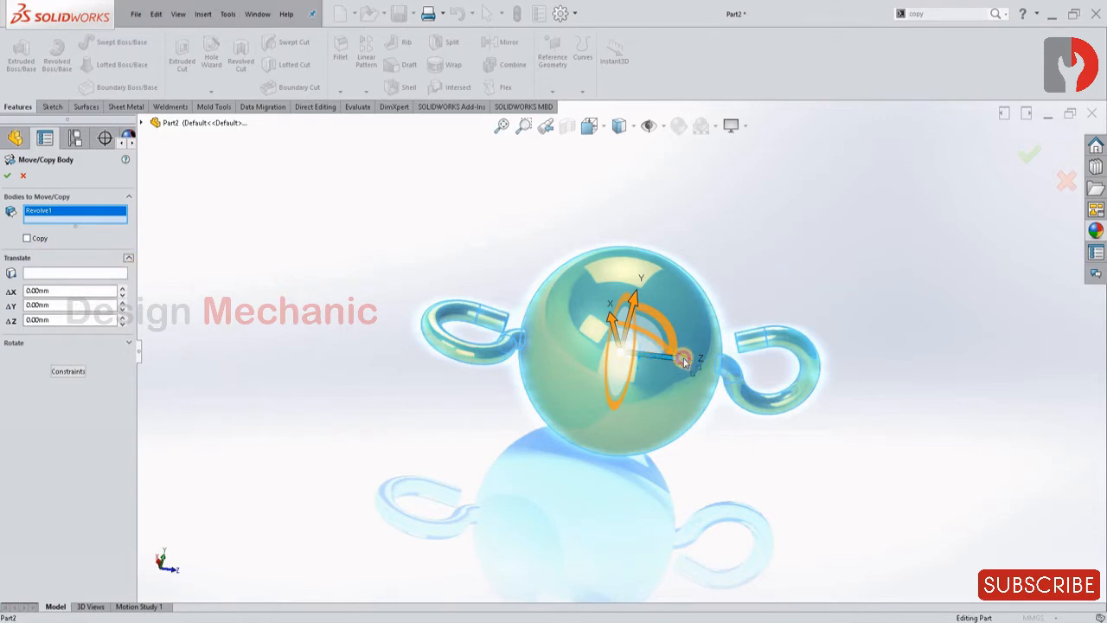
{"action": "left_click_drag", "start_coordinate": [683, 361], "coordinate": [708, 361]}
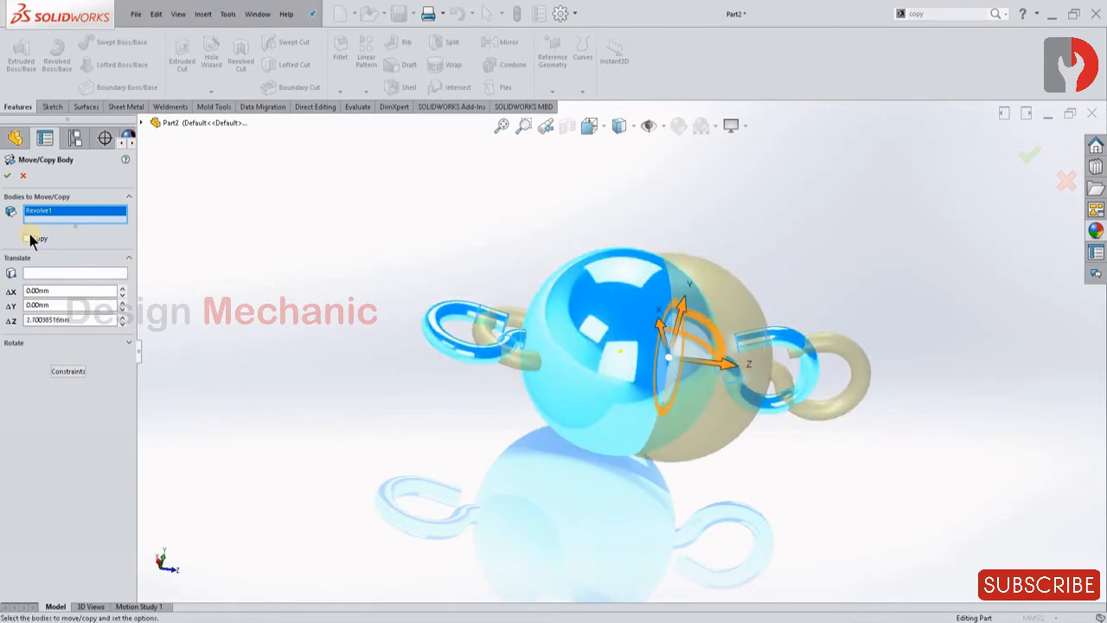
{"action": "left_click", "coordinate": [101, 246]}
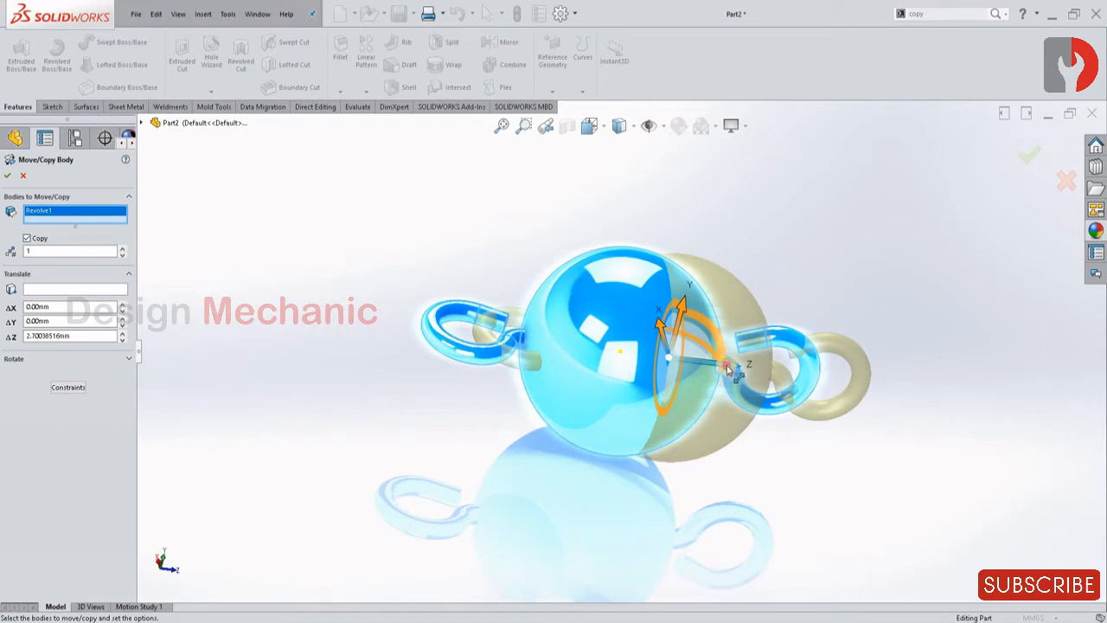
{"action": "left_click_drag", "start_coordinate": [727, 368], "coordinate": [1034, 387]}
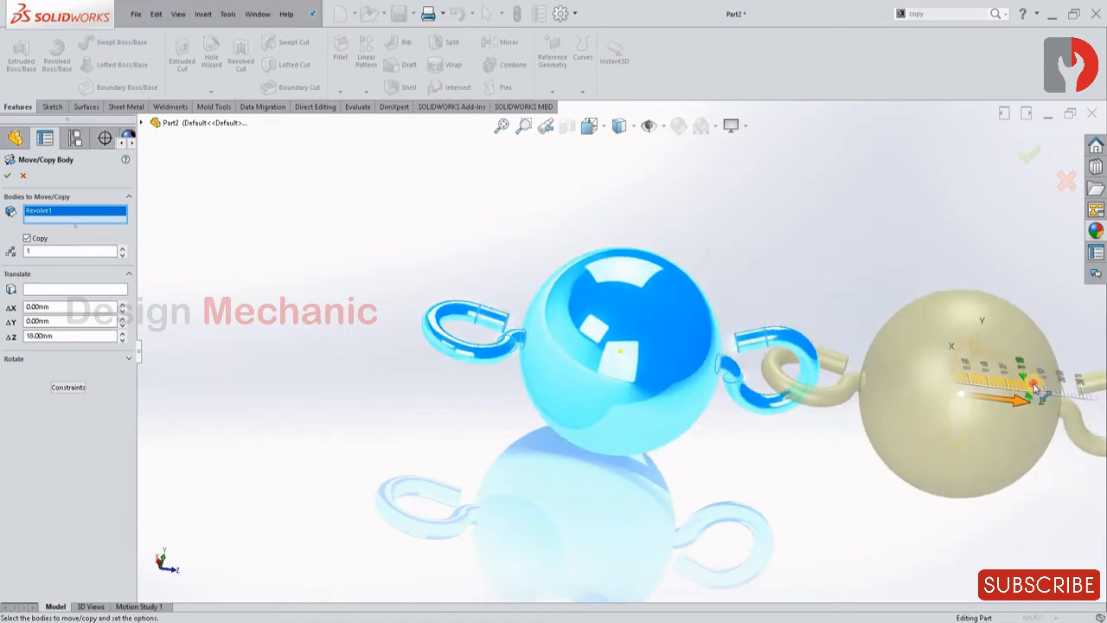
{"action": "scroll", "coordinate": [845, 417], "scroll_direction": "down", "scroll_amount": 5}
{"action": "mouse_move", "coordinate": [768, 436]}
{"action": "middle_mouse_down"}
{"action": "mouse_move", "coordinate": [739, 389]}
{"action": "mouse_move", "coordinate": [764, 430]}
{"action": "mouse_move", "coordinate": [764, 534]}
{"action": "mouse_move", "coordinate": [761, 466]}
{"action": "mouse_move", "coordinate": [711, 434]}
{"action": "mouse_move", "coordinate": [750, 439]}
{"action": "middle_mouse_up"}
{"action": "scroll", "coordinate": [751, 439], "scroll_direction": "up", "scroll_amount": 5}
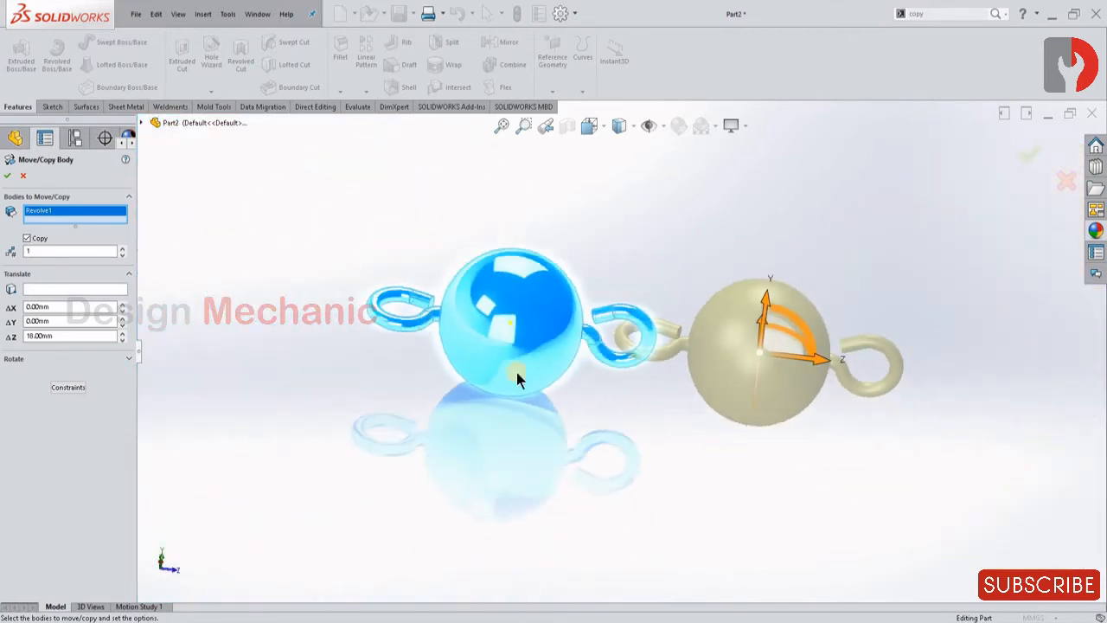
{"action": "left_click", "coordinate": [8, 178]}
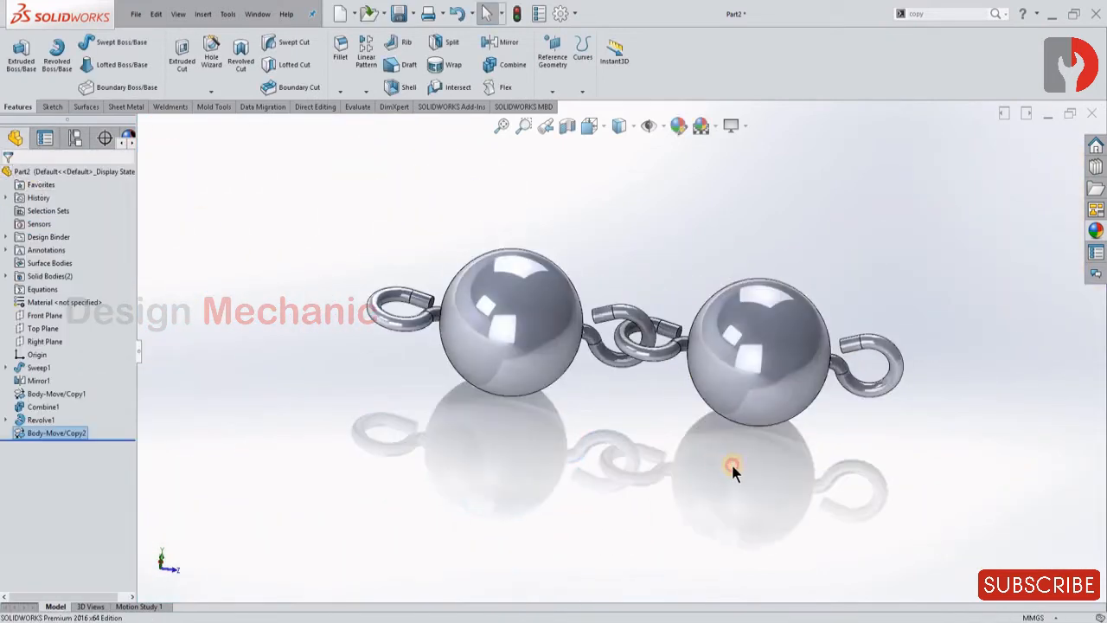
Step: Apply a cyan color (RGB 0, 255, 255) to the face of the original ball
{"action": "middle_click_drag", "start_coordinate": [732, 459], "coordinate": [526, 372]}
{"action": "left_click", "coordinate": [526, 372]}
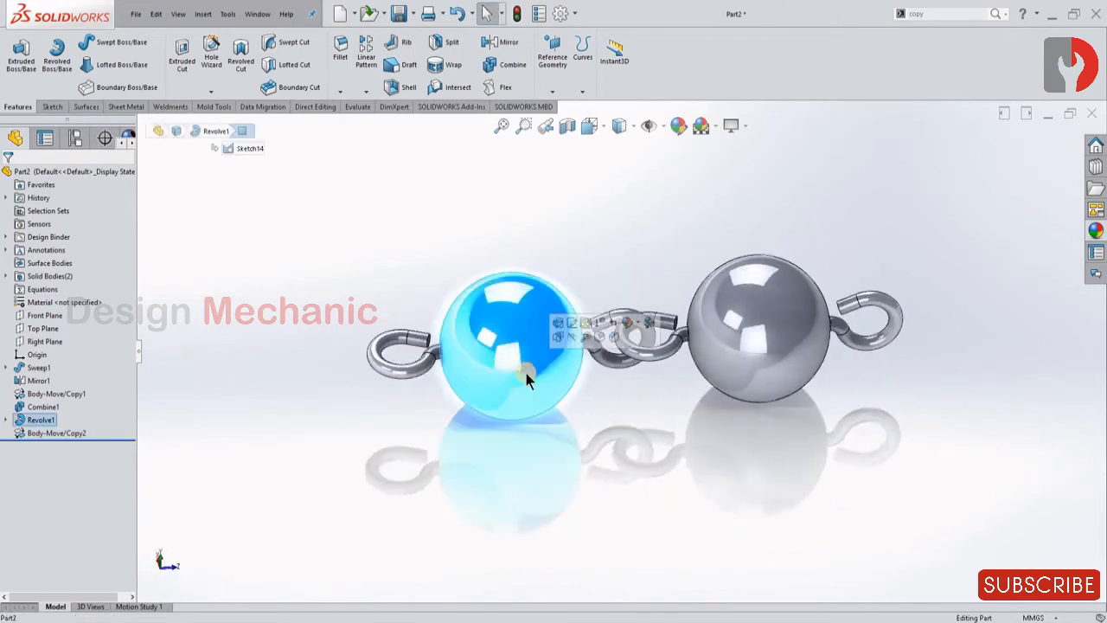
{"action": "left_click", "coordinate": [639, 325]}
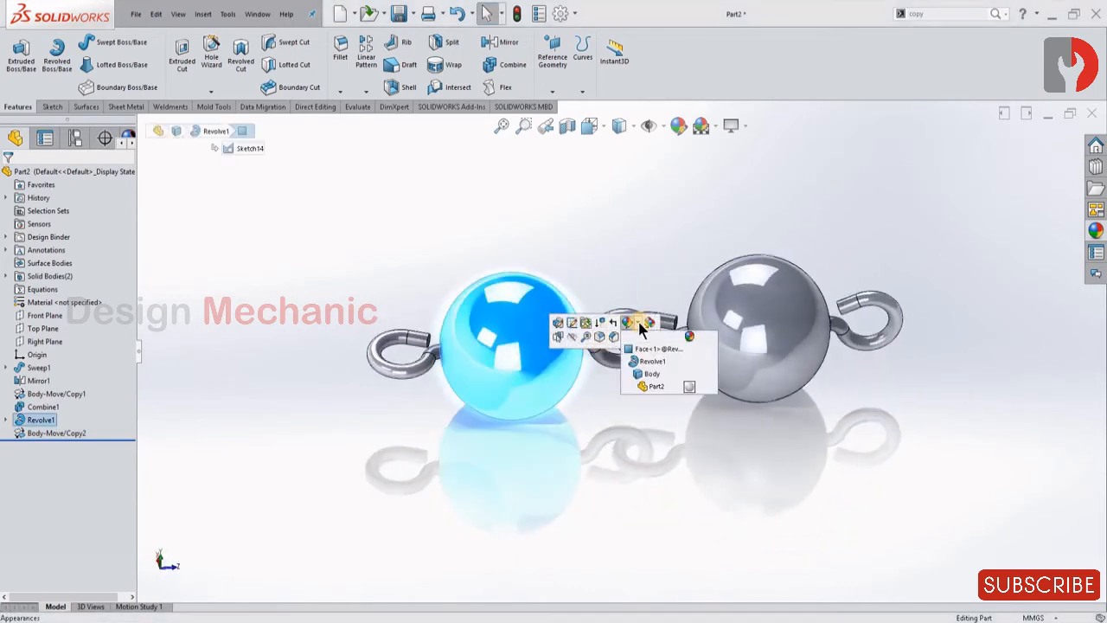
{"action": "left_click", "coordinate": [663, 349]}
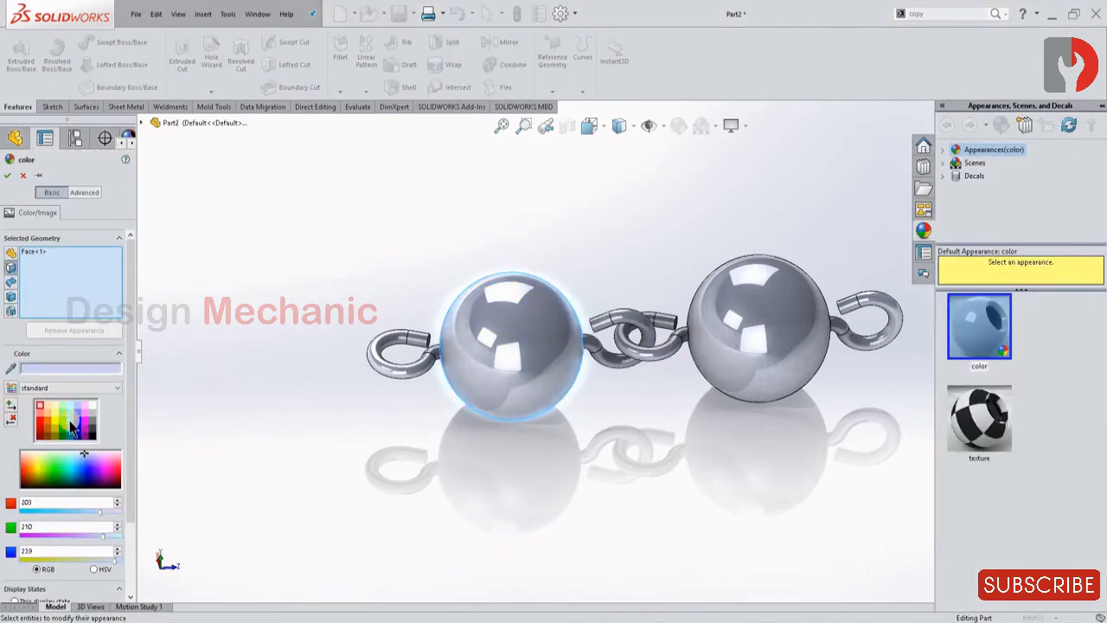
{"action": "left_click", "coordinate": [73, 424]}
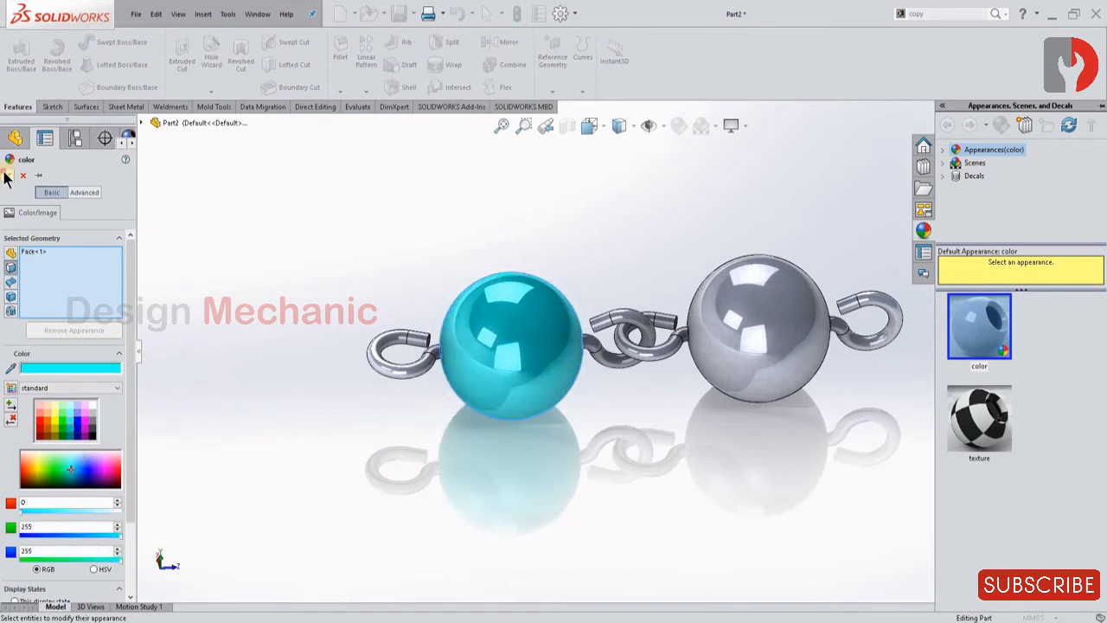
{"action": "left_click", "coordinate": [8, 175]}
Step: Apply a black color to the face of the copied ball
{"action": "left_click", "coordinate": [761, 320]}
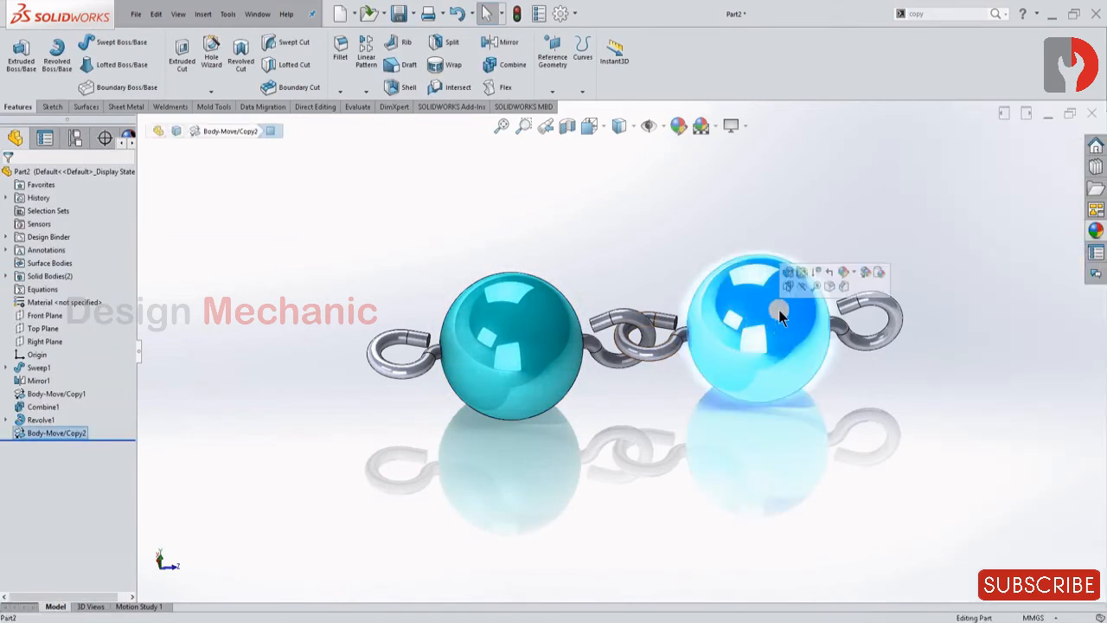
{"action": "left_click", "coordinate": [853, 272]}
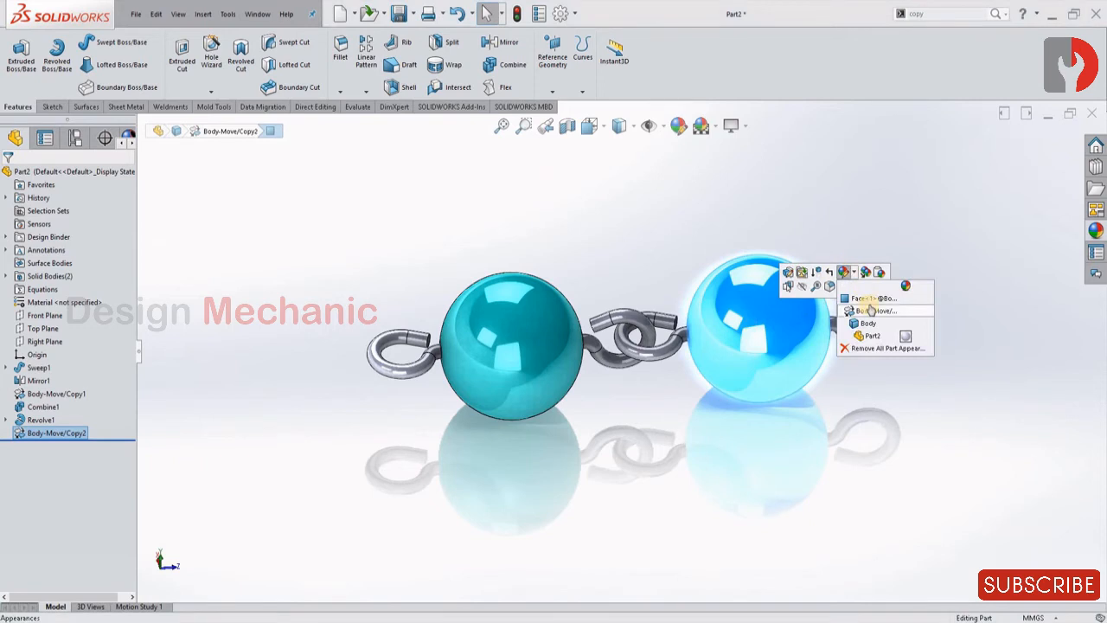
{"action": "left_click", "coordinate": [870, 309]}
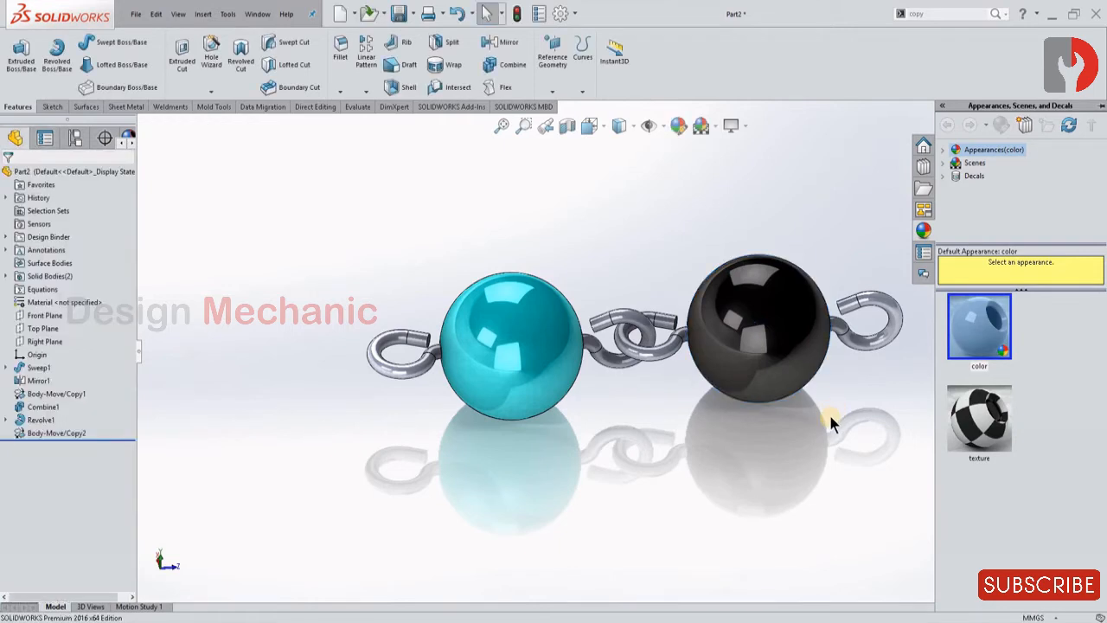
Step: Color the swept hook at the free end of the cyan ball yellow (RGB 255, 255, 0)
{"action": "scroll", "coordinate": [789, 419], "scroll_direction": "up", "scroll_amount": 4}
{"action": "scroll", "coordinate": [694, 377], "scroll_direction": "up", "scroll_amount": 2}
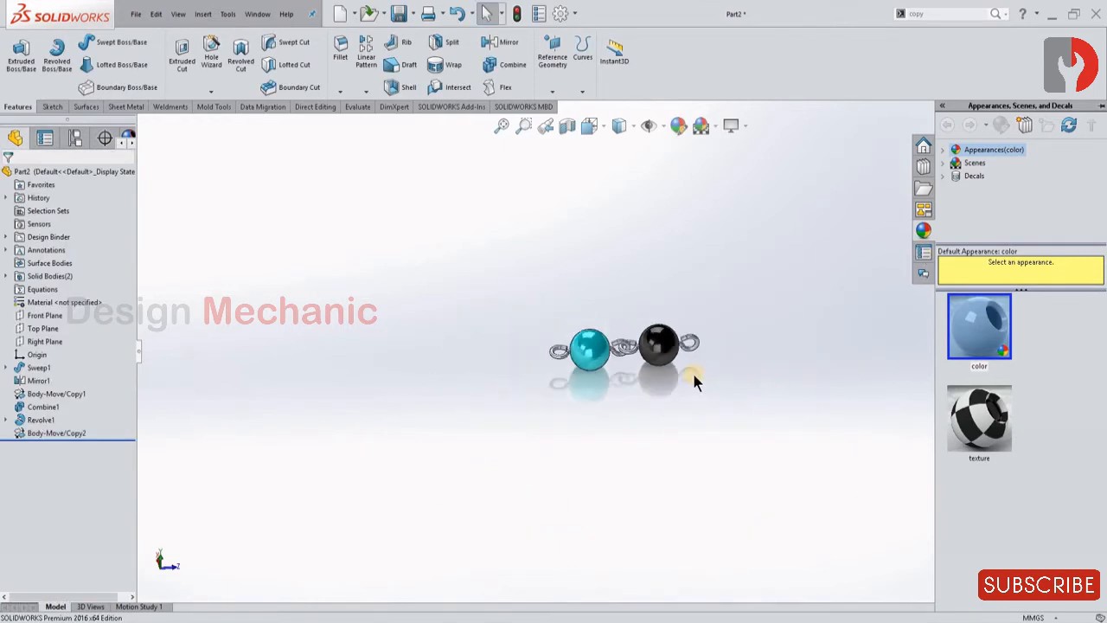
{"action": "middle_click_drag", "start_coordinate": [669, 322], "coordinate": [629, 356]}
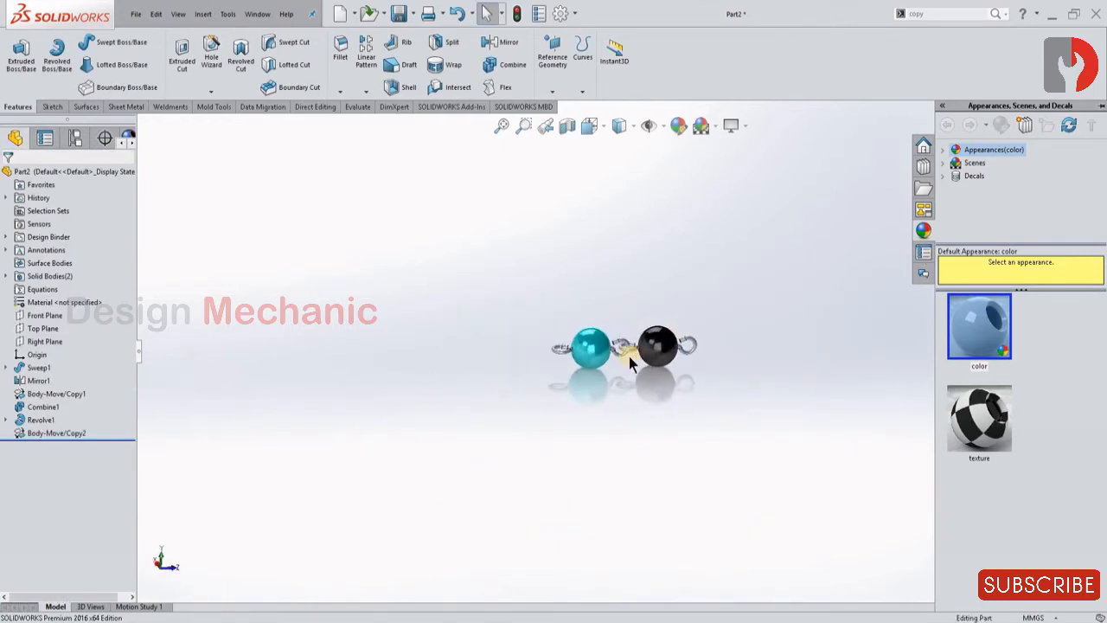
{"action": "scroll", "coordinate": [623, 358], "scroll_direction": "down", "scroll_amount": 3}
{"action": "scroll", "coordinate": [623, 351], "scroll_direction": "down", "scroll_amount": 2}
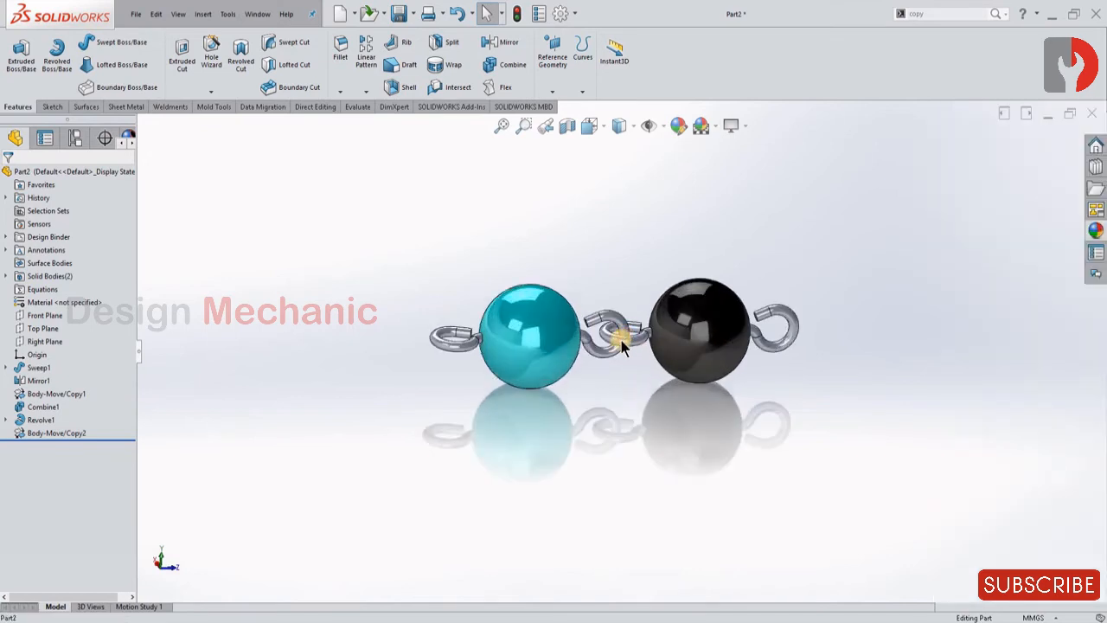
{"action": "left_click", "coordinate": [622, 345]}
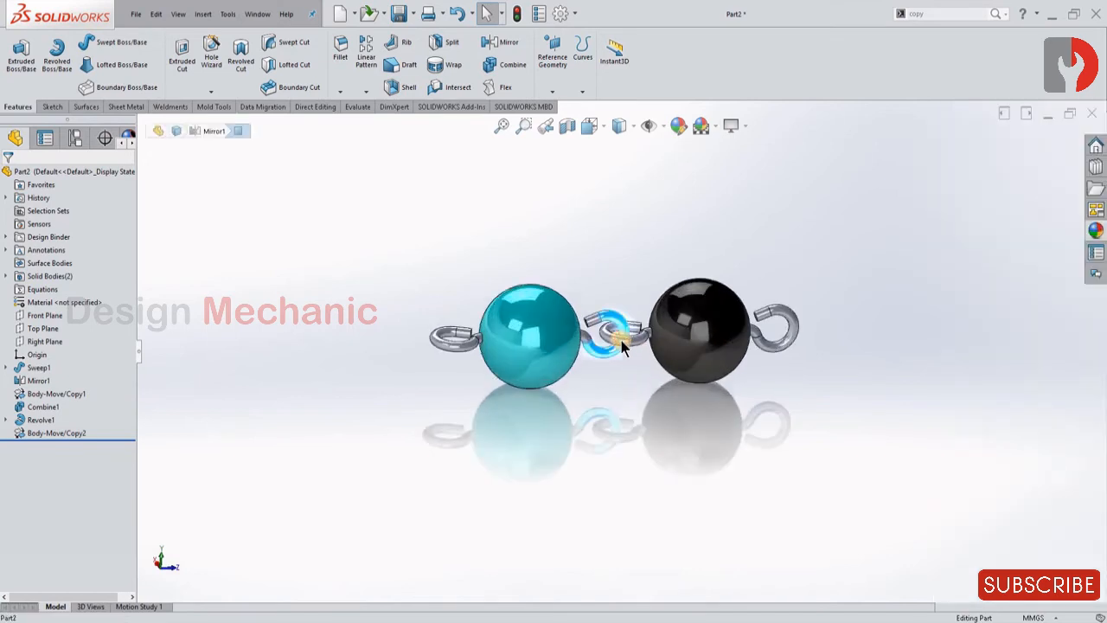
{"action": "left_click", "coordinate": [461, 344]}
{"action": "left_click", "coordinate": [556, 294]}
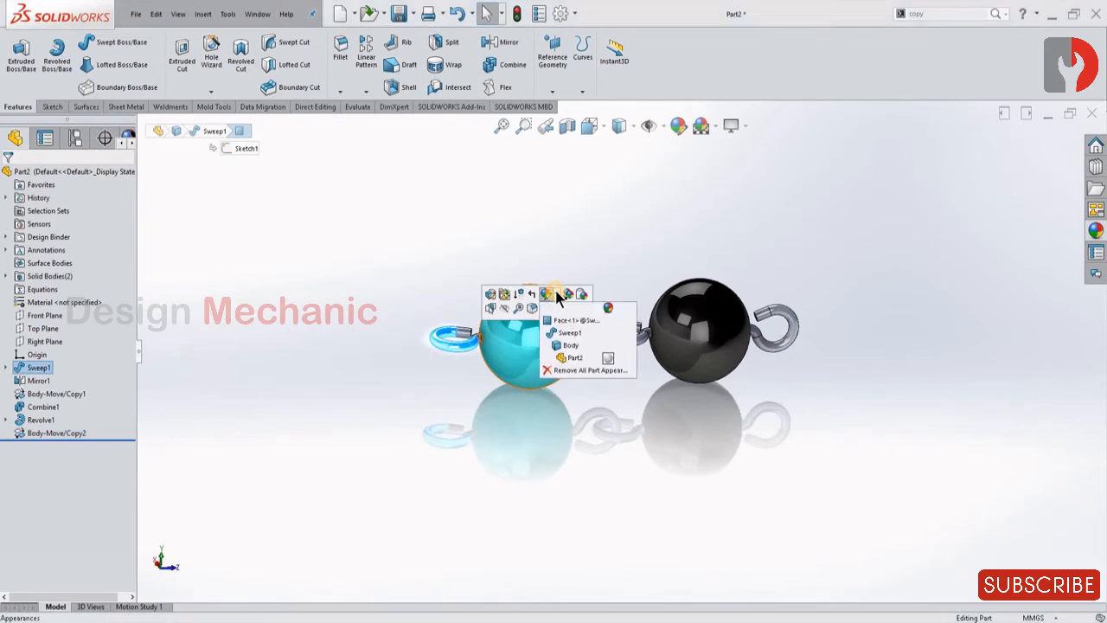
{"action": "left_click", "coordinate": [568, 334]}
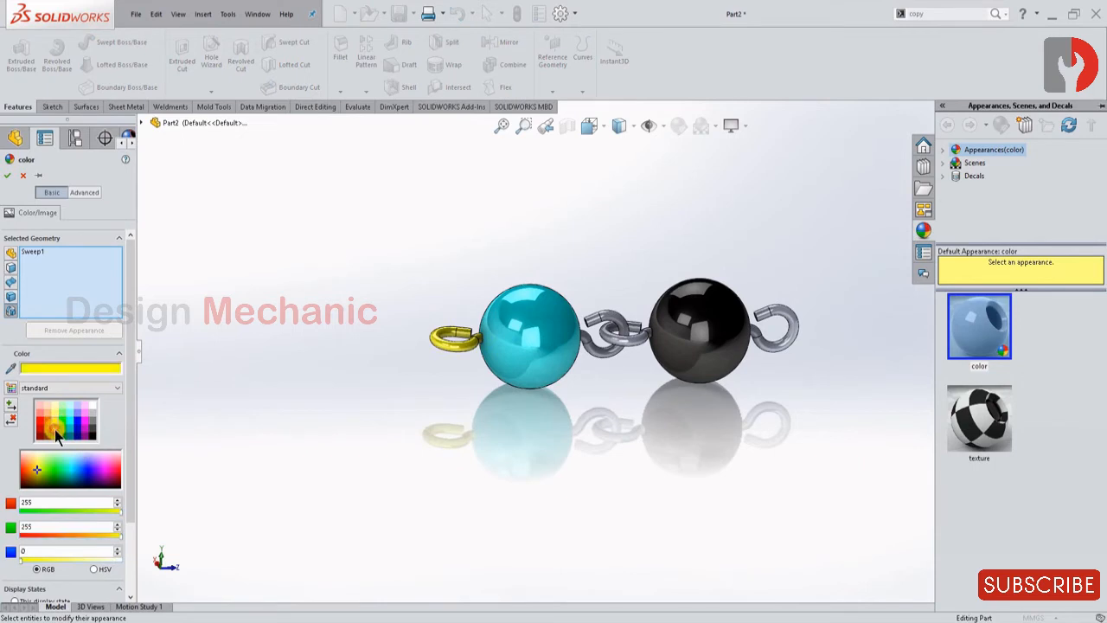
{"action": "left_click", "coordinate": [56, 430]}
{"action": "left_click", "coordinate": [56, 421]}
{"action": "left_click", "coordinate": [6, 176]}
{"action": "left_click", "coordinate": [515, 385]}
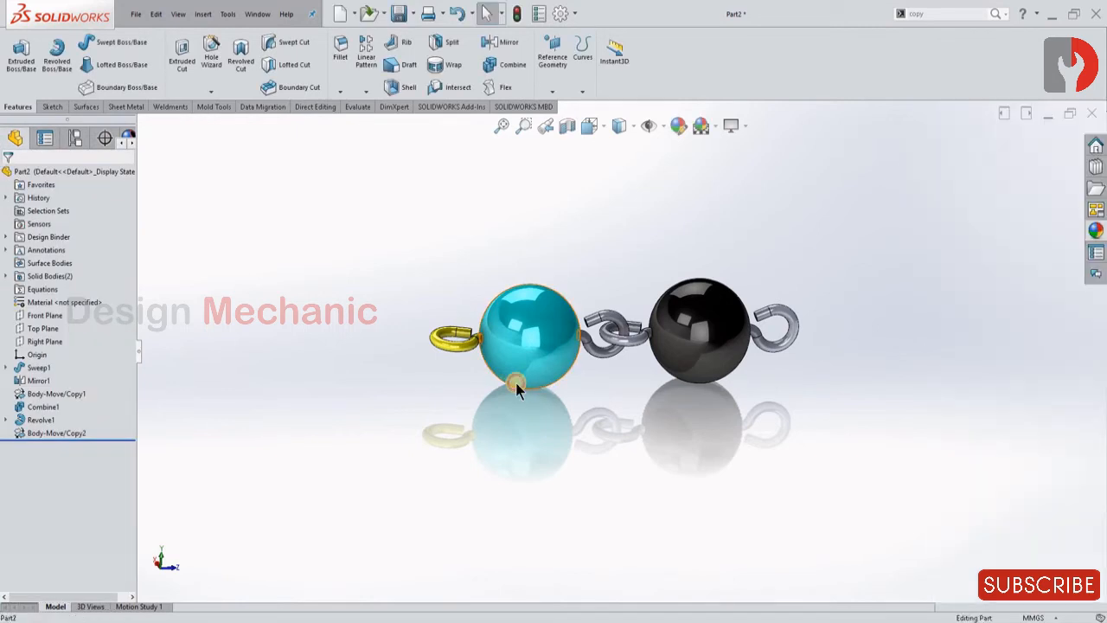
{"action": "left_click", "coordinate": [597, 429]}
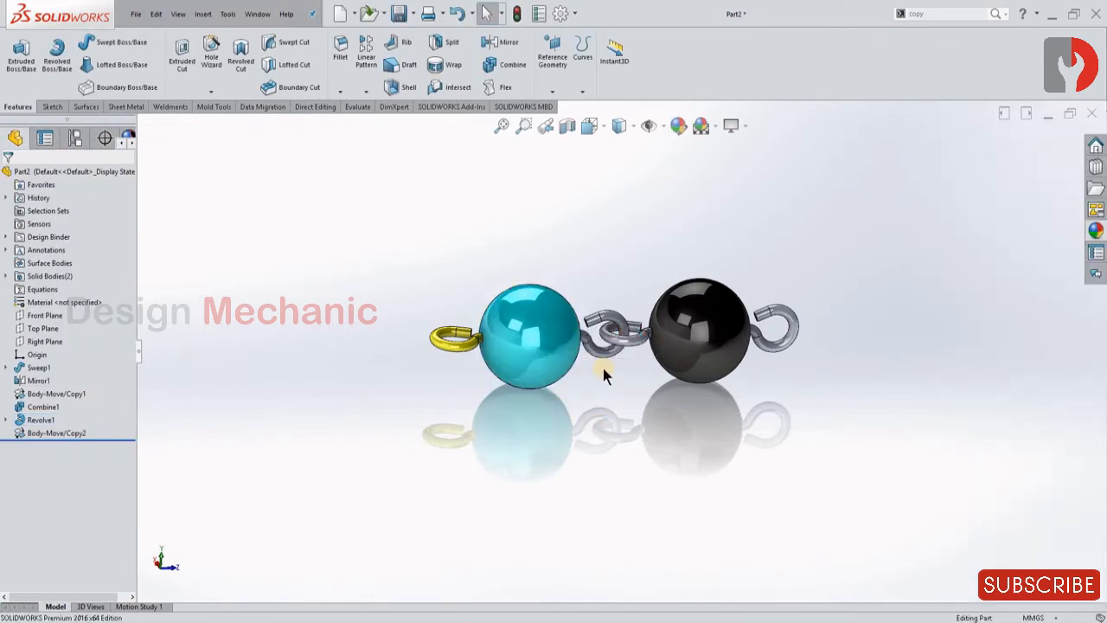
Step: Color the cyan ball's mirrored hook and both hooks of the black ball yellow (RGB 255, 255, 0)
{"action": "left_click", "coordinate": [449, 341]}
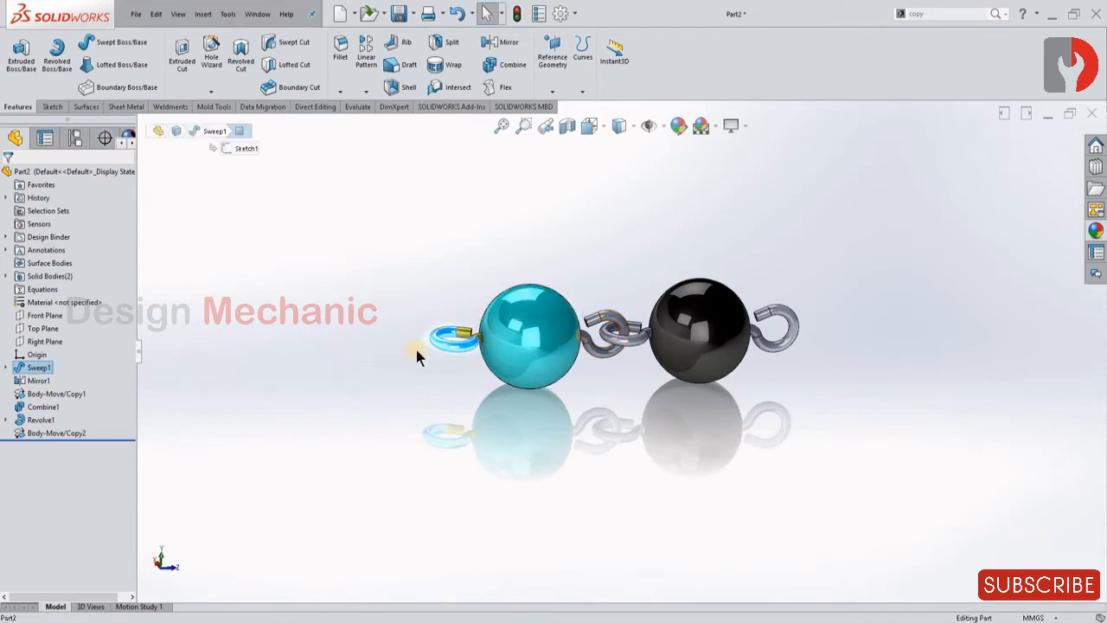
{"action": "right_click", "coordinate": [608, 354]}
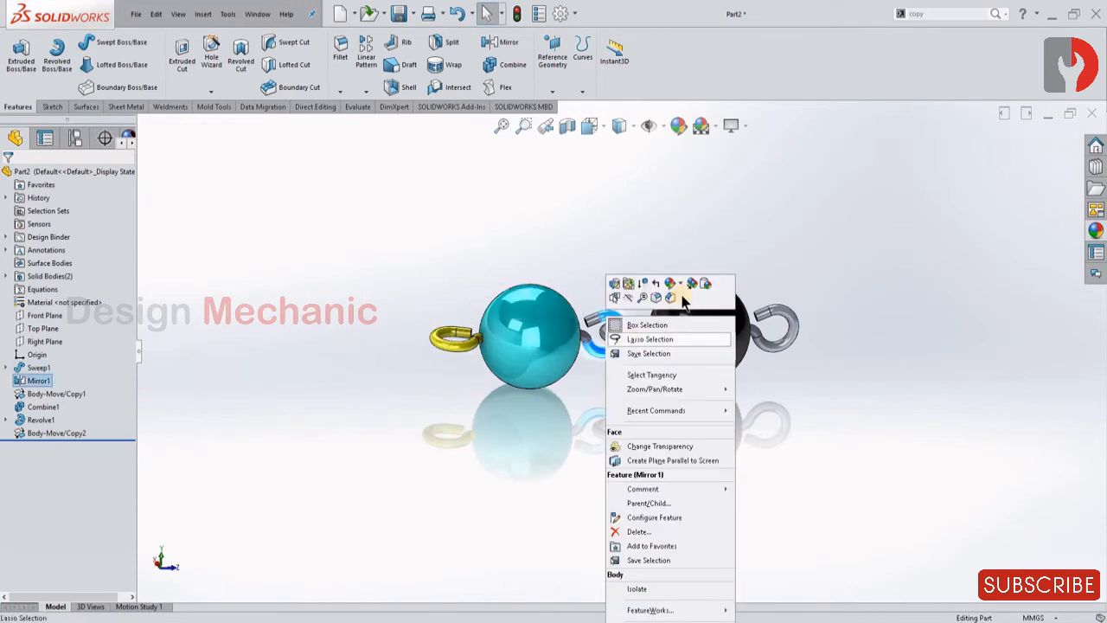
{"action": "left_click", "coordinate": [683, 284]}
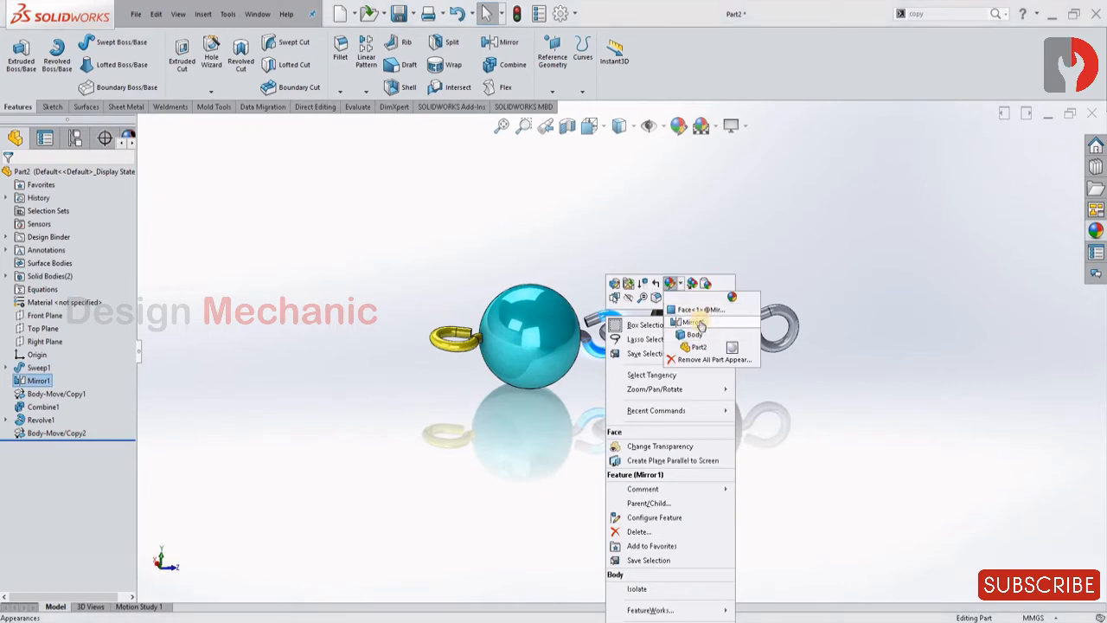
{"action": "left_click", "coordinate": [695, 334]}
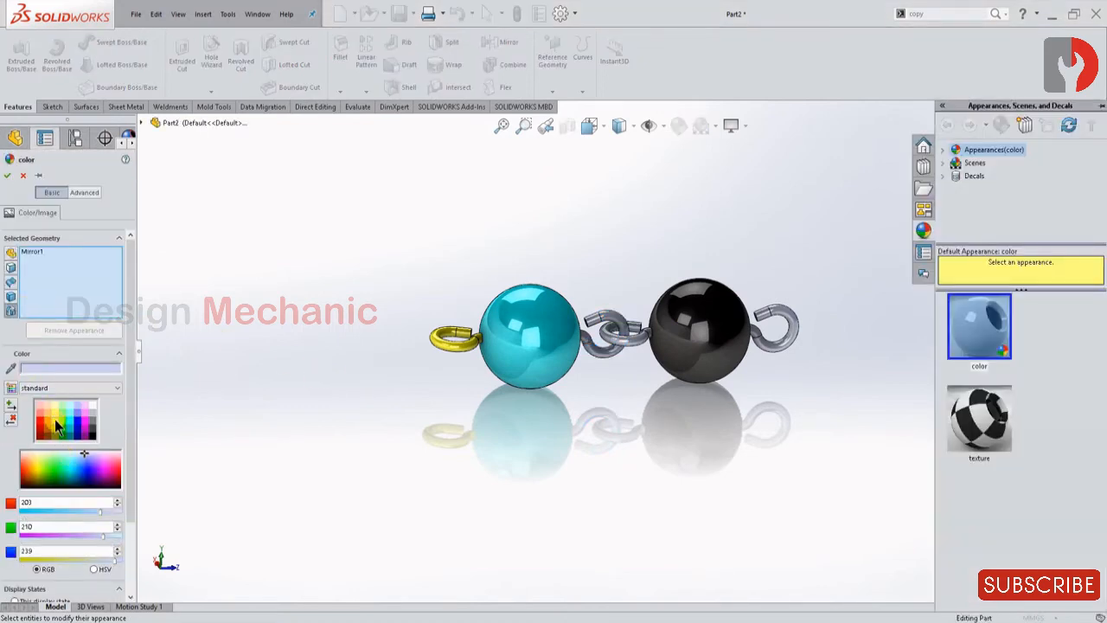
{"action": "left_click", "coordinate": [56, 423]}
{"action": "left_click", "coordinate": [622, 341]}
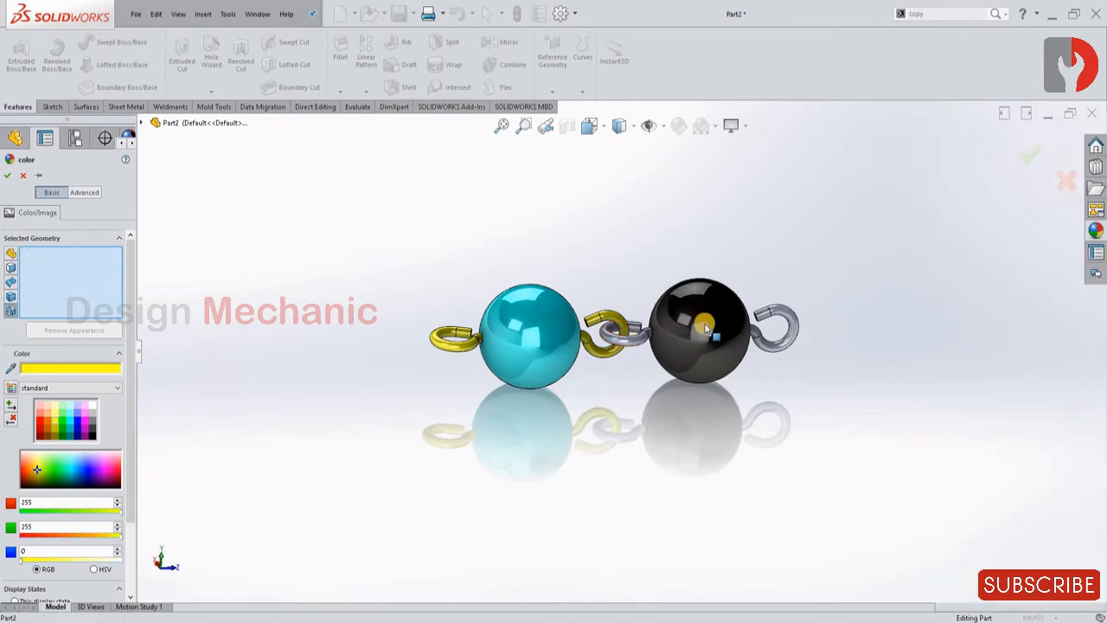
{"action": "left_click", "coordinate": [10, 176]}
{"action": "middle_click_drag", "start_coordinate": [605, 459], "coordinate": [618, 550]}
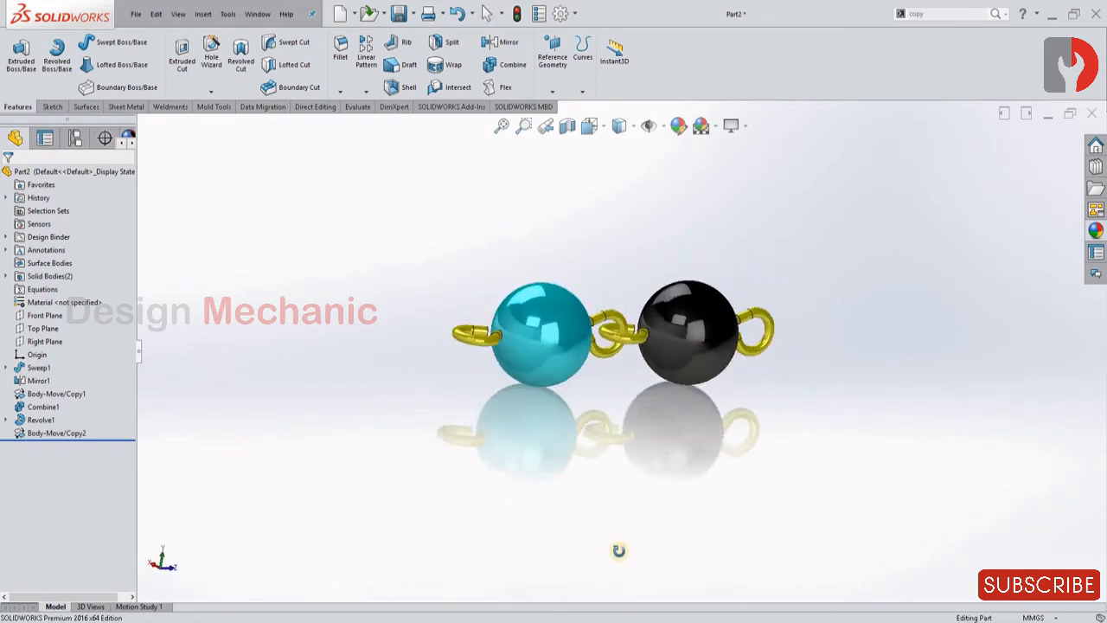
{"action": "scroll", "coordinate": [647, 438], "scroll_direction": "up", "scroll_amount": 5}
{"action": "middle_click_drag", "start_coordinate": [687, 400], "coordinate": [669, 383]}
{"action": "scroll", "coordinate": [671, 380], "scroll_direction": "down", "scroll_amount": 4}
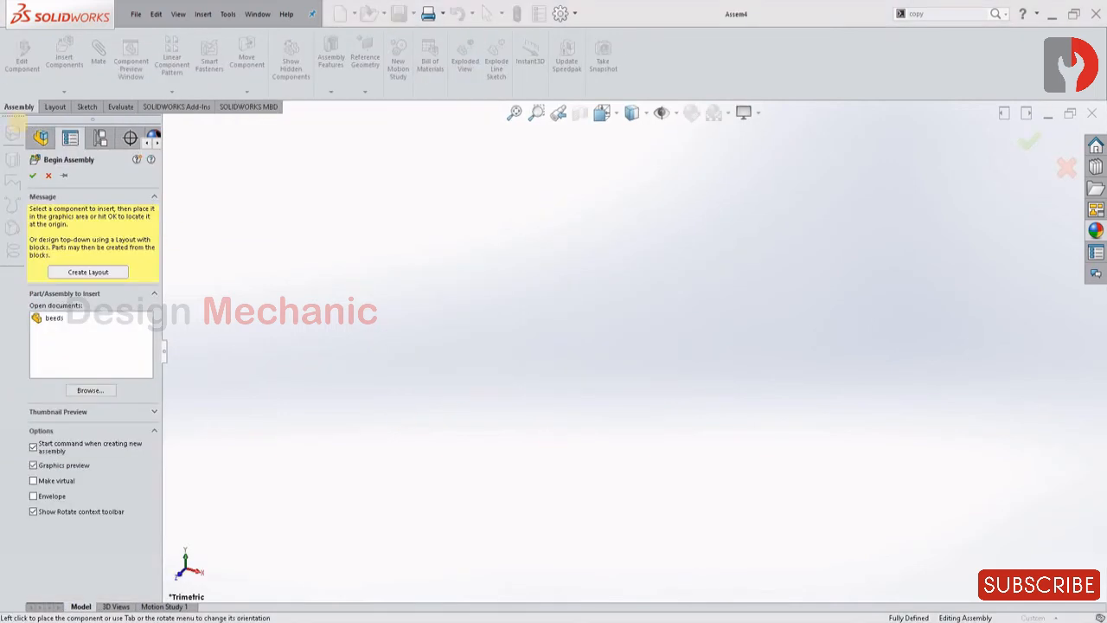
Step: Dismiss the component insertion in the new assembly and set the document units to MMGS
{"action": "left_click", "coordinate": [48, 176]}
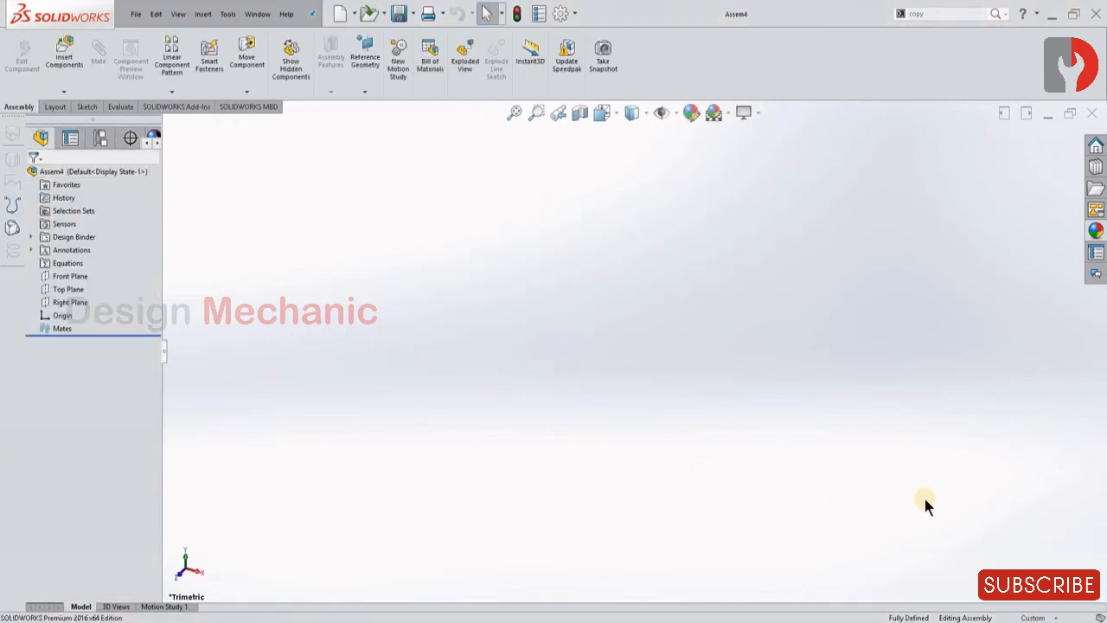
{"action": "left_click", "coordinate": [1037, 616]}
{"action": "left_click", "coordinate": [991, 550]}
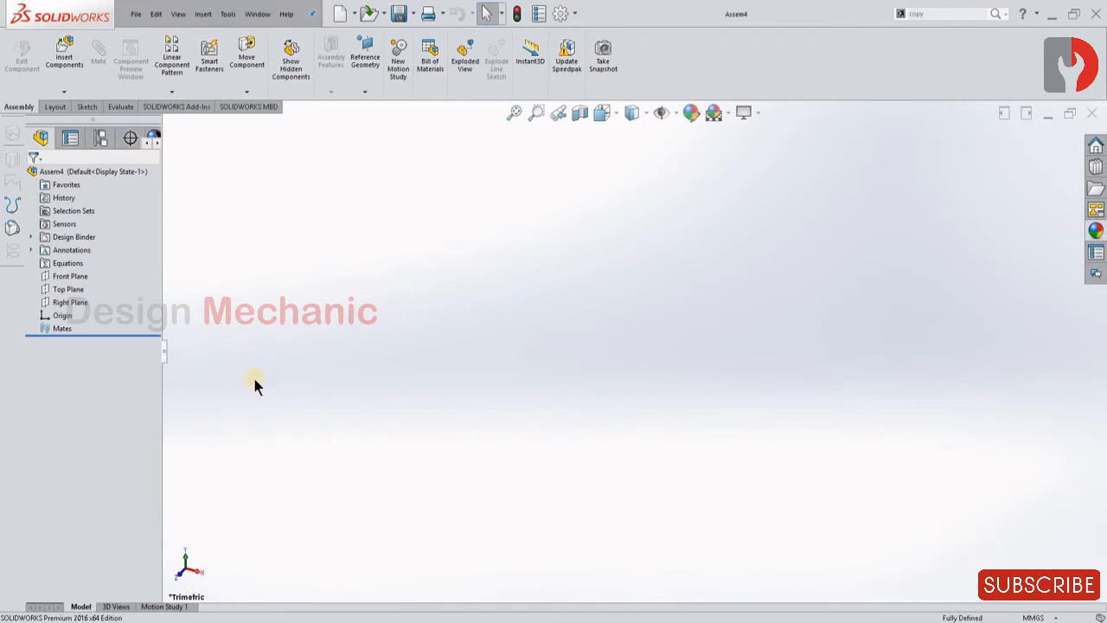
Step: Start a sketch on the Top Plane and draw a circle of about 37 mm radius centered on the origin
{"action": "left_click", "coordinate": [68, 289]}
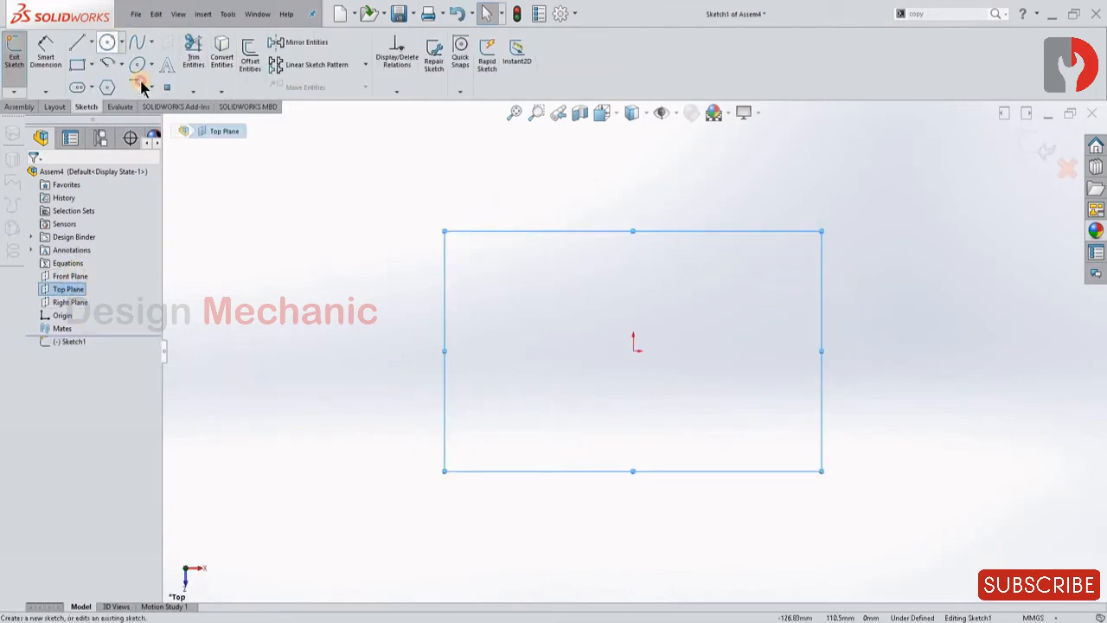
{"action": "left_click", "coordinate": [107, 41]}
{"action": "left_click", "coordinate": [633, 351]}
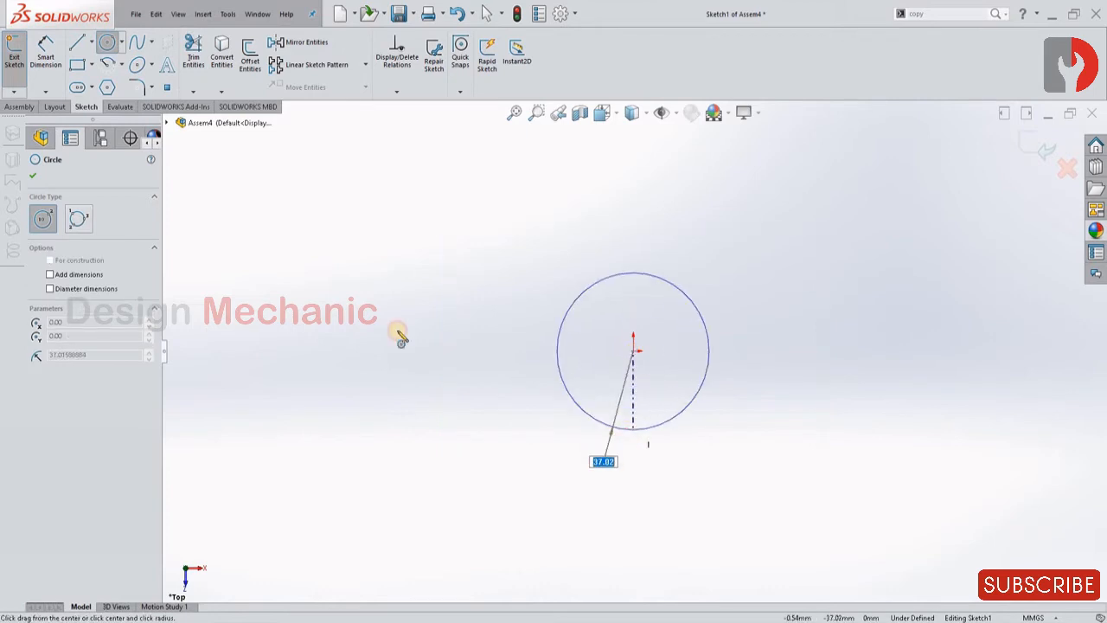
{"action": "key", "text": "Return"}
Step: Draw a horizontal centerline about 55 mm long rightward from the origin, and a circle of about 40 mm radius centered on its outer end
{"action": "left_click", "coordinate": [92, 42]}
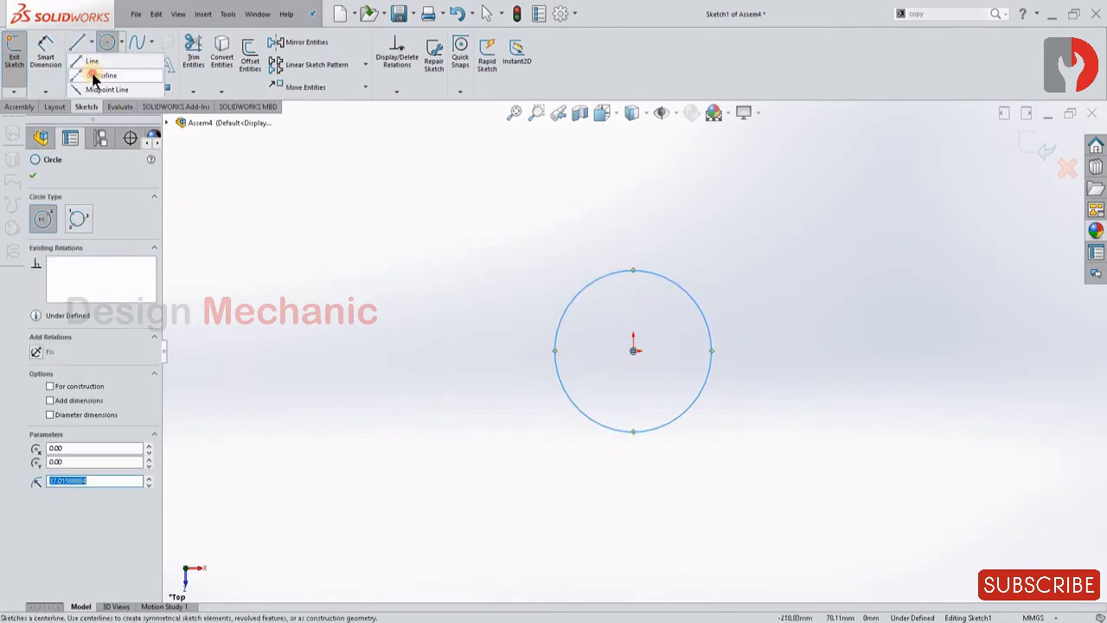
{"action": "left_click", "coordinate": [100, 74]}
{"action": "left_click", "coordinate": [634, 350]}
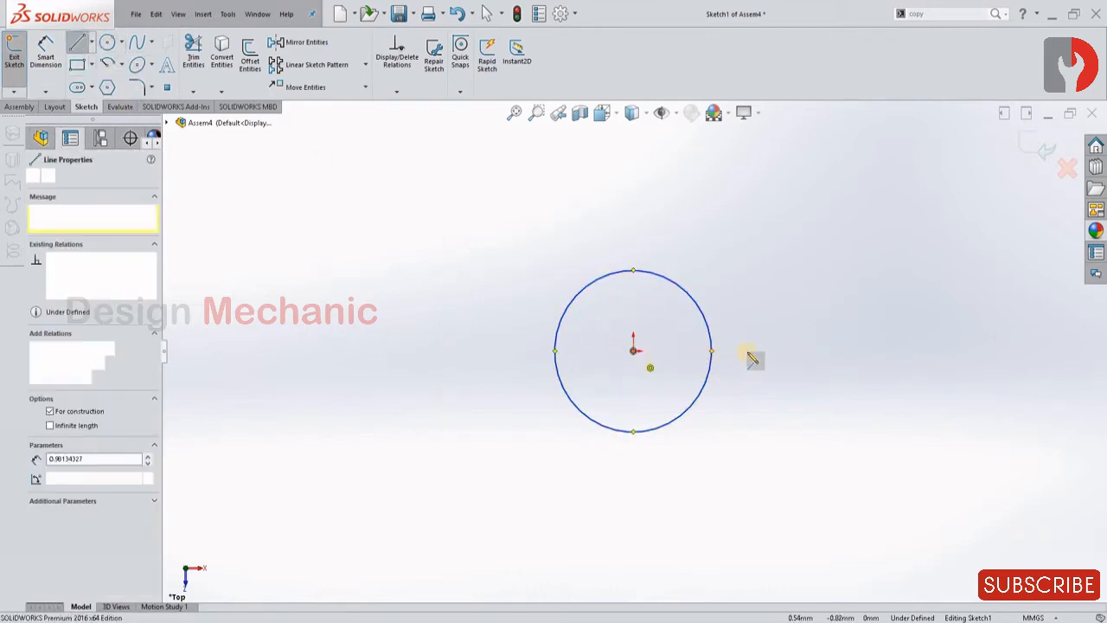
{"action": "left_click", "coordinate": [748, 350]}
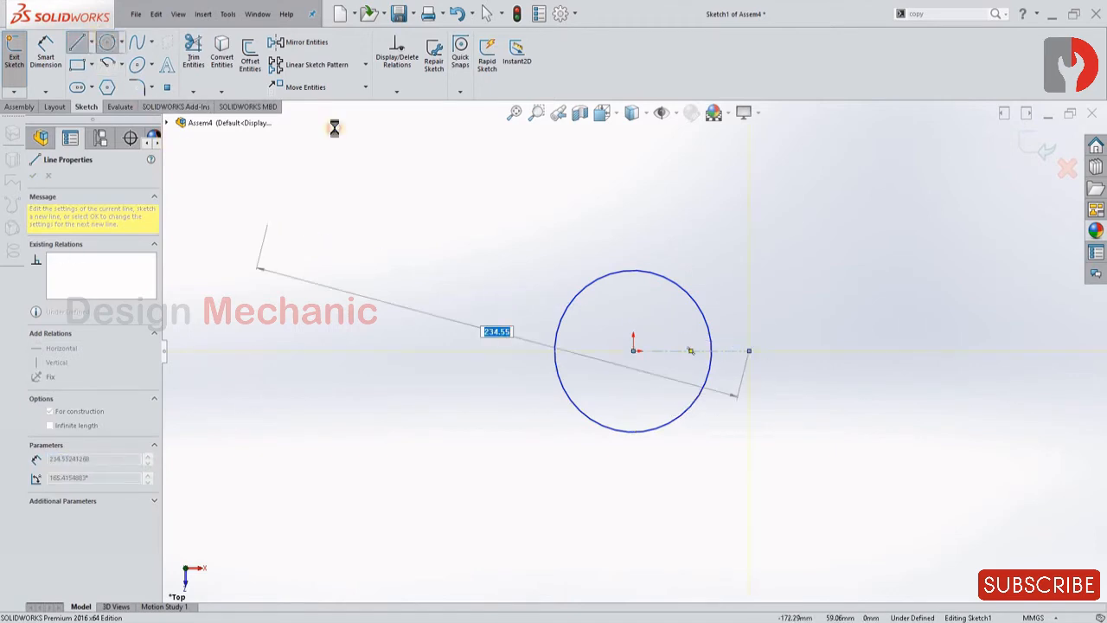
{"action": "left_click", "coordinate": [748, 350]}
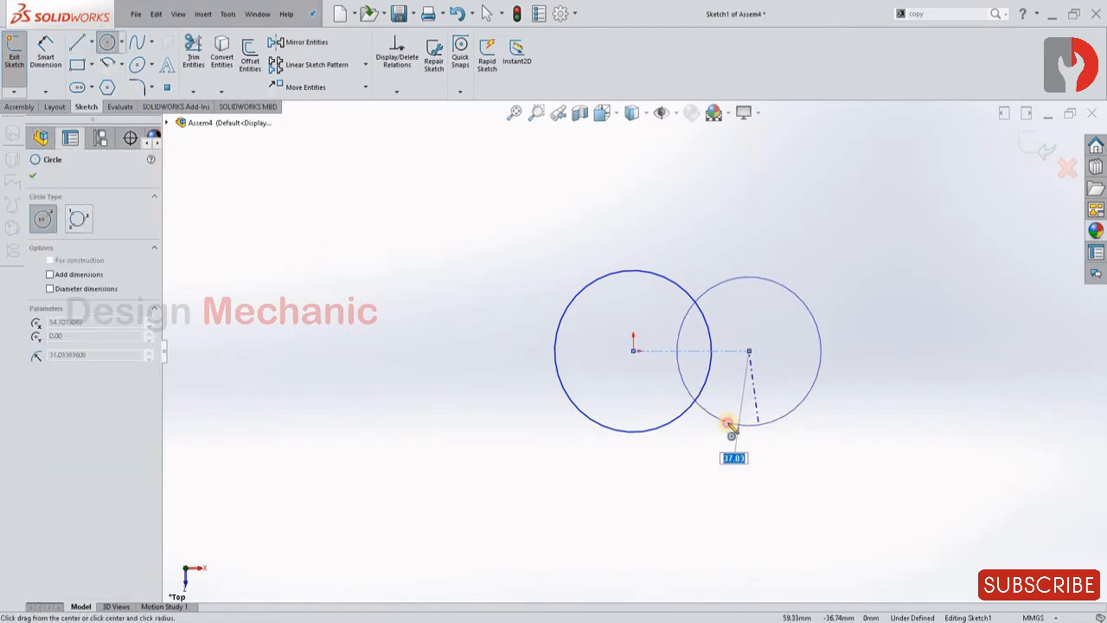
{"action": "left_click", "coordinate": [731, 435]}
Step: Dimension the diameter of the circle at the centerline's outer end as 15 mm
{"action": "left_click", "coordinate": [107, 42]}
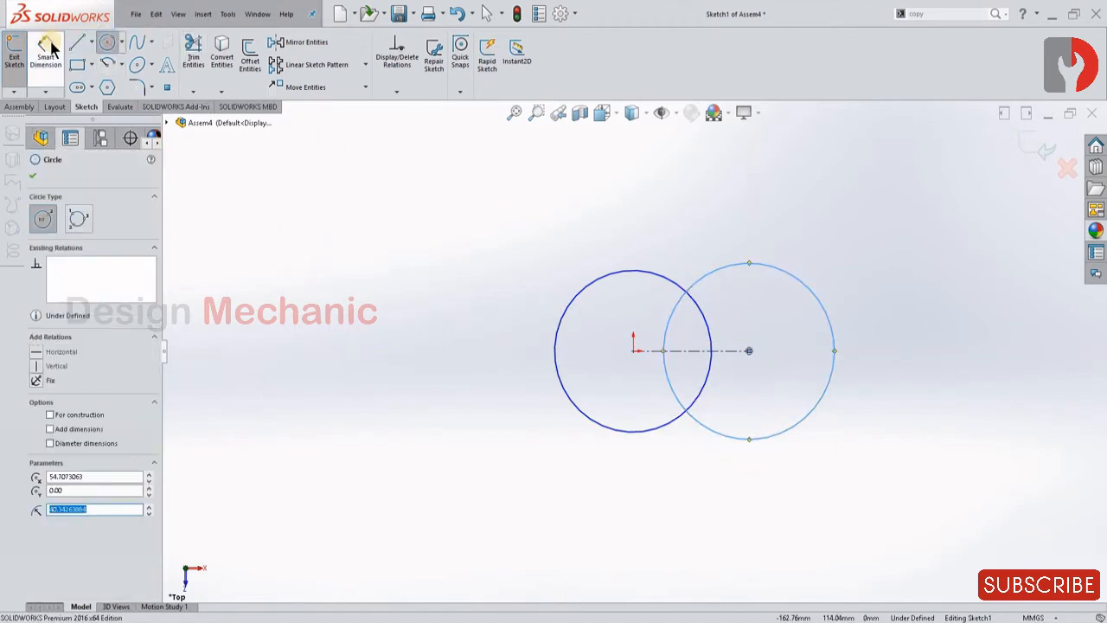
{"action": "left_click", "coordinate": [795, 271]}
{"action": "left_click", "coordinate": [816, 207]}
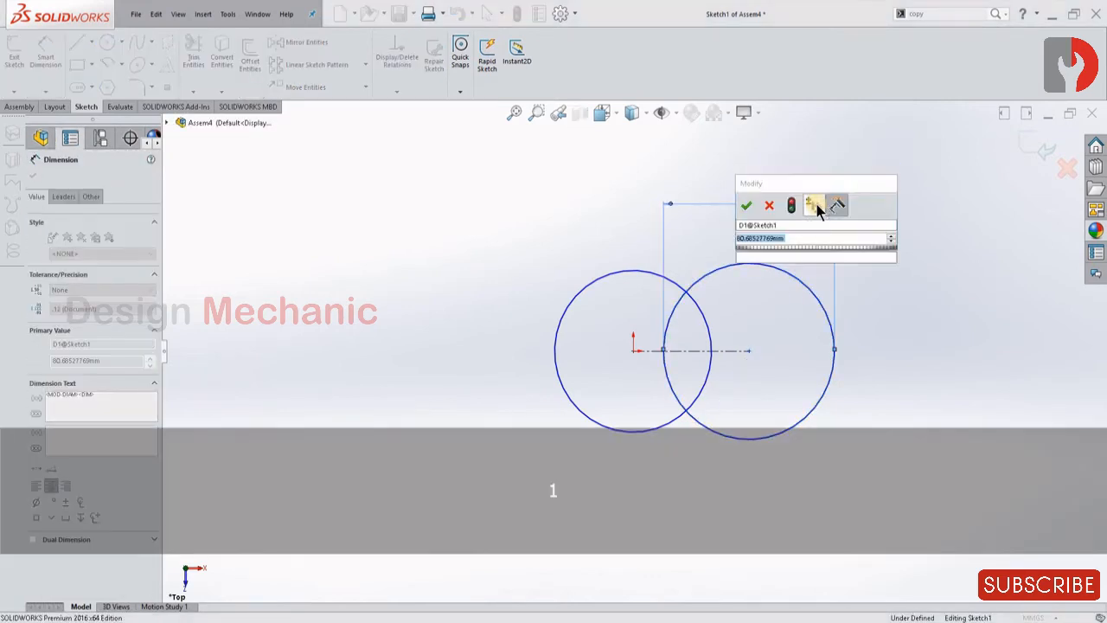
{"action": "type", "text": "15"}
{"action": "key", "text": "Return"}
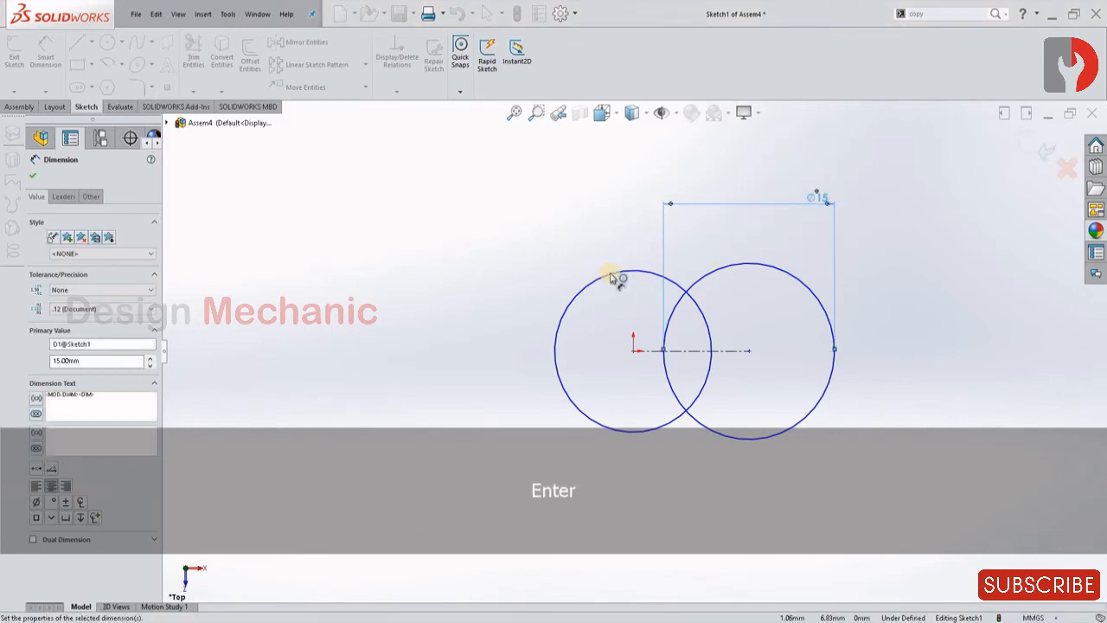
Step: Dimension the diameter of the circle centered on the origin as 180 mm
{"action": "left_click", "coordinate": [616, 273]}
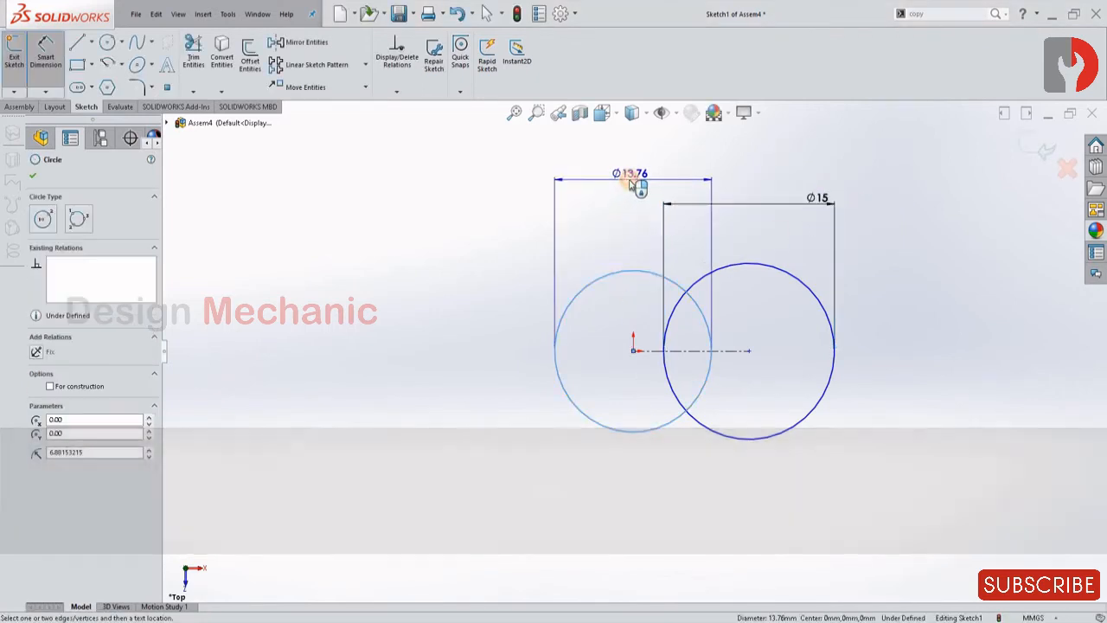
{"action": "left_click", "coordinate": [631, 185]}
{"action": "type", "text": "180"}
{"action": "key", "text": "Return"}
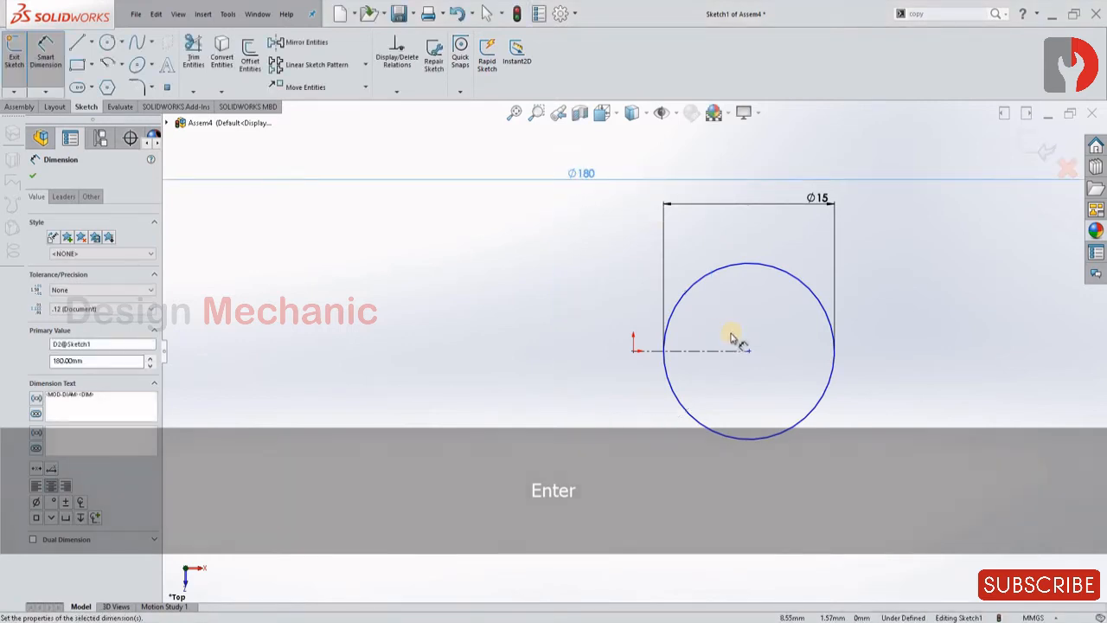
Step: Set the diameter of the circle at the centerline's outer end to 150 mm
{"action": "key", "text": "f"}
{"action": "scroll", "coordinate": [683, 346], "scroll_direction": "down", "scroll_amount": 2}
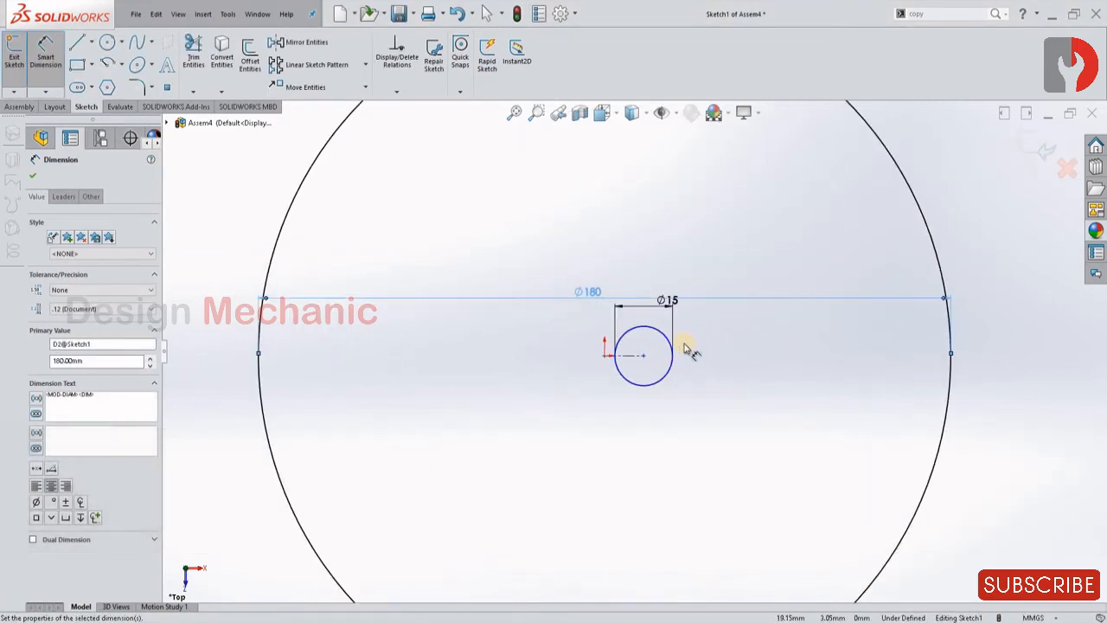
{"action": "scroll", "coordinate": [683, 348], "scroll_direction": "down", "scroll_amount": 1}
{"action": "double_click", "coordinate": [659, 309]}
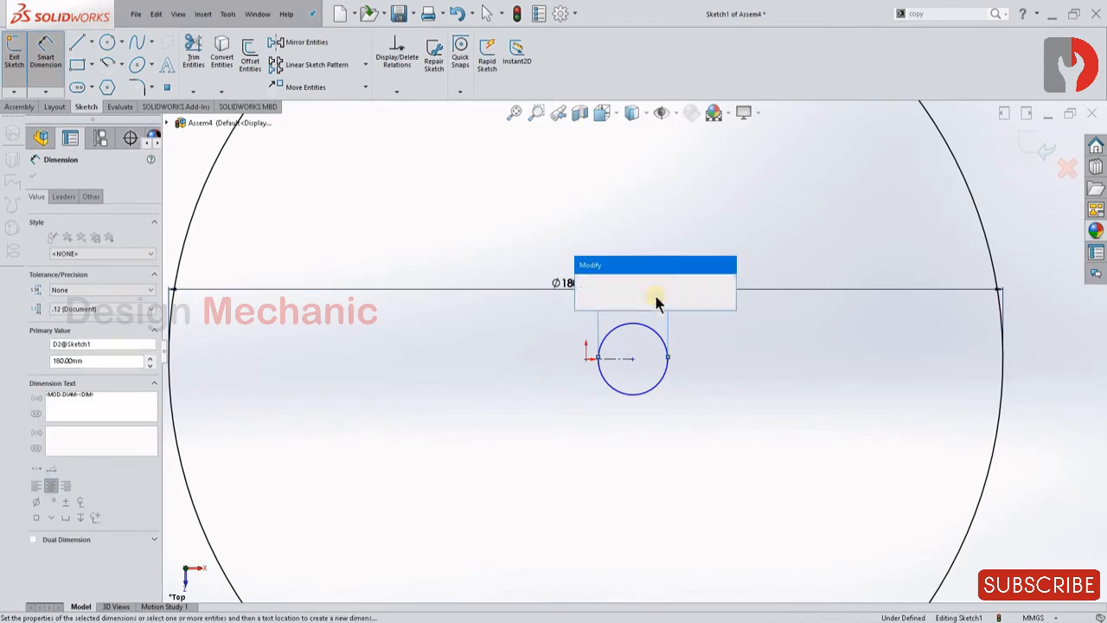
{"action": "type", "text": "1"}
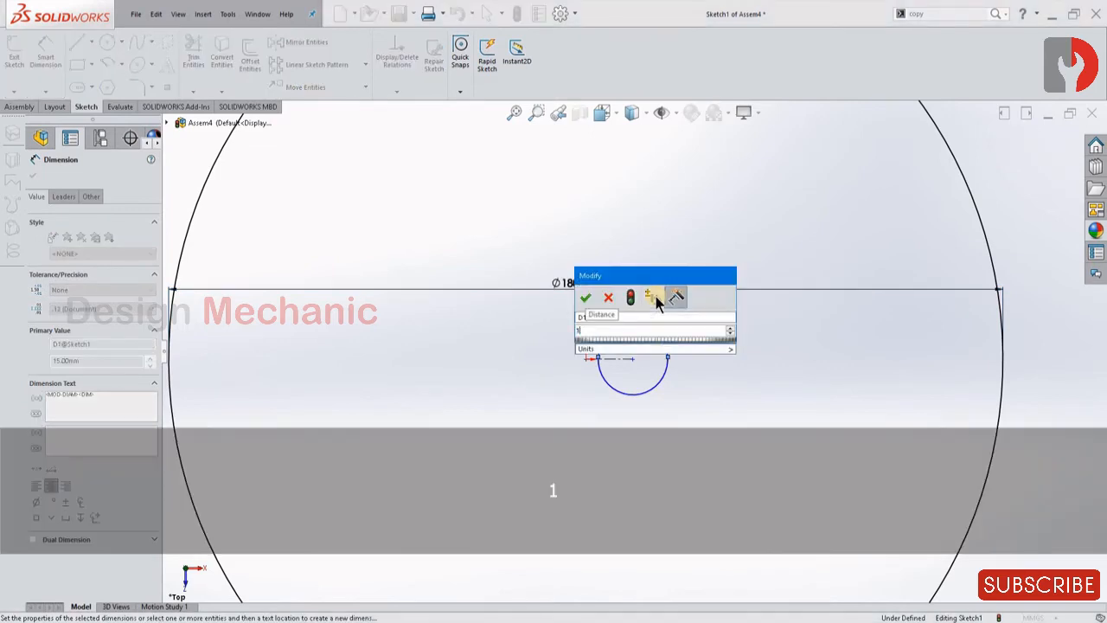
{"action": "type", "text": "50"}
{"action": "key", "text": "Return"}
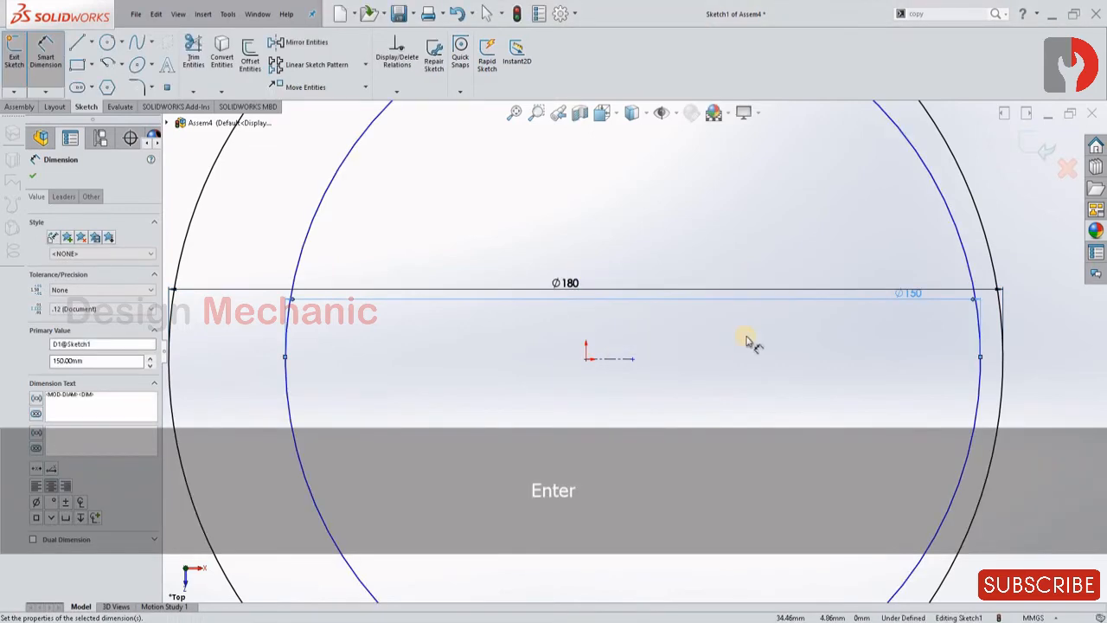
Step: Dimension the centerline between the two circle centers with a length of 100 mm
{"action": "scroll", "coordinate": [748, 372], "scroll_direction": "up", "scroll_amount": 2}
{"action": "scroll", "coordinate": [750, 383], "scroll_direction": "up", "scroll_amount": 1}
{"action": "scroll", "coordinate": [654, 360], "scroll_direction": "down", "scroll_amount": 3}
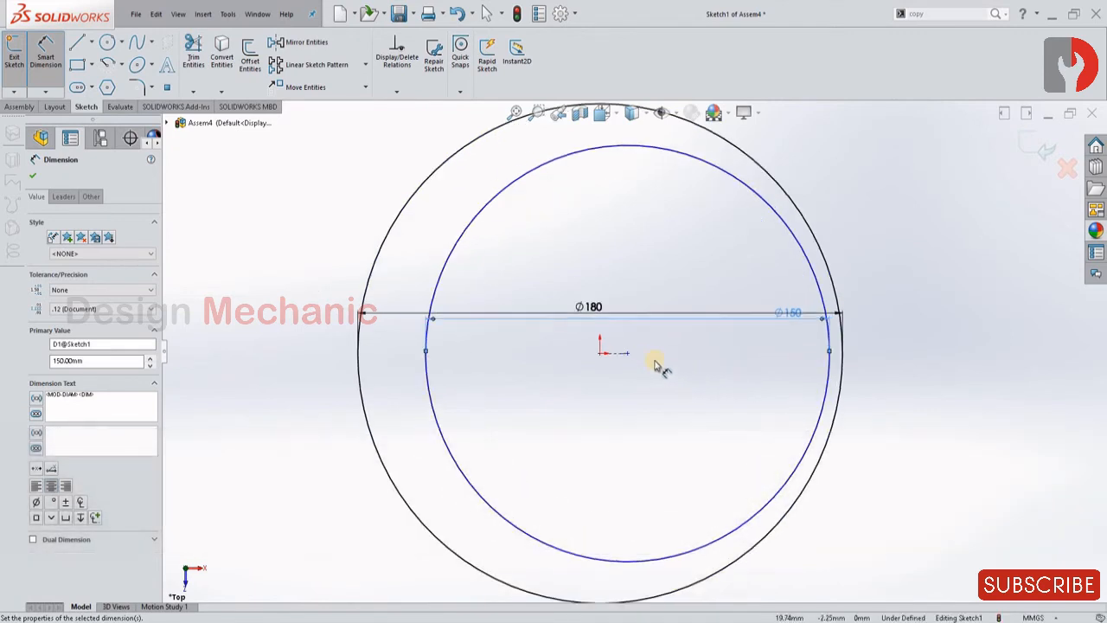
{"action": "left_click", "coordinate": [598, 349]}
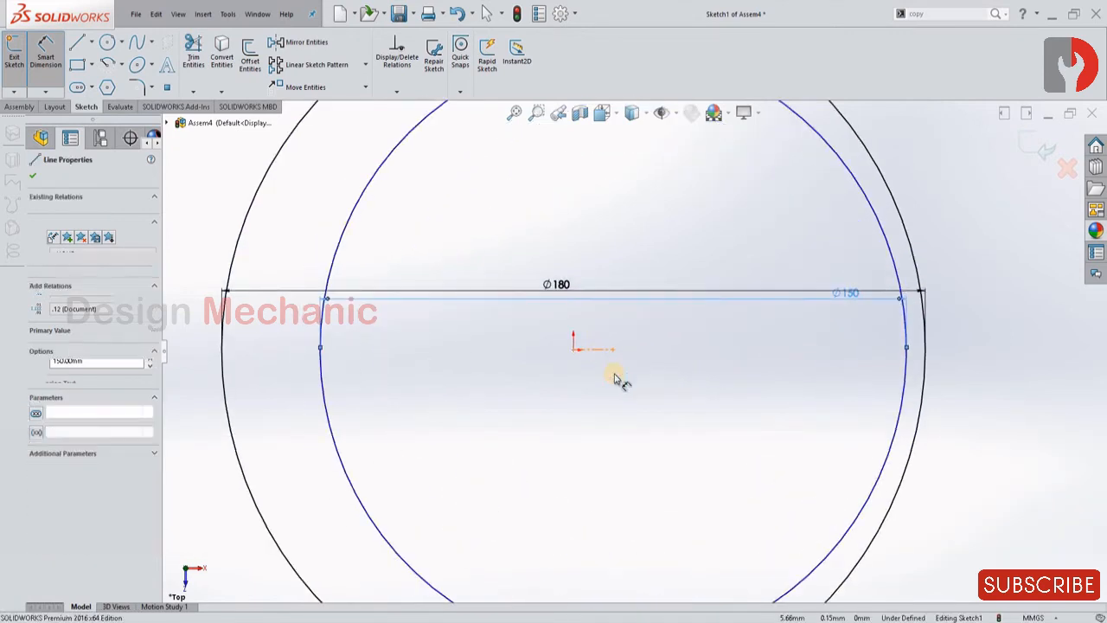
{"action": "scroll", "coordinate": [620, 372], "scroll_direction": "up", "scroll_amount": 2}
{"action": "left_click", "coordinate": [616, 491]}
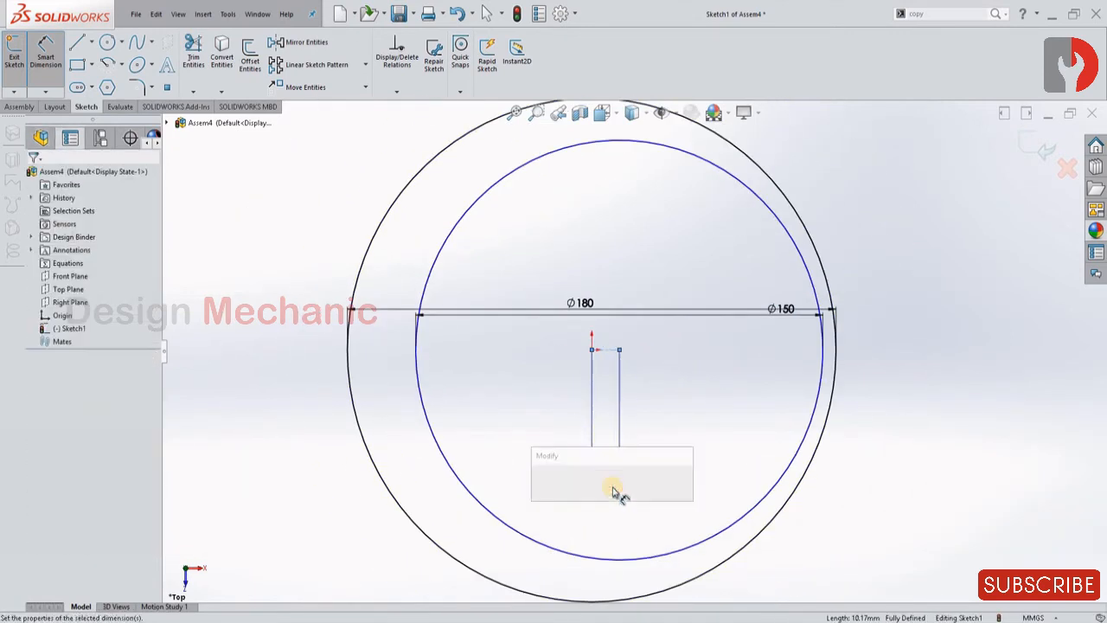
{"action": "type", "text": "100.00mm"}
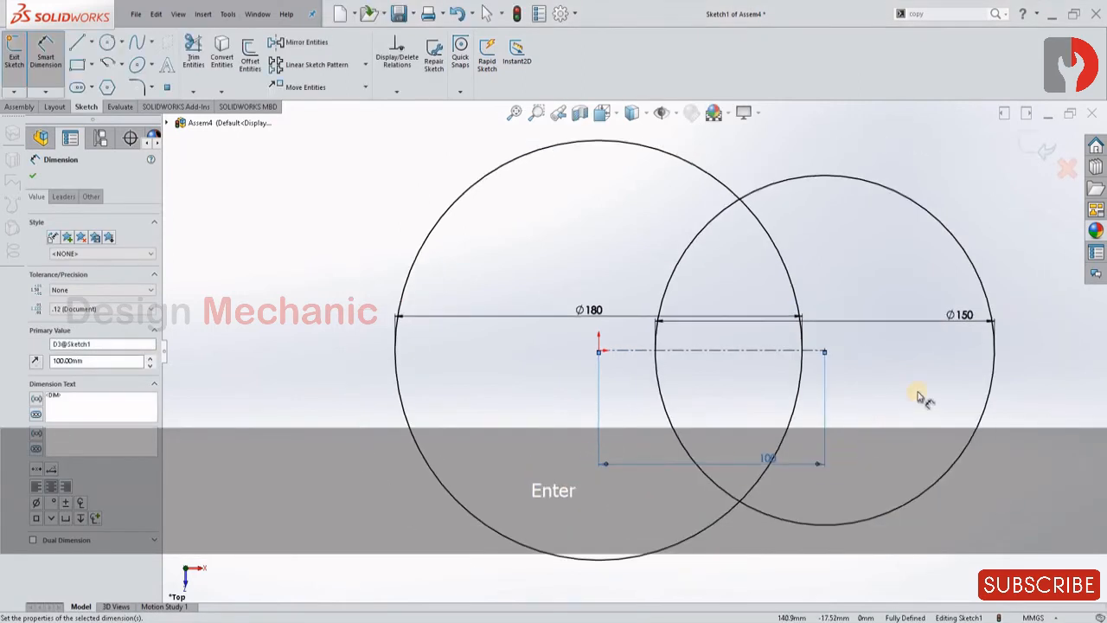
{"action": "scroll", "coordinate": [912, 389], "scroll_direction": "up", "scroll_amount": 2}
{"action": "scroll", "coordinate": [930, 382], "scroll_direction": "down", "scroll_amount": 2}
{"action": "left_click", "coordinate": [902, 338]}
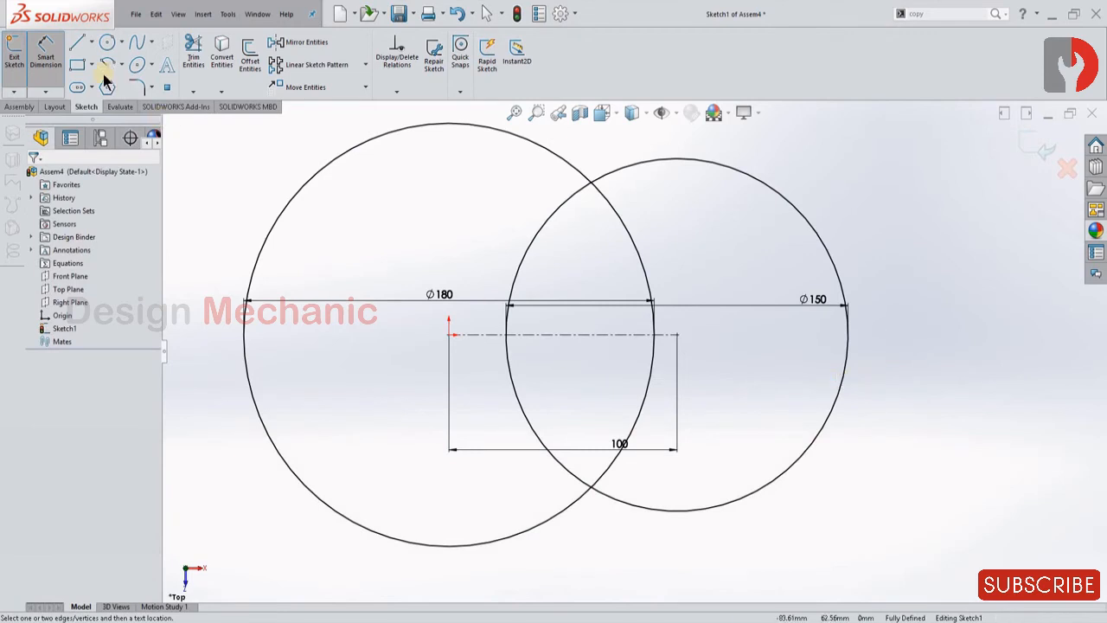
Step: Draw a line about 99 mm long from the upper part of the 180 mm circle to the top of the 150 mm circle
{"action": "left_click", "coordinate": [78, 45]}
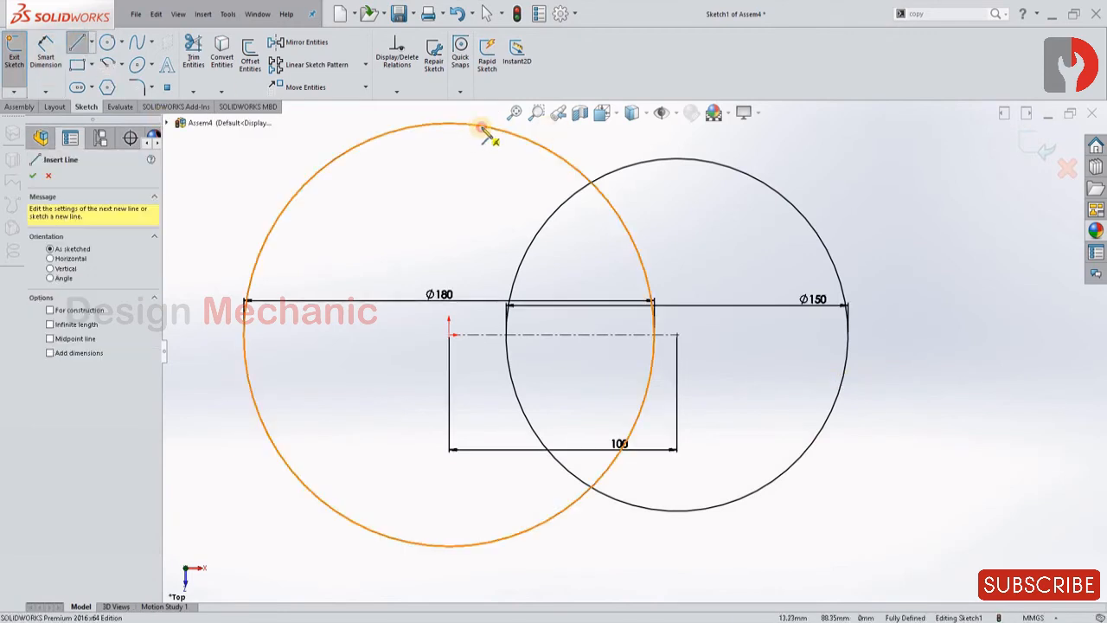
{"action": "left_click", "coordinate": [481, 128]}
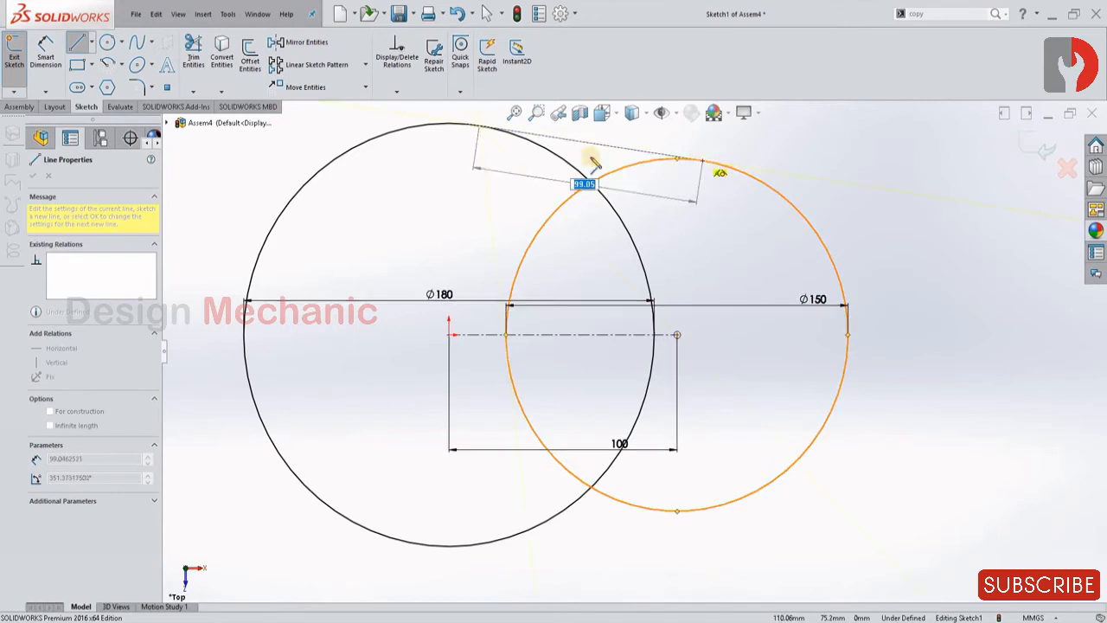
{"action": "left_click", "coordinate": [701, 162]}
{"action": "key", "text": "Escape"}
Step: Add a Tangent relation between the upper connecting line and the 180 mm circle
{"action": "left_click", "coordinate": [596, 149]}
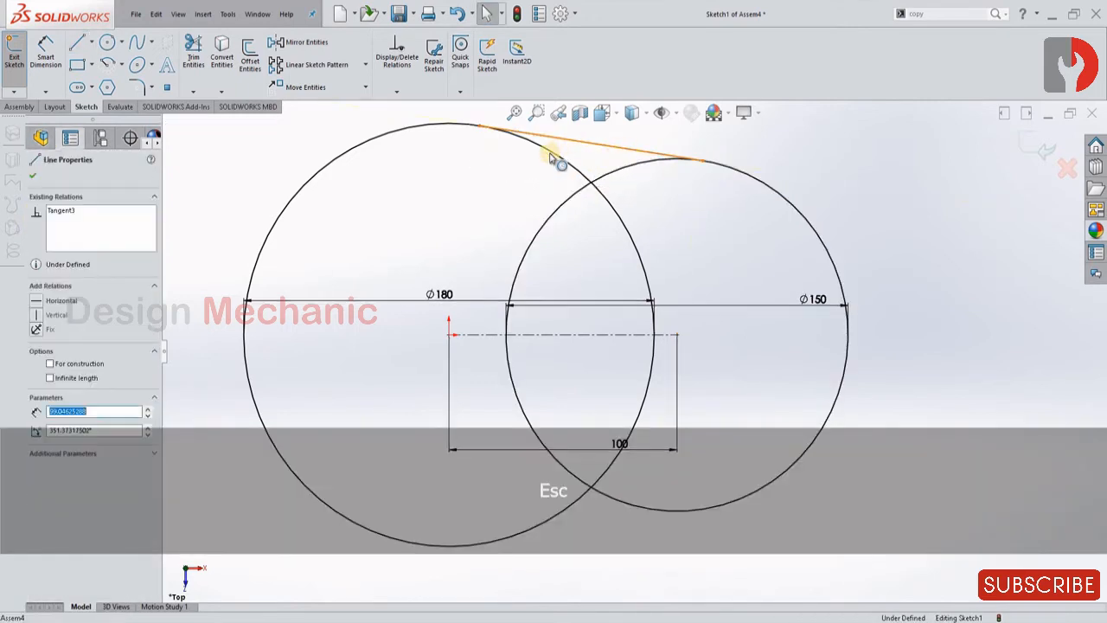
{"action": "left_click", "coordinate": [531, 152], "text": "ctrl"}
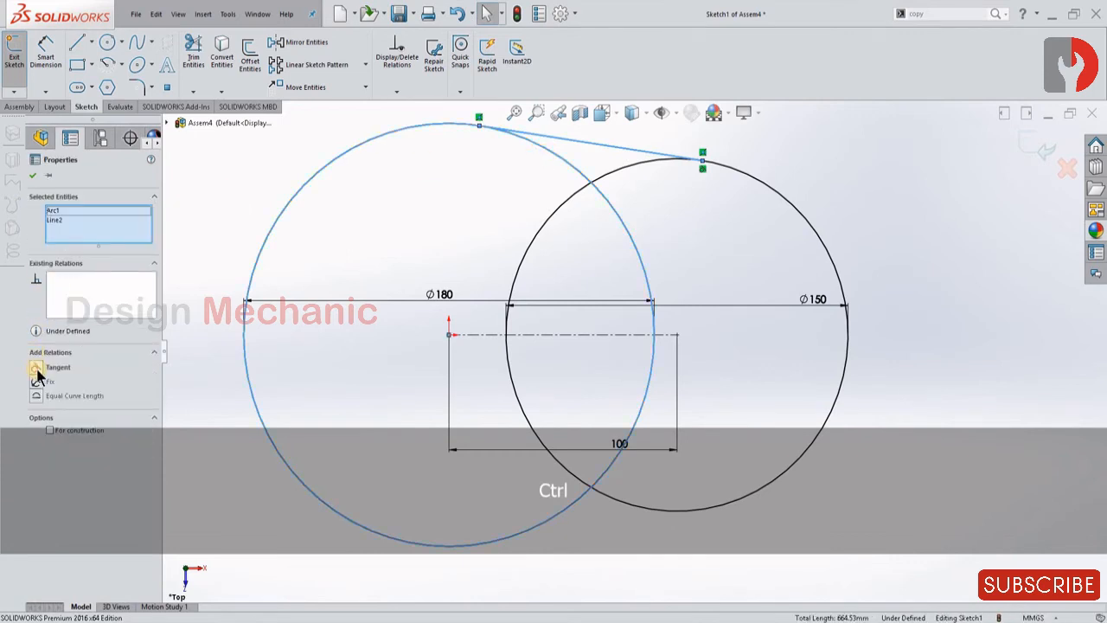
{"action": "left_click", "coordinate": [37, 369]}
{"action": "left_click", "coordinate": [932, 270]}
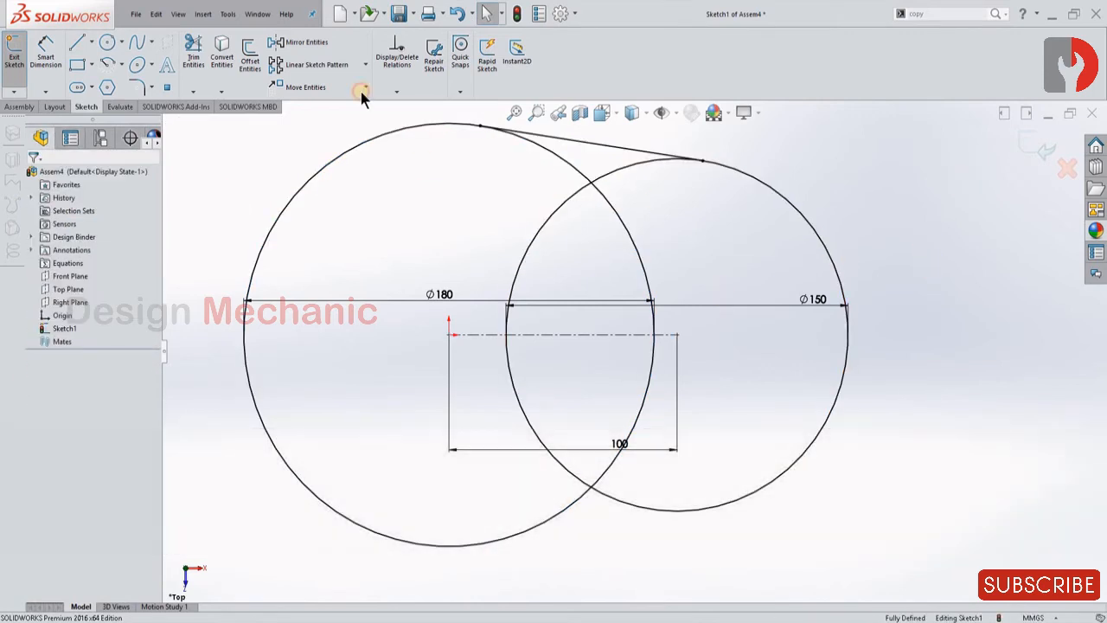
Step: Mirror the upper tangent line about the horizontal centerline to connect the undersides of the circles
{"action": "left_click", "coordinate": [294, 42]}
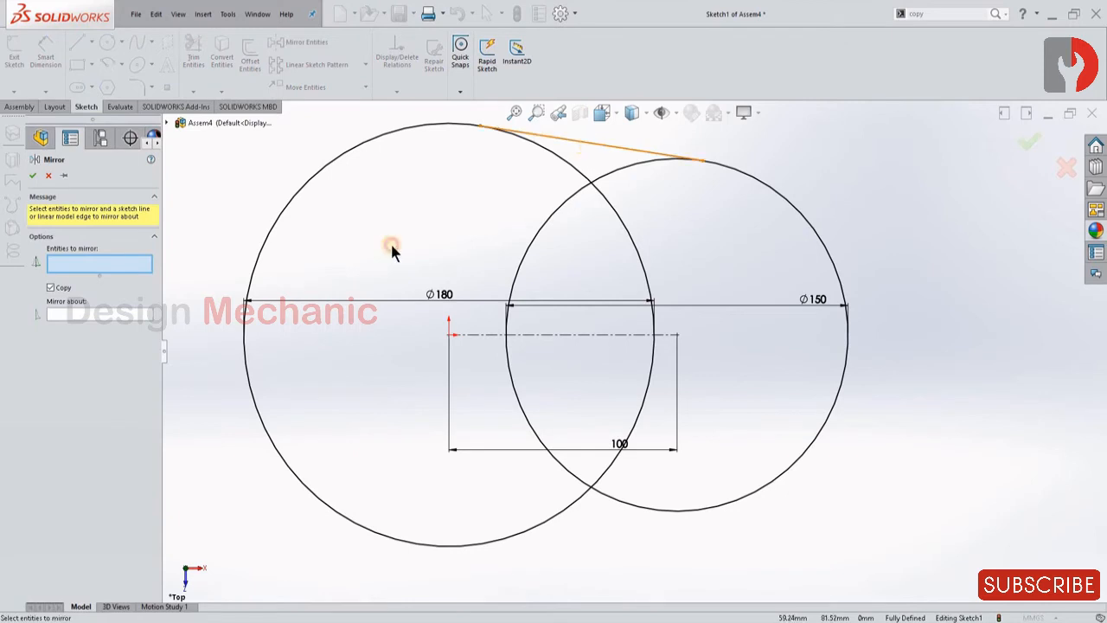
{"action": "left_click", "coordinate": [76, 316]}
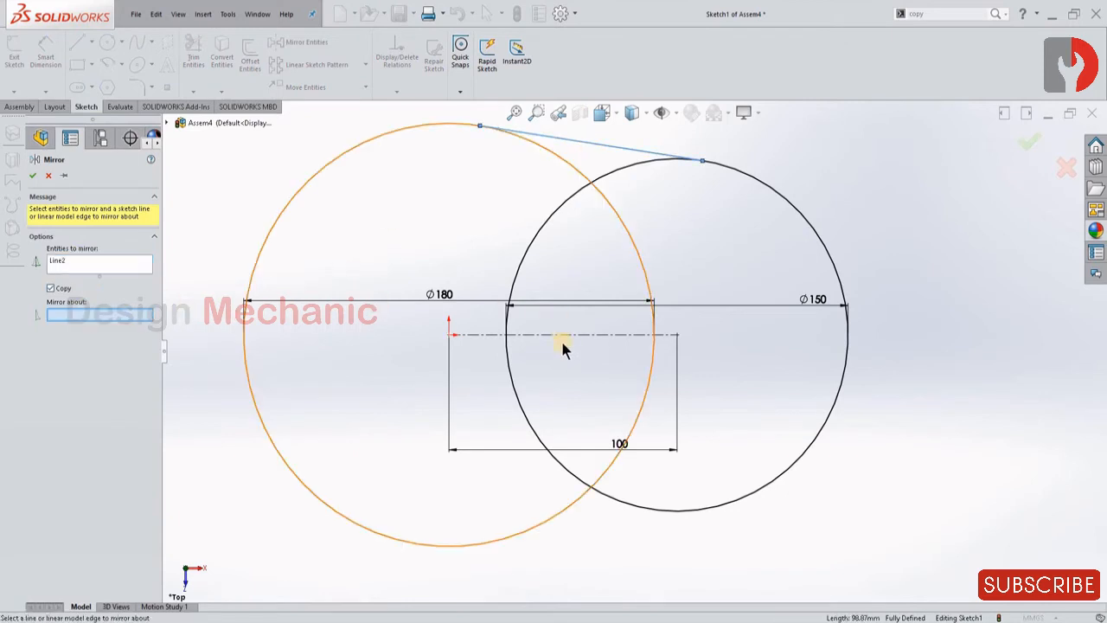
{"action": "left_click", "coordinate": [572, 336]}
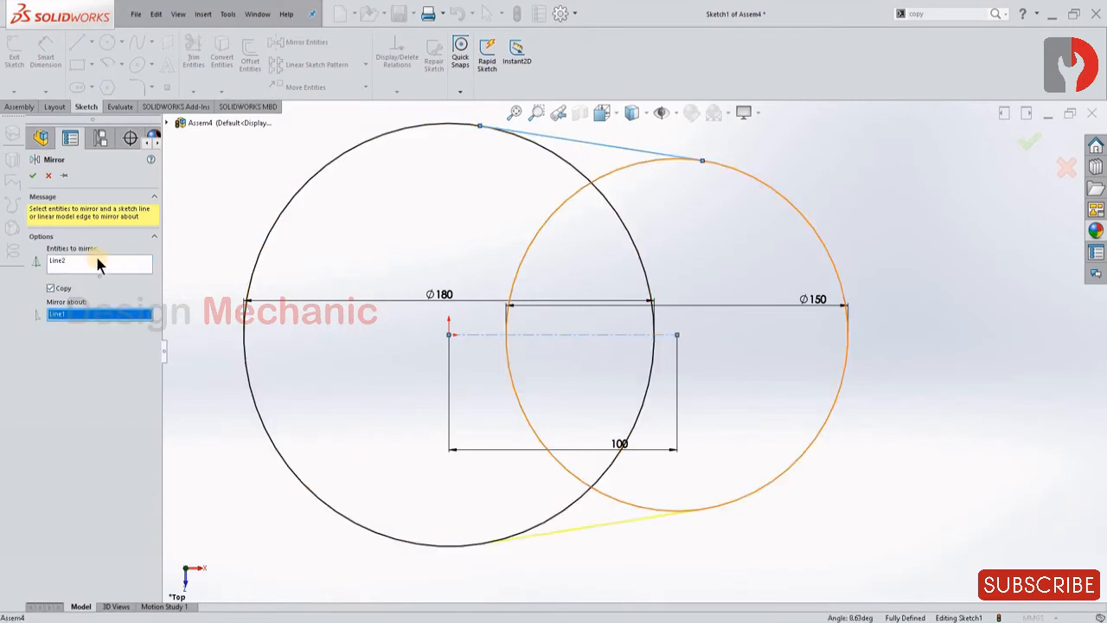
{"action": "left_click", "coordinate": [33, 177]}
Step: Power trim the inner arcs of both circles to leave one closed belt-shaped outline, and exit the sketch
{"action": "left_click", "coordinate": [193, 52]}
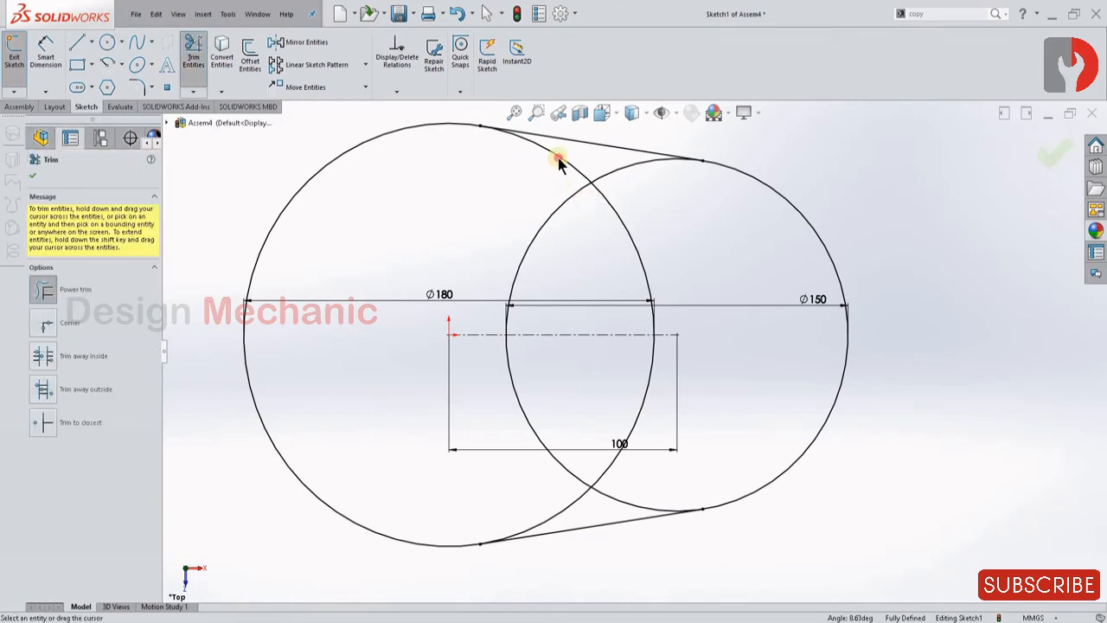
{"action": "mouse_move", "coordinate": [558, 164]}
{"action": "left_mouse_down"}
{"action": "mouse_move", "coordinate": [617, 195]}
{"action": "mouse_move", "coordinate": [525, 214]}
{"action": "left_mouse_up"}
{"action": "left_click_drag", "start_coordinate": [561, 378], "coordinate": [561, 378]}
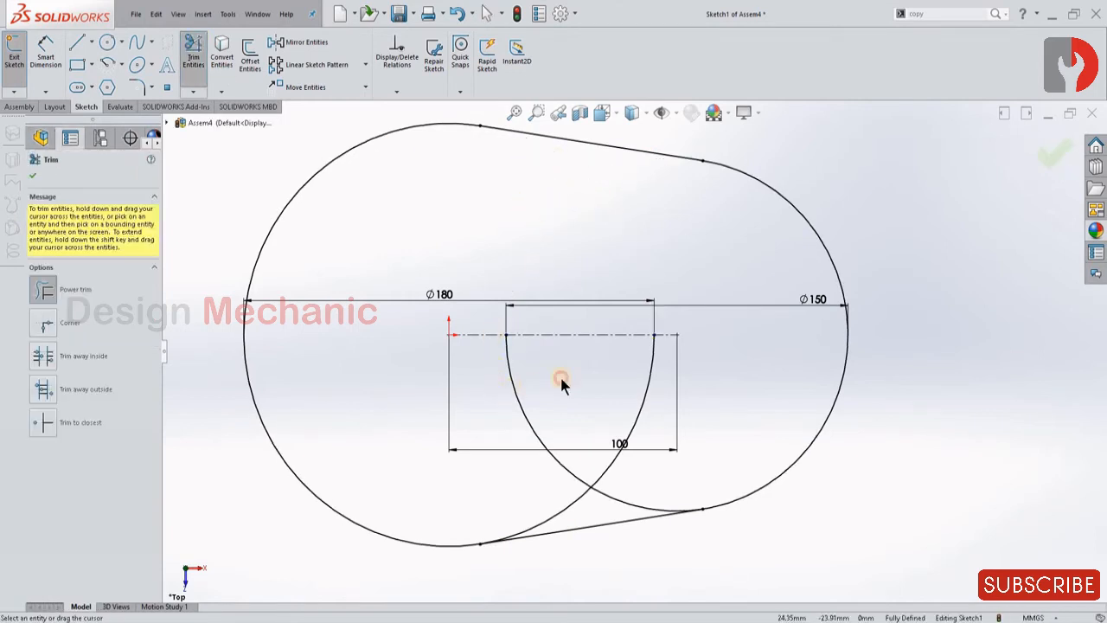
{"action": "mouse_move", "coordinate": [571, 502]}
{"action": "left_mouse_down"}
{"action": "mouse_move", "coordinate": [634, 496]}
{"action": "mouse_move", "coordinate": [632, 486]}
{"action": "left_mouse_up"}
{"action": "scroll", "coordinate": [631, 487], "scroll_direction": "up", "scroll_amount": 4}
{"action": "left_click", "coordinate": [1012, 167]}
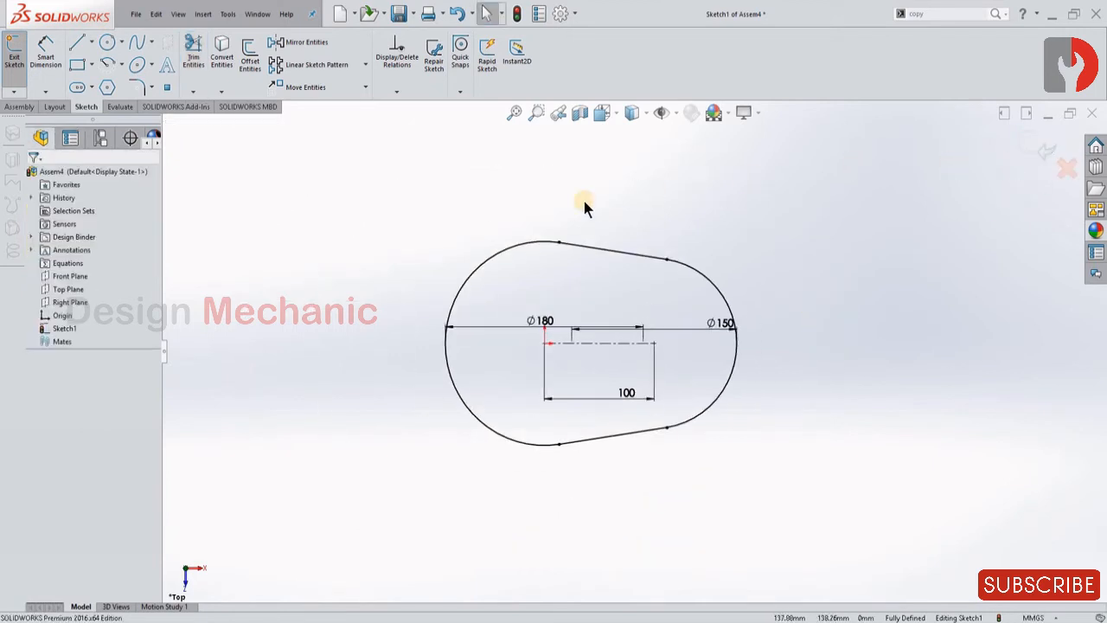
{"action": "left_click", "coordinate": [17, 107]}
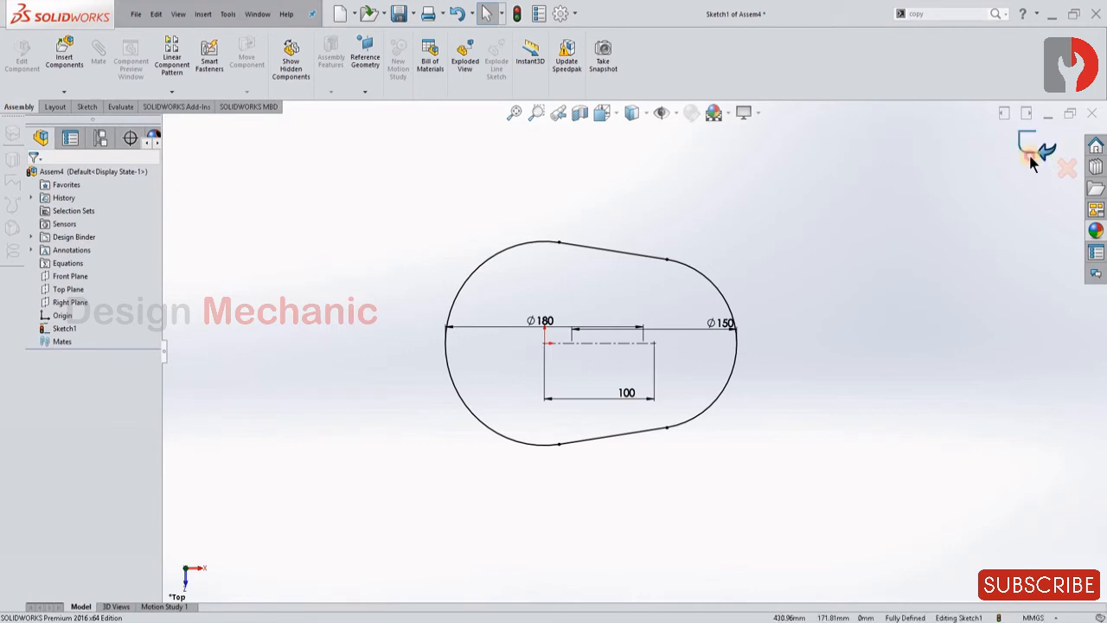
{"action": "left_click", "coordinate": [1029, 147]}
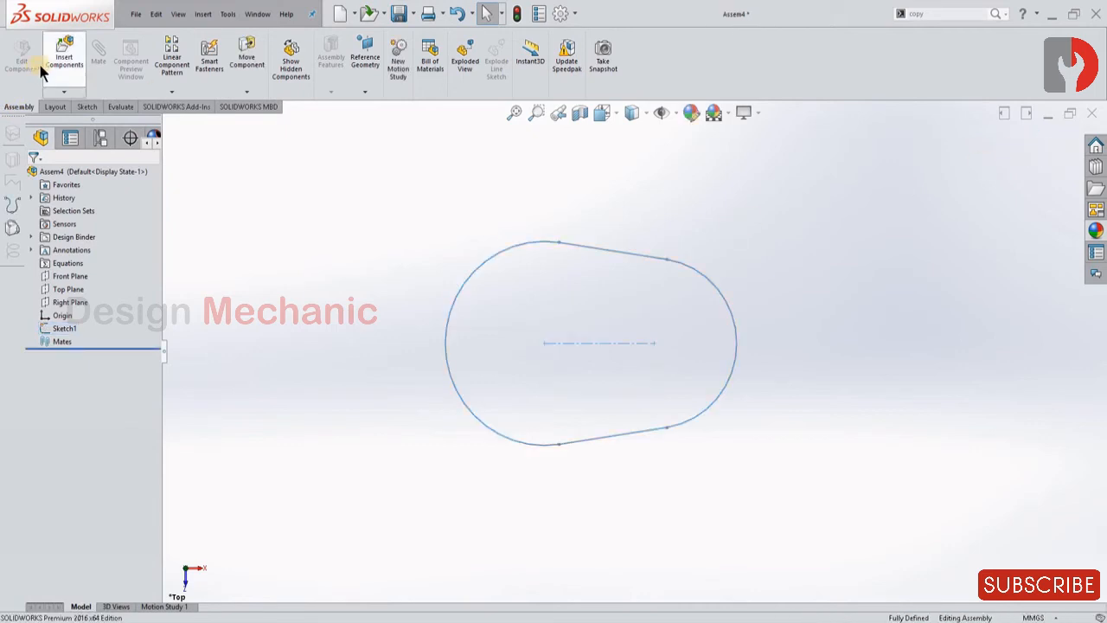
Step: Insert the beeds component into the assembly, placing it inside the sketched path, left of the centerline
{"action": "left_click", "coordinate": [63, 53]}
{"action": "left_click", "coordinate": [50, 307]}
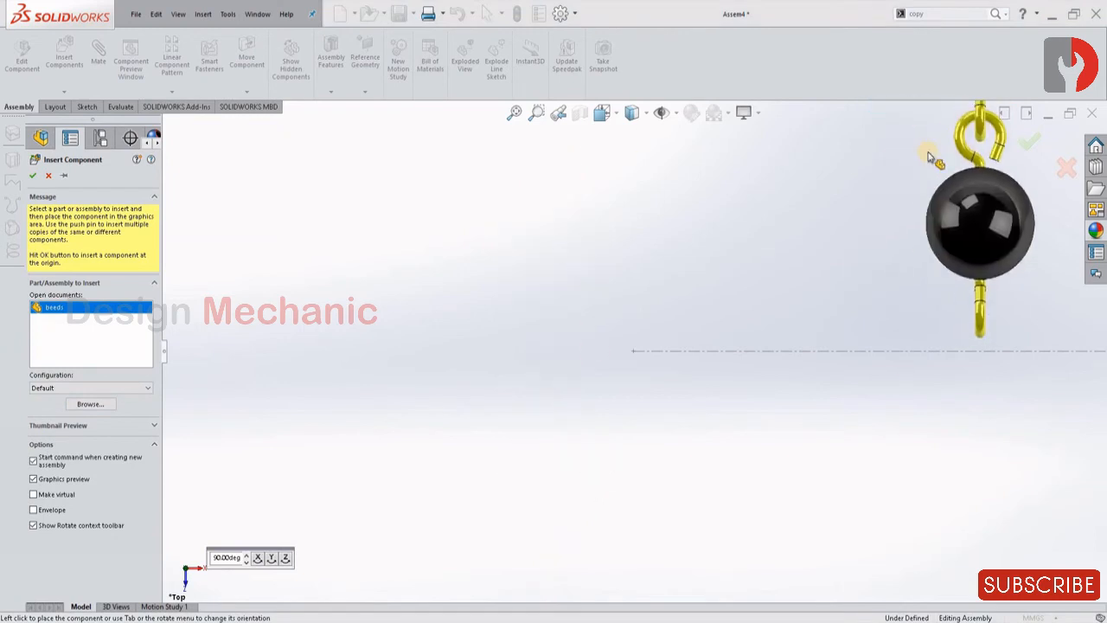
{"action": "left_click", "coordinate": [464, 346]}
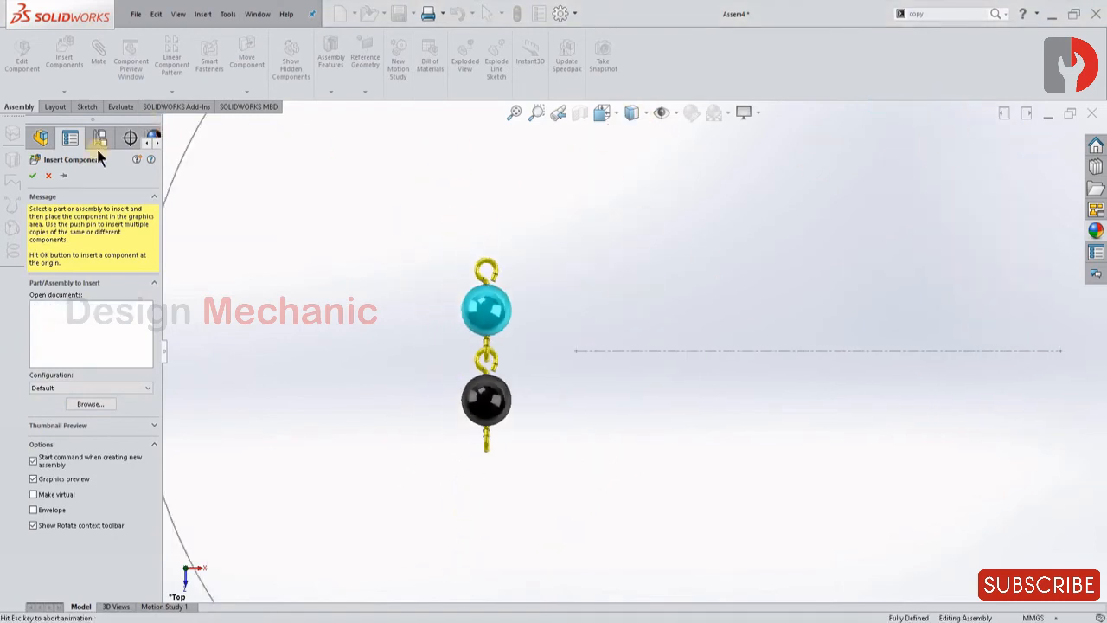
{"action": "left_click", "coordinate": [93, 52]}
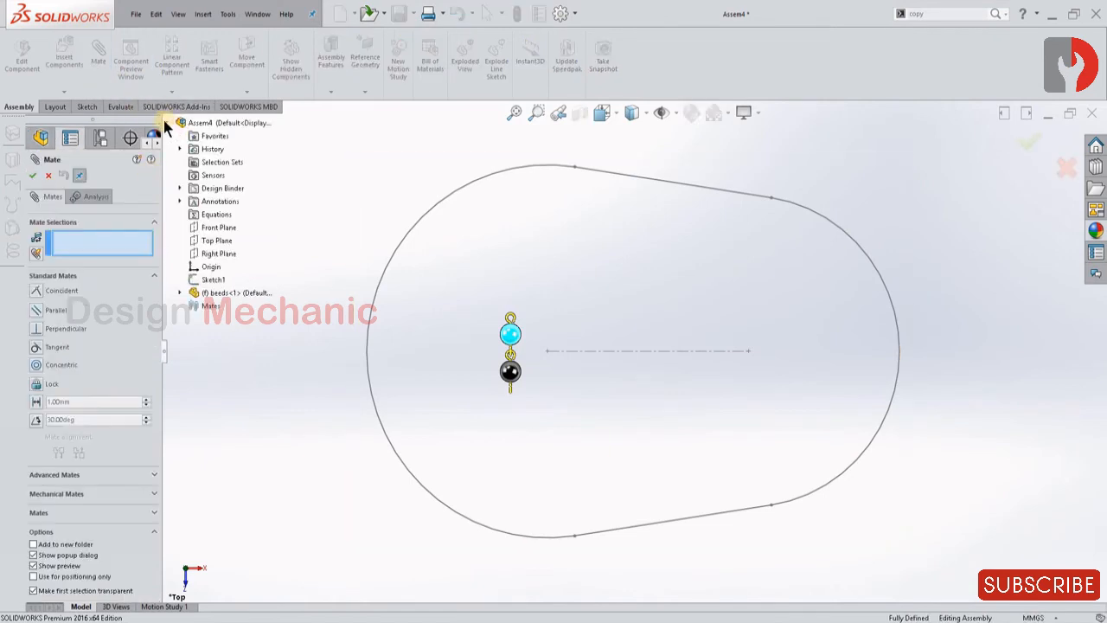
{"action": "left_click", "coordinate": [180, 292]}
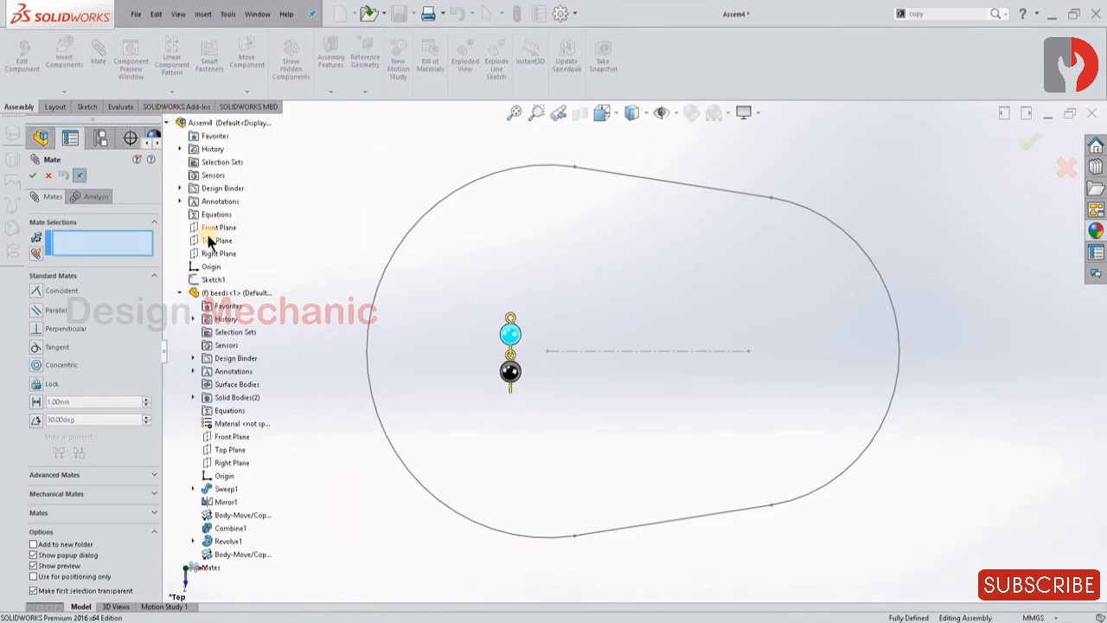
{"action": "left_click", "coordinate": [229, 449]}
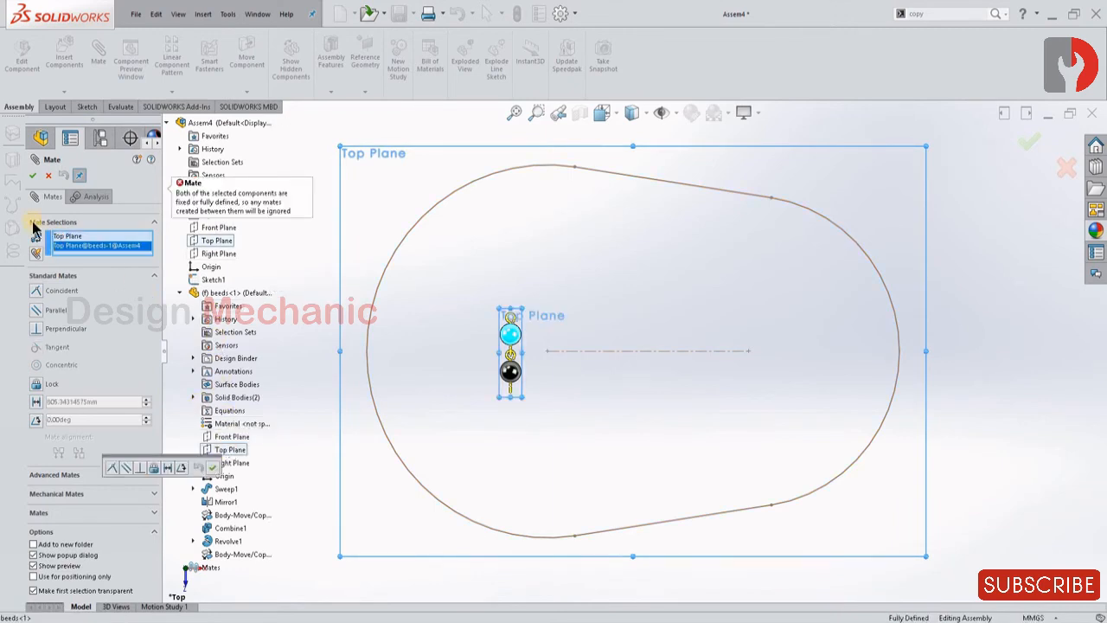
{"action": "left_click", "coordinate": [47, 176]}
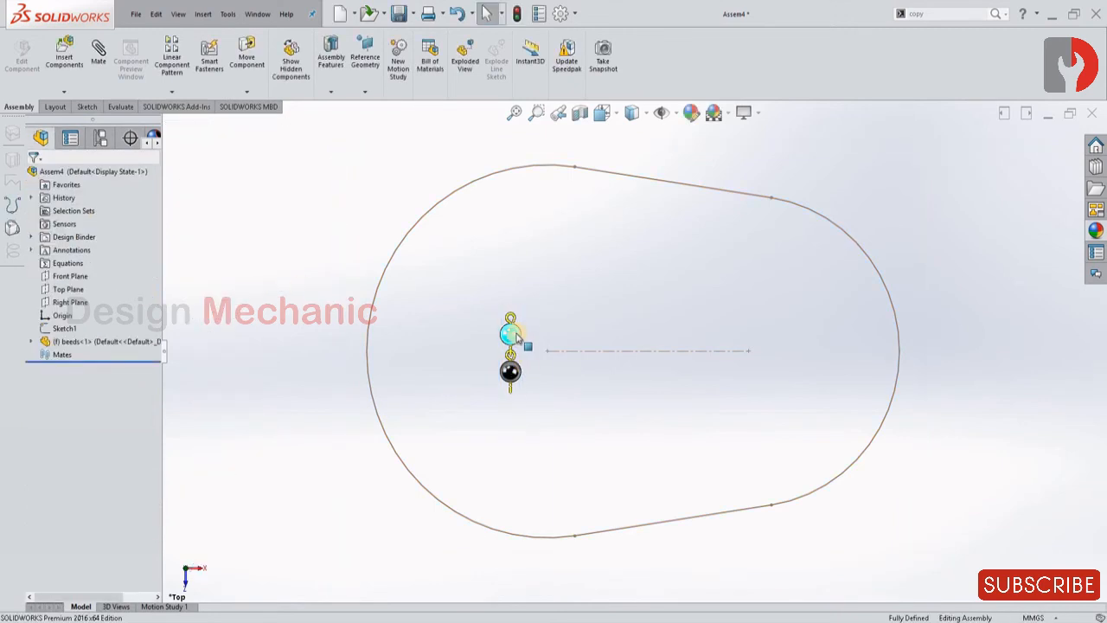
Step: Float the fixed beeds component so that it can be mated
{"action": "left_click", "coordinate": [515, 340]}
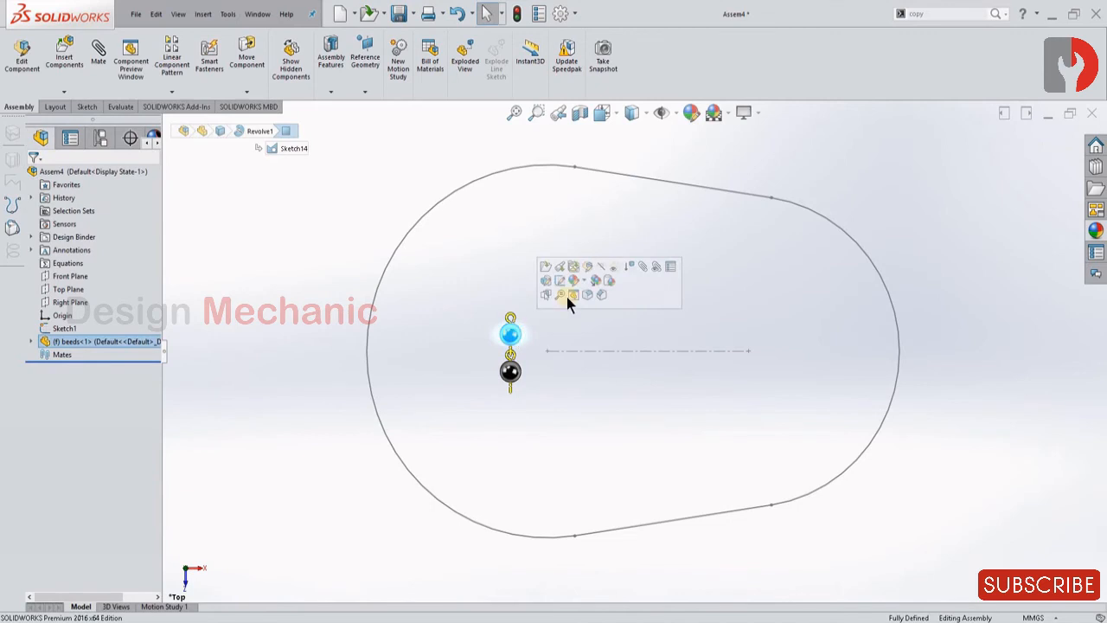
{"action": "right_click", "coordinate": [511, 340]}
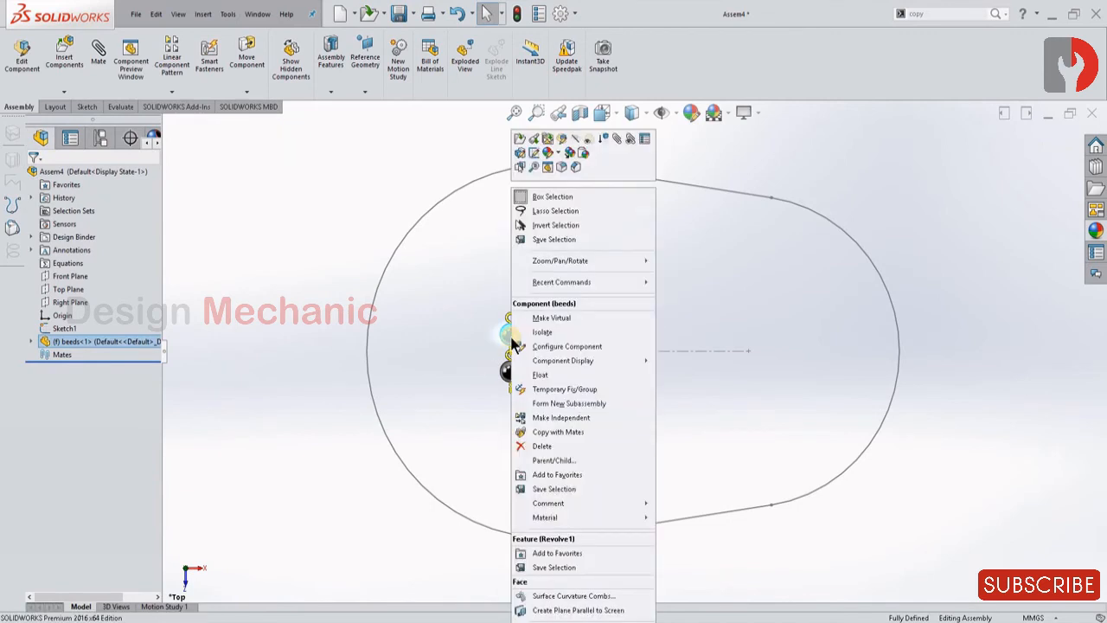
{"action": "left_click", "coordinate": [547, 374]}
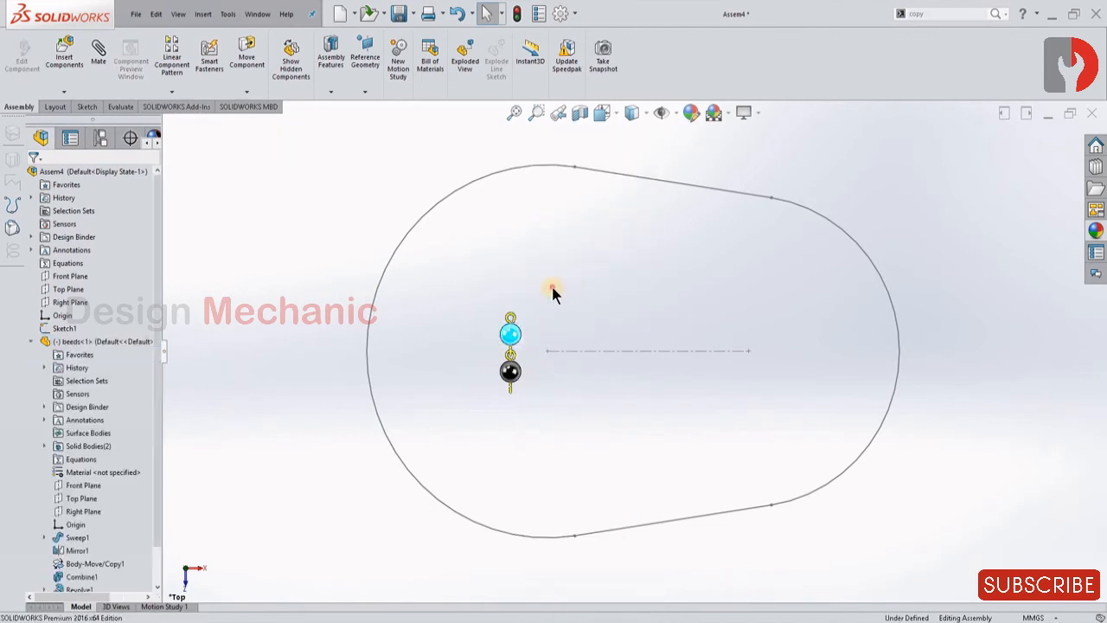
Step: Add a Coincident mate between the assembly's Top Plane and the Top Plane of the beeds component
{"action": "left_click", "coordinate": [99, 52]}
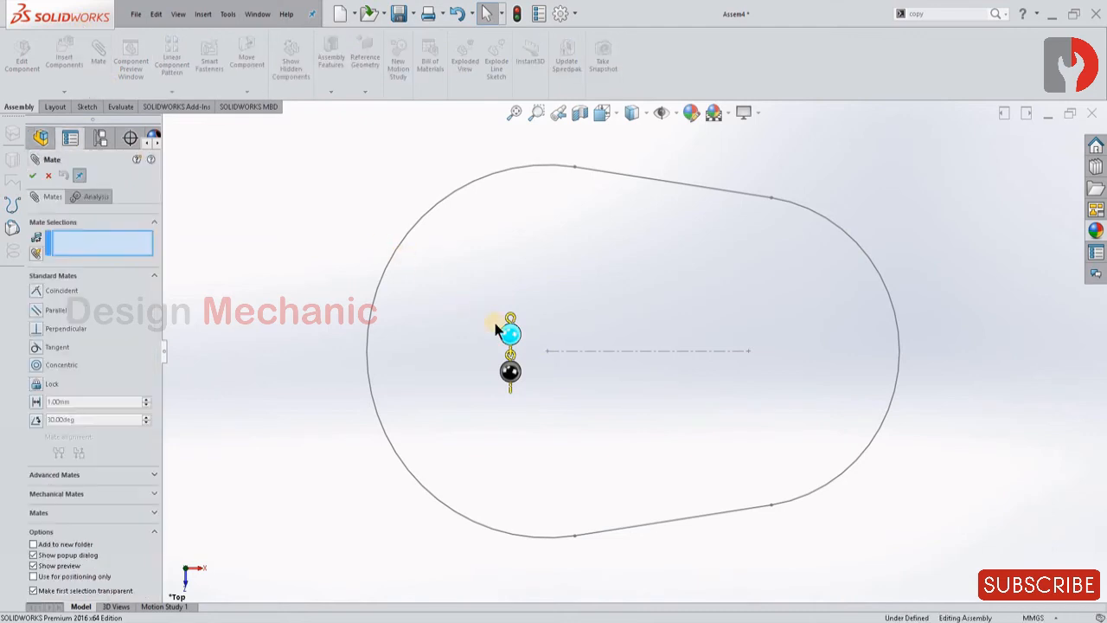
{"action": "left_click", "coordinate": [168, 122]}
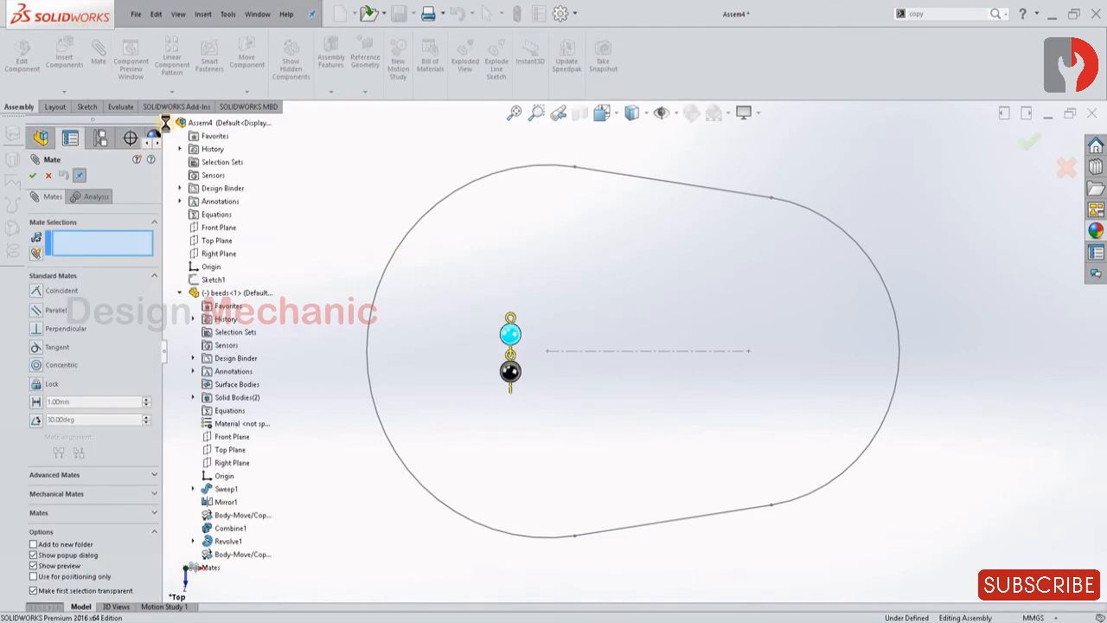
{"action": "left_click", "coordinate": [217, 240]}
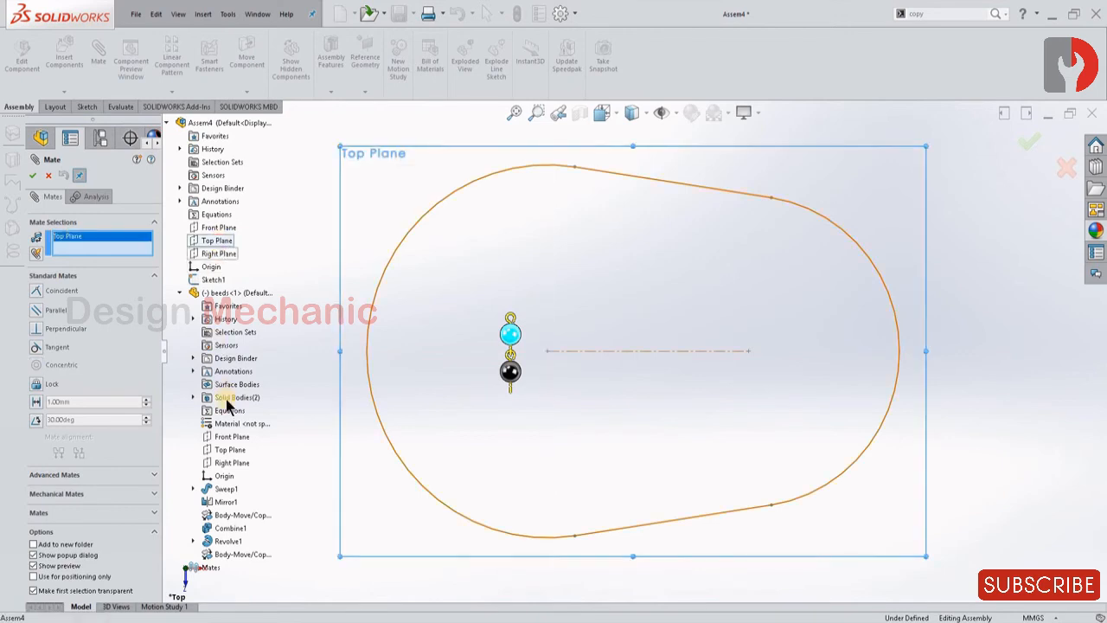
{"action": "left_click", "coordinate": [225, 451]}
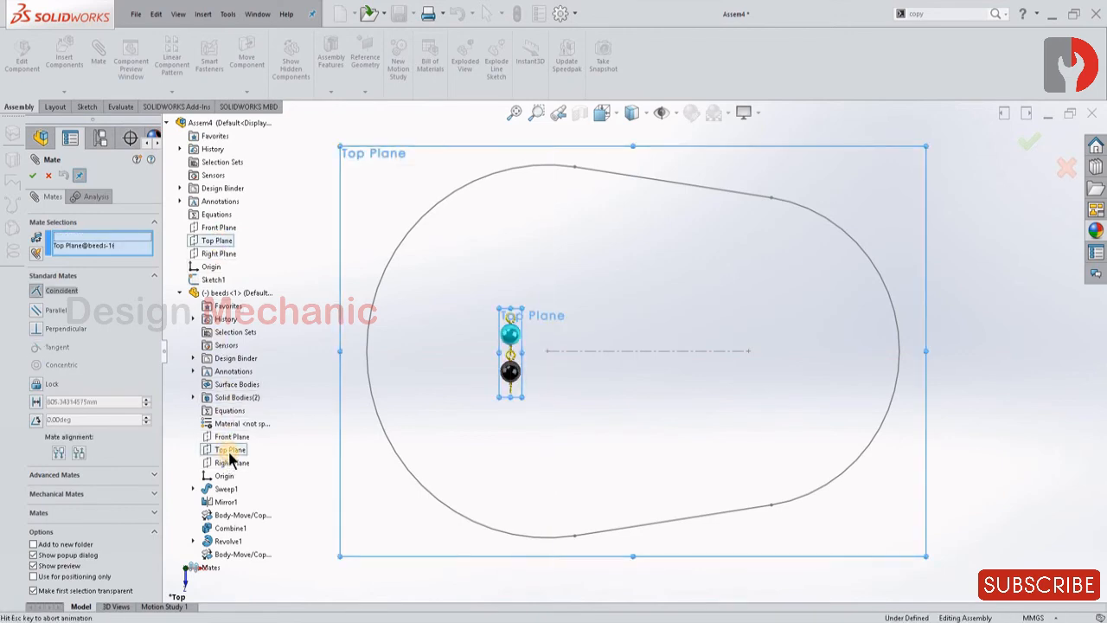
{"action": "left_click", "coordinate": [34, 175]}
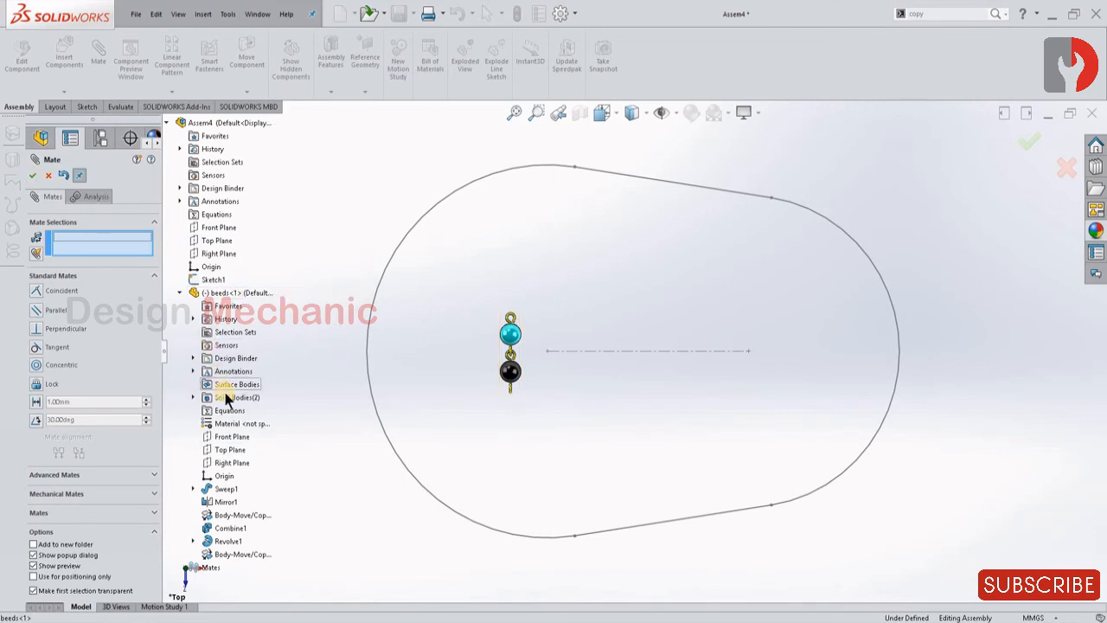
Step: Mate the Right Plane of the beeds component coincident with the path's upper tangent line, and slide the component along that line
{"action": "left_click", "coordinate": [223, 465]}
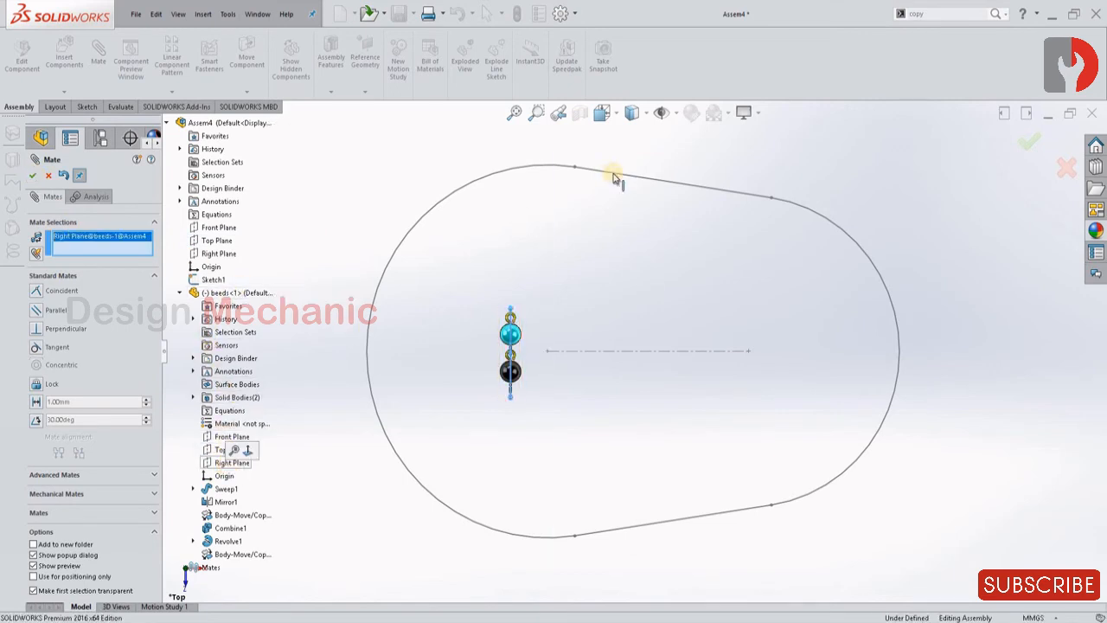
{"action": "left_click", "coordinate": [578, 167]}
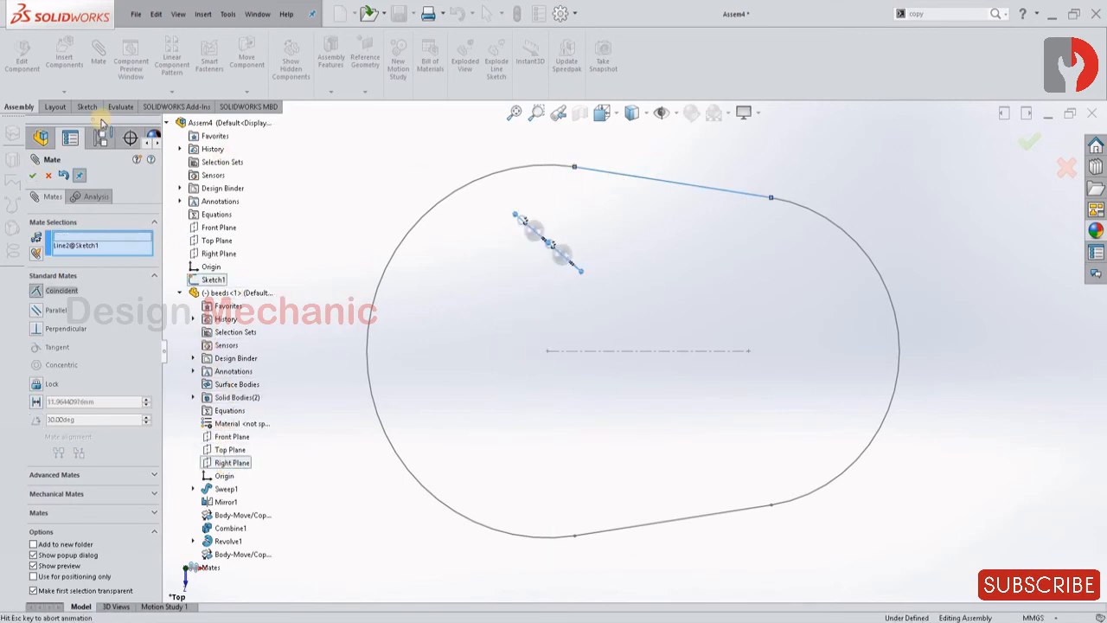
{"action": "left_click", "coordinate": [31, 173]}
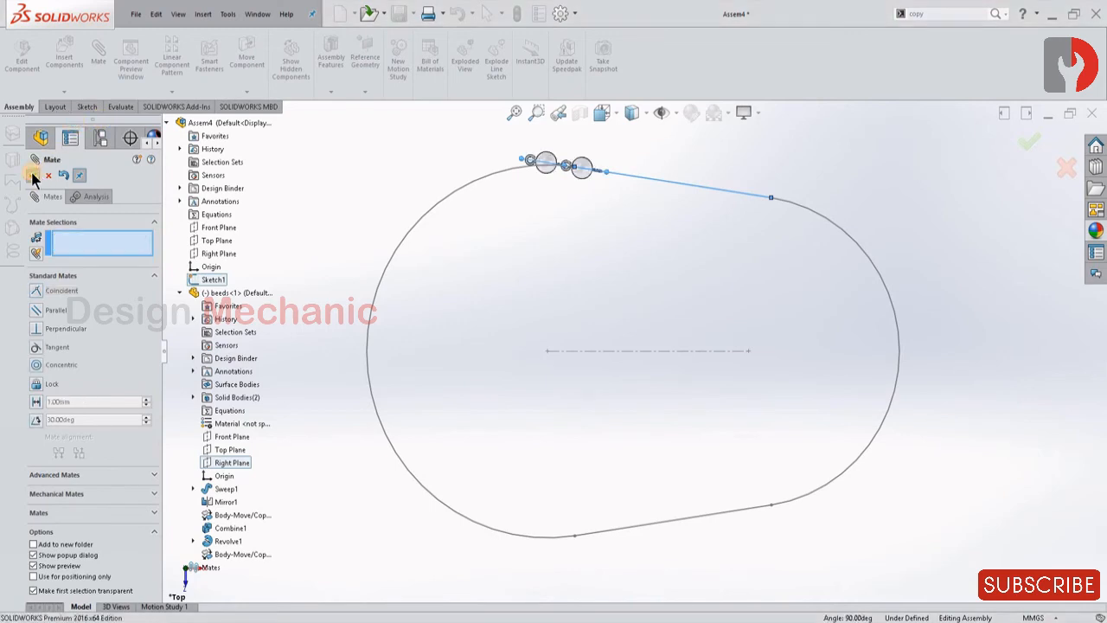
{"action": "left_click", "coordinate": [590, 172]}
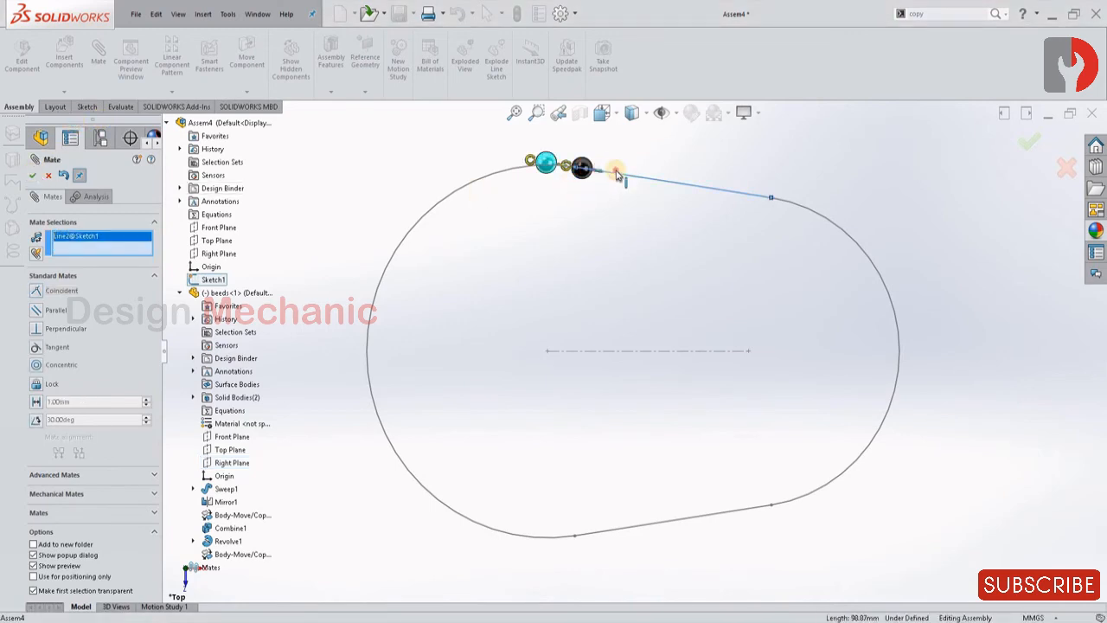
{"action": "left_click_drag", "start_coordinate": [583, 177], "coordinate": [703, 191]}
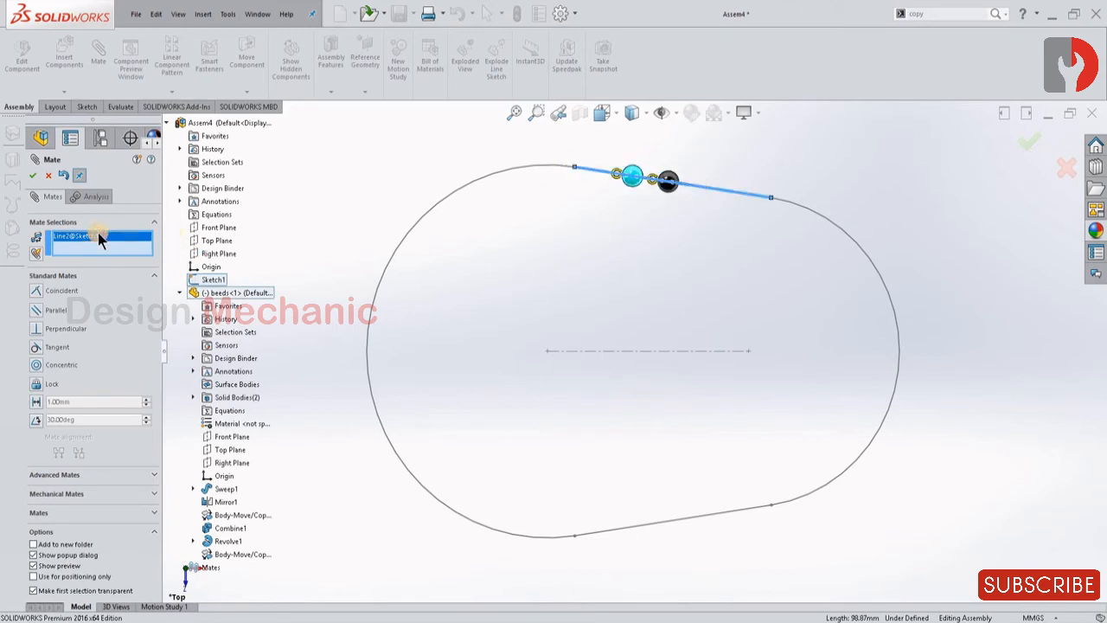
{"action": "key", "text": "Delete"}
Step: Add a Coincident mate between the hook beside the cyan ball and the left endpoint of the upper tangent line, and finish mating
{"action": "scroll", "coordinate": [606, 178], "scroll_direction": "down", "scroll_amount": 5}
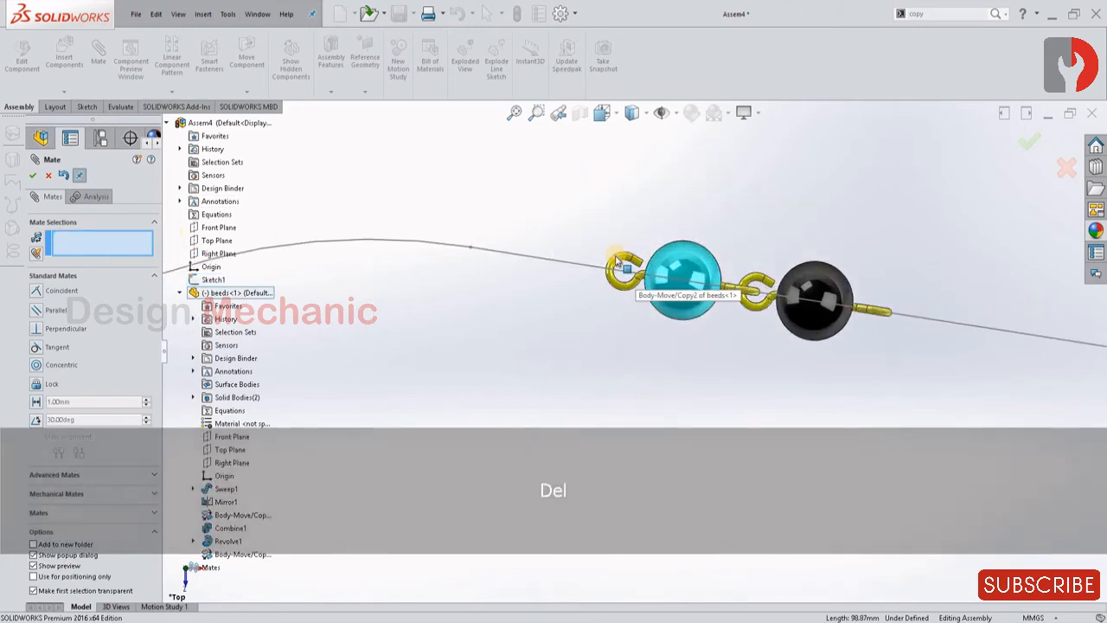
{"action": "left_click", "coordinate": [617, 262]}
{"action": "left_click", "coordinate": [471, 251]}
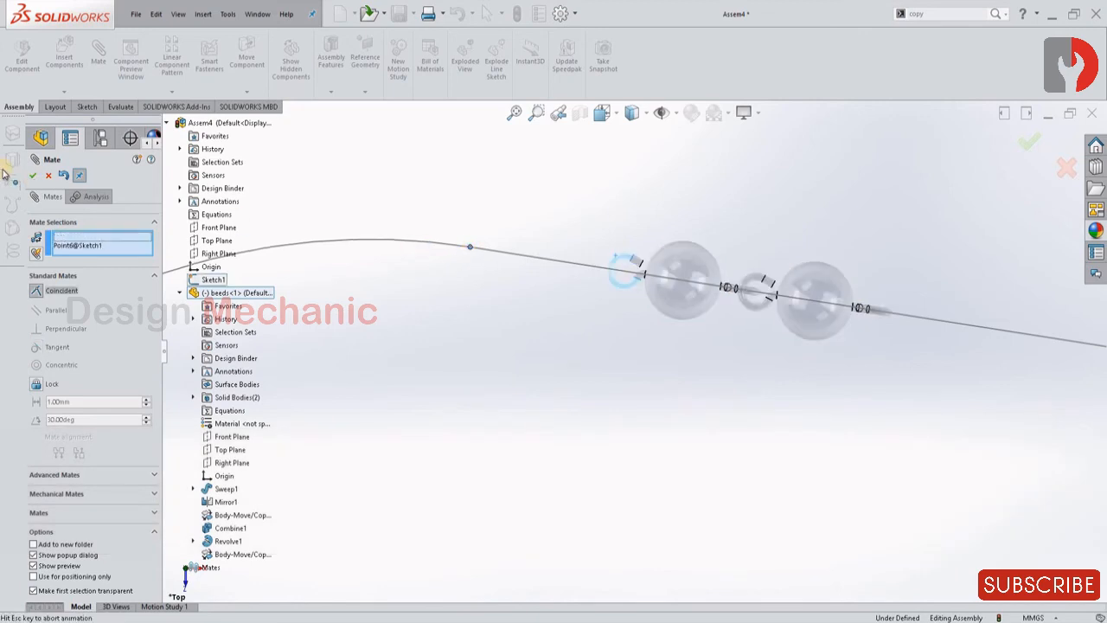
{"action": "left_click", "coordinate": [32, 174]}
{"action": "left_click", "coordinate": [742, 203]}
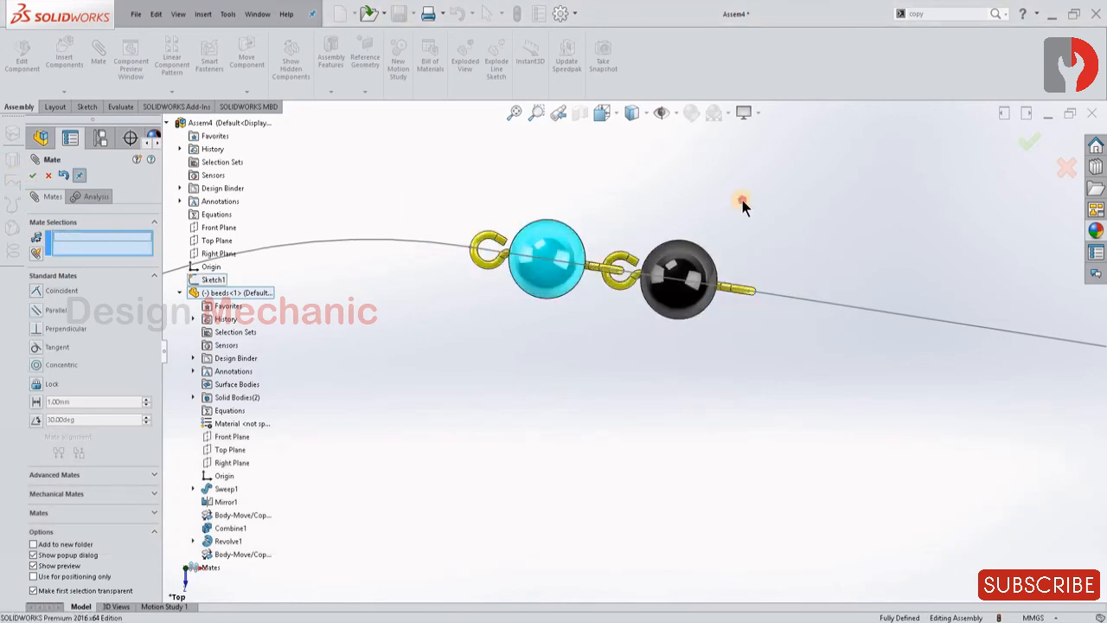
{"action": "scroll", "coordinate": [703, 376], "scroll_direction": "up", "scroll_amount": 7}
{"action": "left_click", "coordinate": [34, 174]}
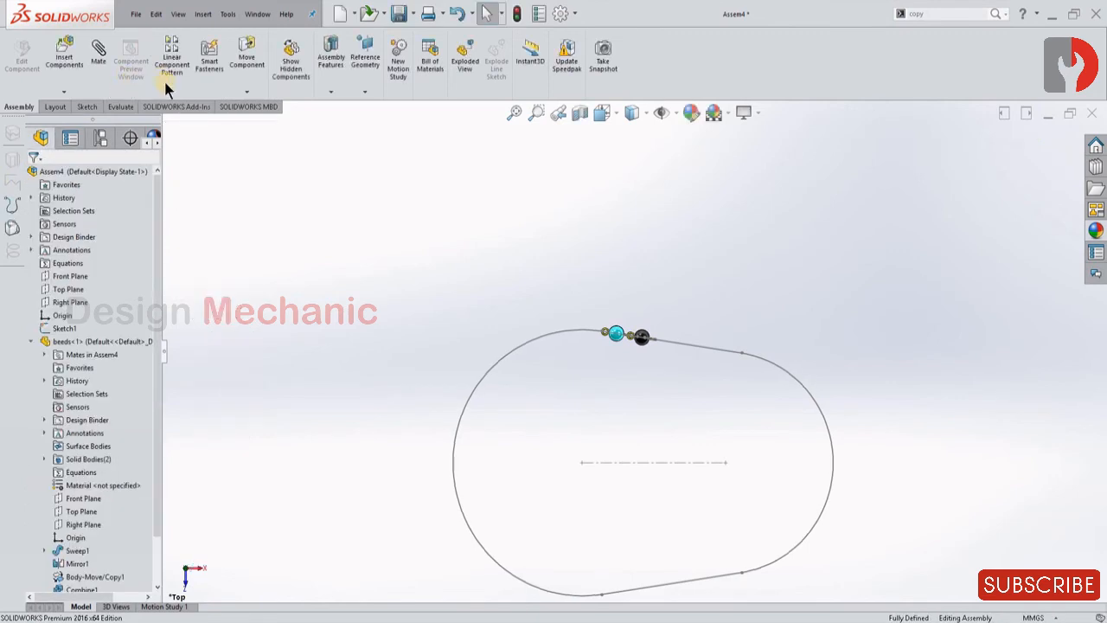
Step: Create a Curve Driven Component Pattern of the beeds component along Sketch1 with 20 equally spaced instances, aligned Tangent to curve
{"action": "left_click", "coordinate": [170, 93]}
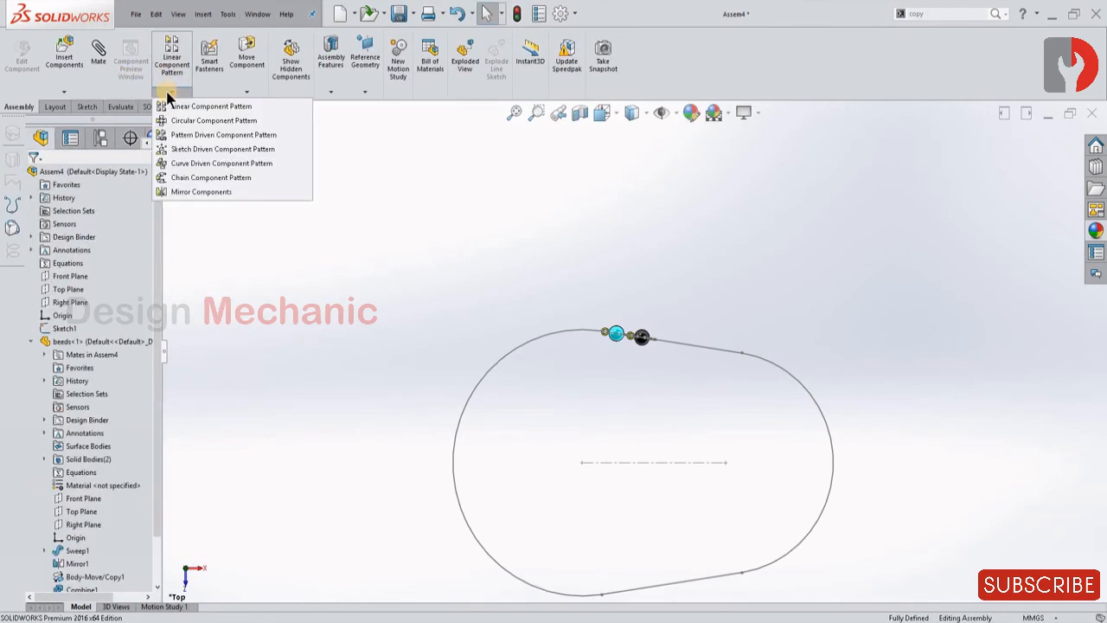
{"action": "left_click", "coordinate": [197, 164]}
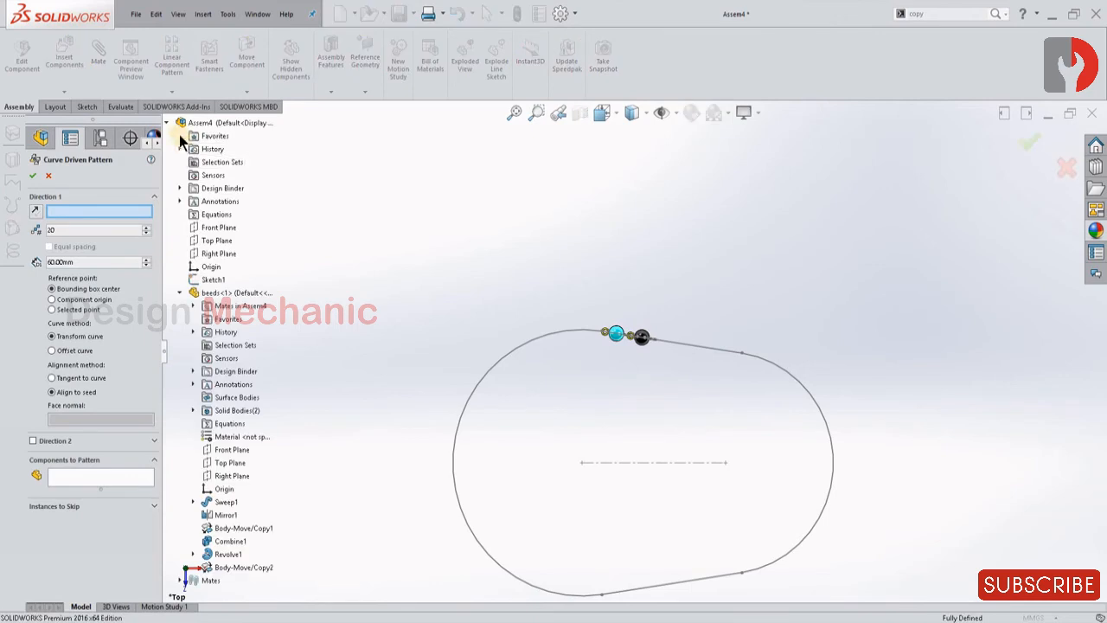
{"action": "left_click", "coordinate": [213, 279]}
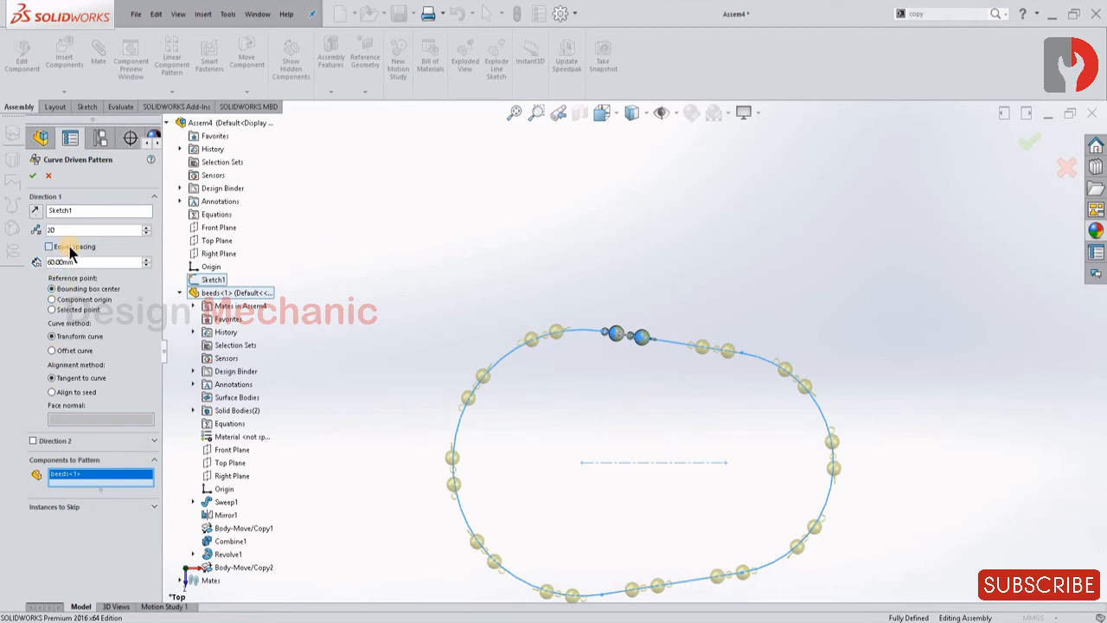
{"action": "left_click", "coordinate": [70, 247]}
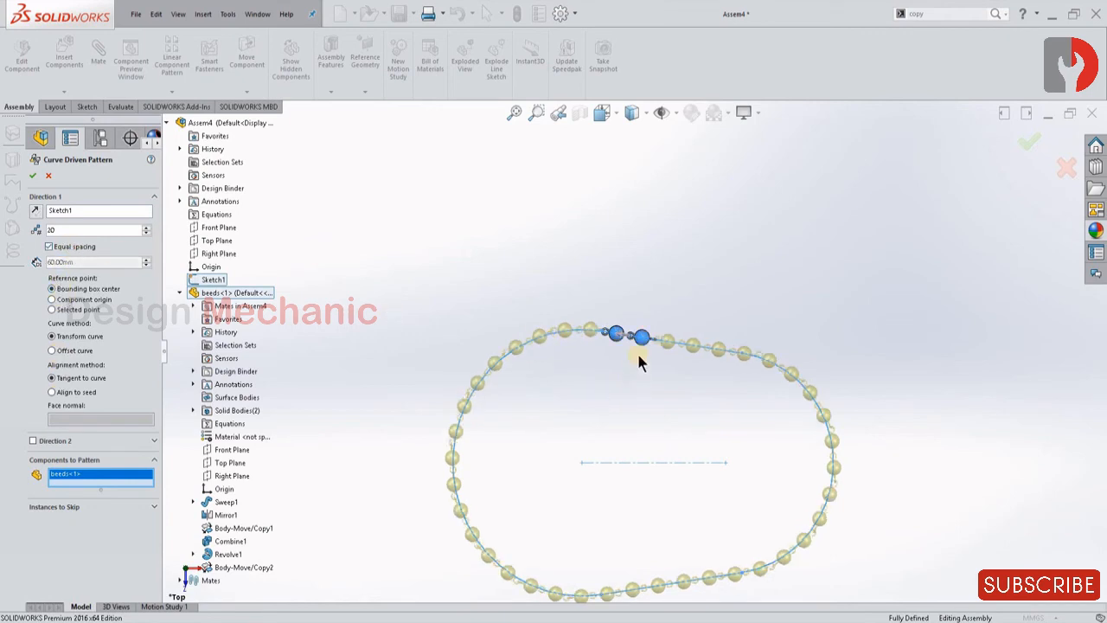
{"action": "scroll", "coordinate": [638, 355], "scroll_direction": "down", "scroll_amount": 3}
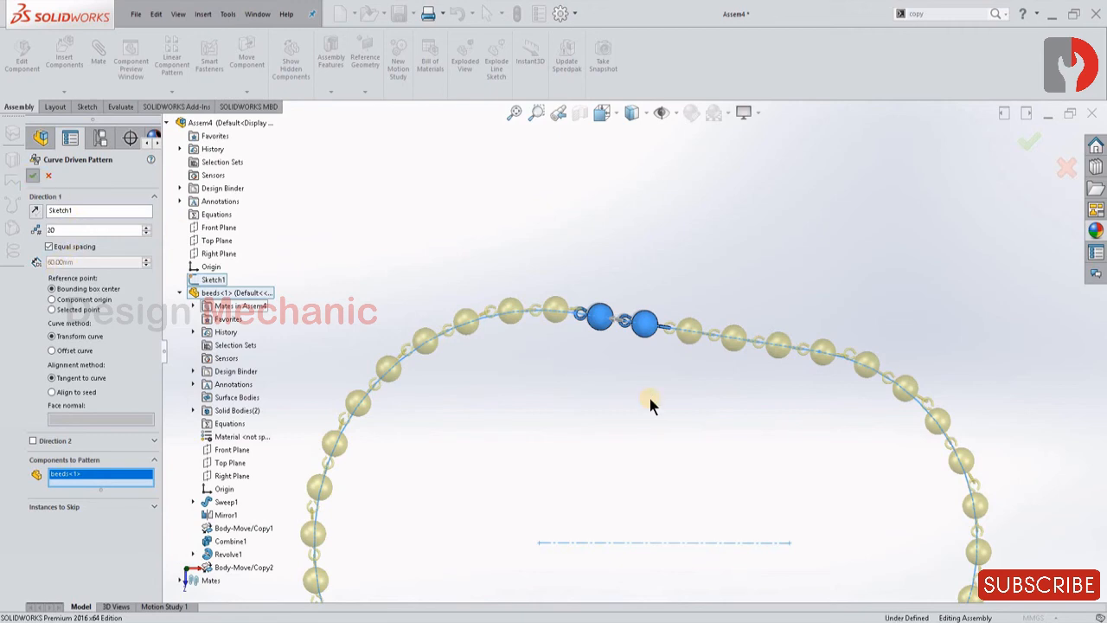
{"action": "key", "text": "Return"}
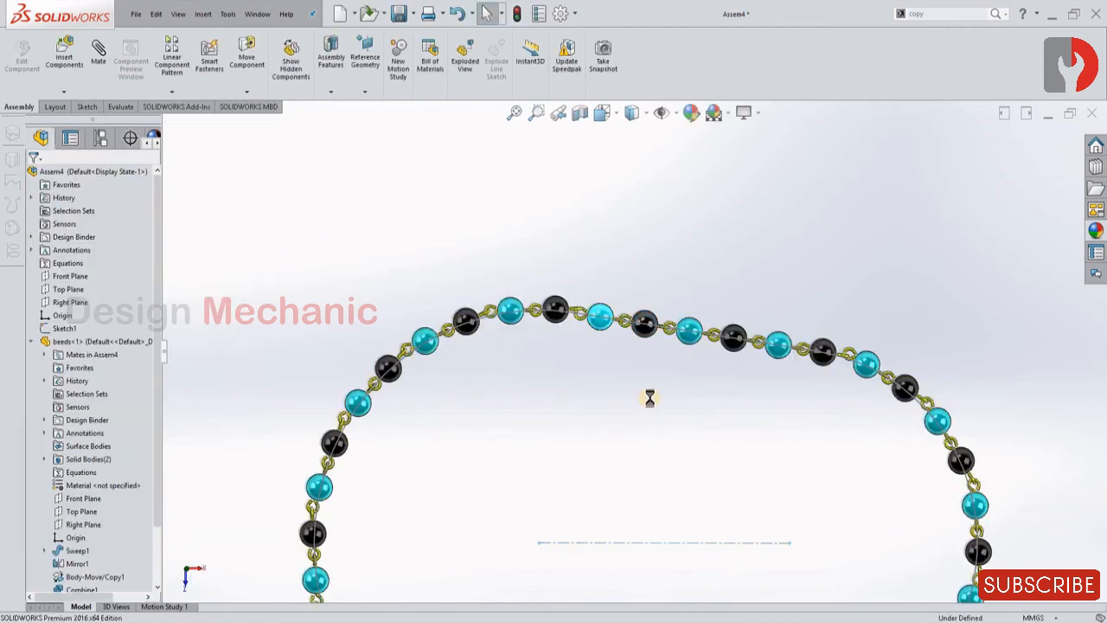
Step: Hide the belt-shaped path sketch running through the patterned beads
{"action": "scroll", "coordinate": [630, 448], "scroll_direction": "up", "scroll_amount": 3}
{"action": "middle_click_drag", "start_coordinate": [631, 451], "coordinate": [605, 524]}
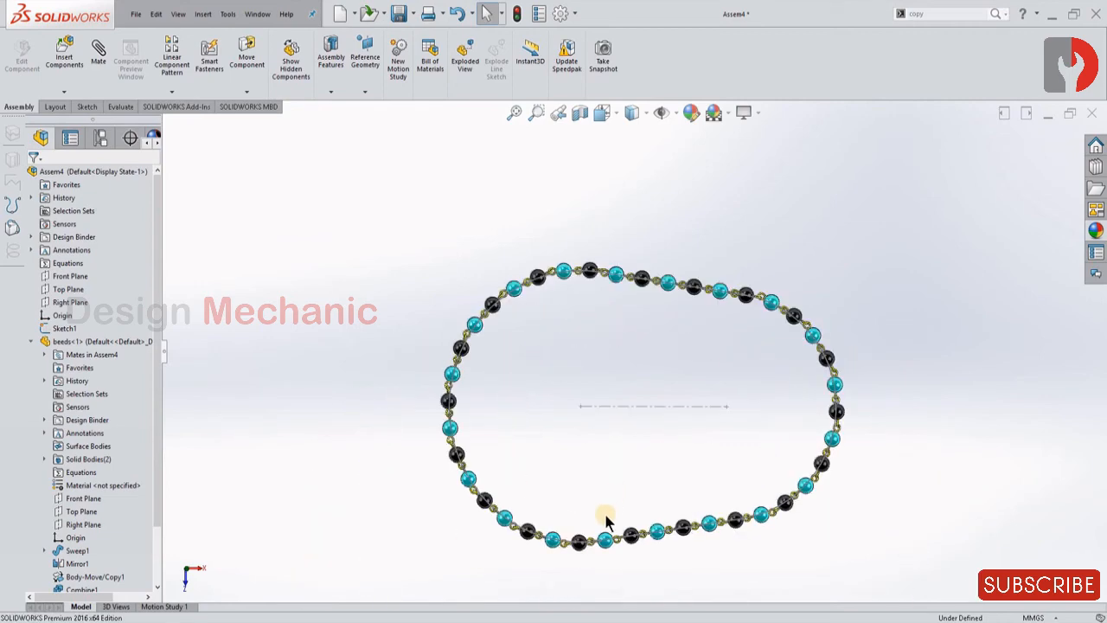
{"action": "scroll", "coordinate": [605, 524], "scroll_direction": "down", "scroll_amount": 5}
{"action": "middle_click_drag", "start_coordinate": [628, 451], "coordinate": [560, 511]}
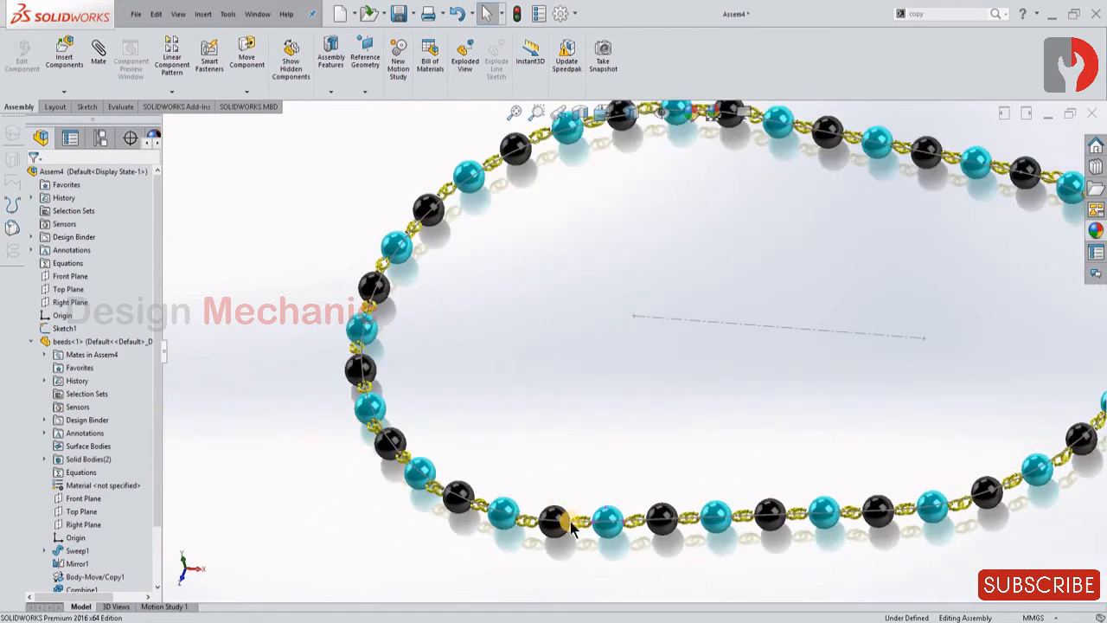
{"action": "scroll", "coordinate": [564, 529], "scroll_direction": "down", "scroll_amount": 5}
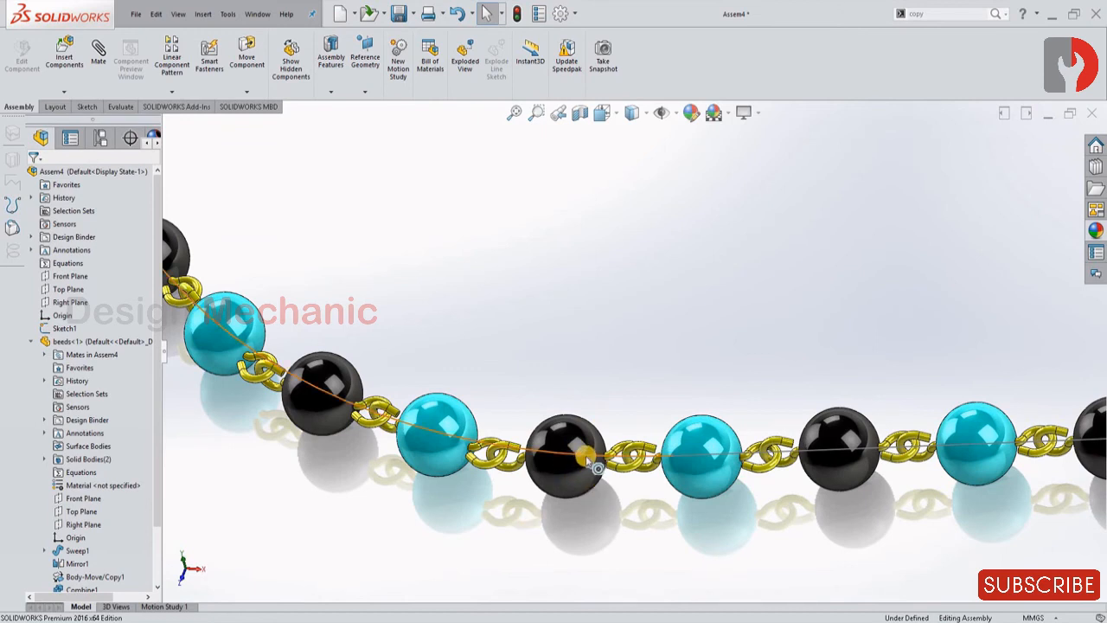
{"action": "left_click", "coordinate": [591, 460]}
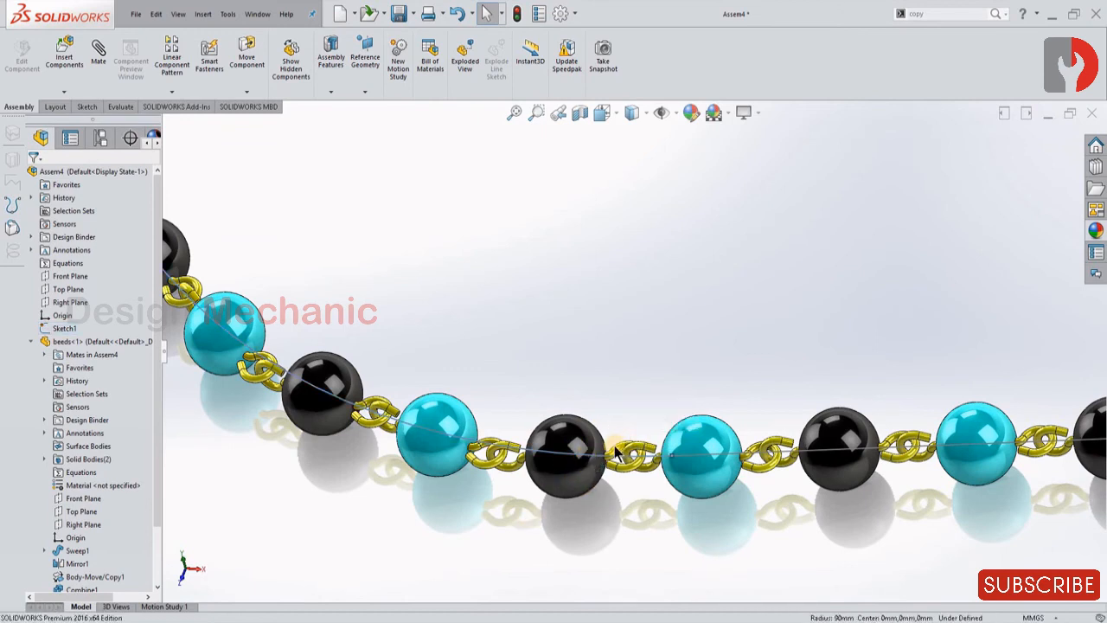
{"action": "scroll", "coordinate": [613, 452], "scroll_direction": "up", "scroll_amount": 6}
{"action": "scroll", "coordinate": [711, 297], "scroll_direction": "down", "scroll_amount": 2}
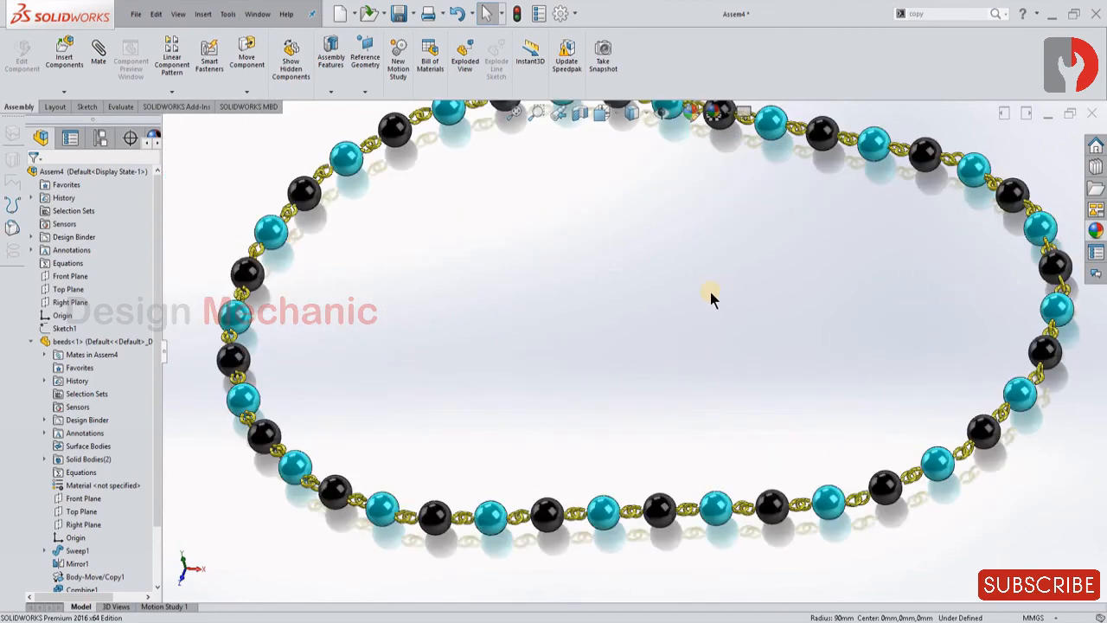
Step: Change the assembly's display style to shaded without edges
{"action": "middle_click_drag", "start_coordinate": [749, 238], "coordinate": [672, 462]}
{"action": "scroll", "coordinate": [682, 258], "scroll_direction": "up", "scroll_amount": 2}
{"action": "scroll", "coordinate": [672, 462], "scroll_direction": "down", "scroll_amount": 5}
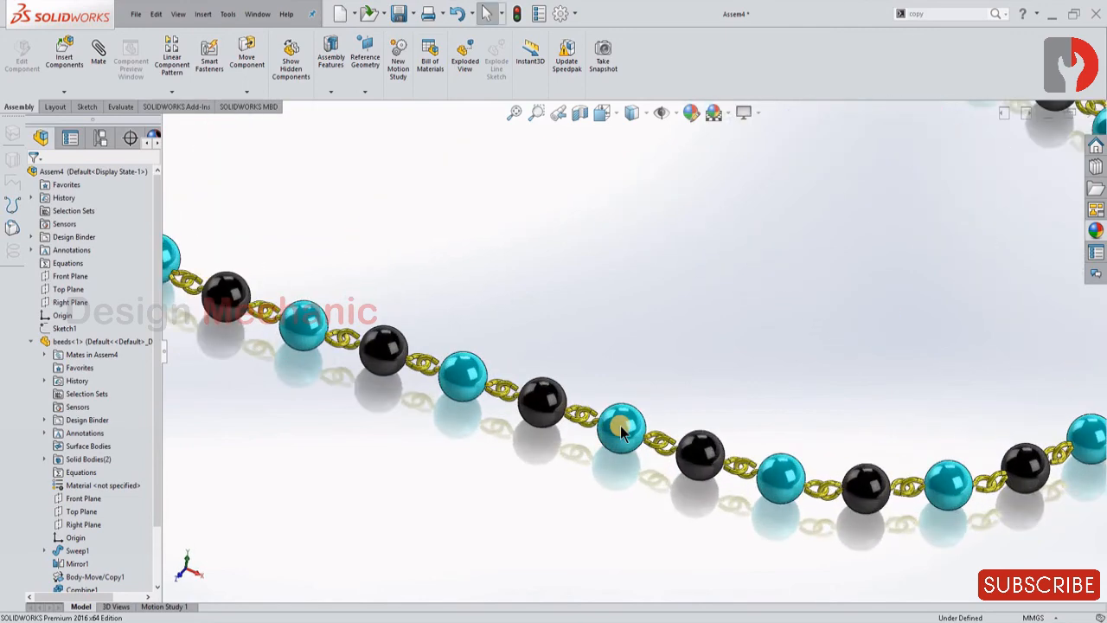
{"action": "middle_click_drag", "start_coordinate": [683, 380], "coordinate": [694, 302]}
{"action": "scroll", "coordinate": [694, 302], "scroll_direction": "up", "scroll_amount": 10}
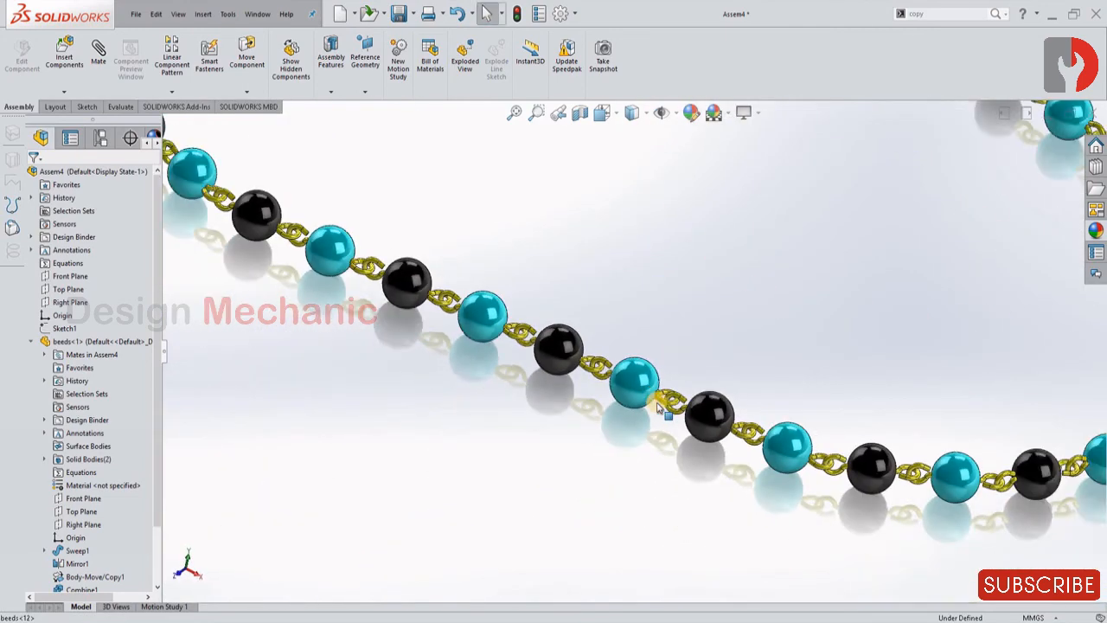
{"action": "scroll", "coordinate": [704, 153], "scroll_direction": "up", "scroll_amount": 1}
{"action": "scroll", "coordinate": [682, 140], "scroll_direction": "down", "scroll_amount": 1}
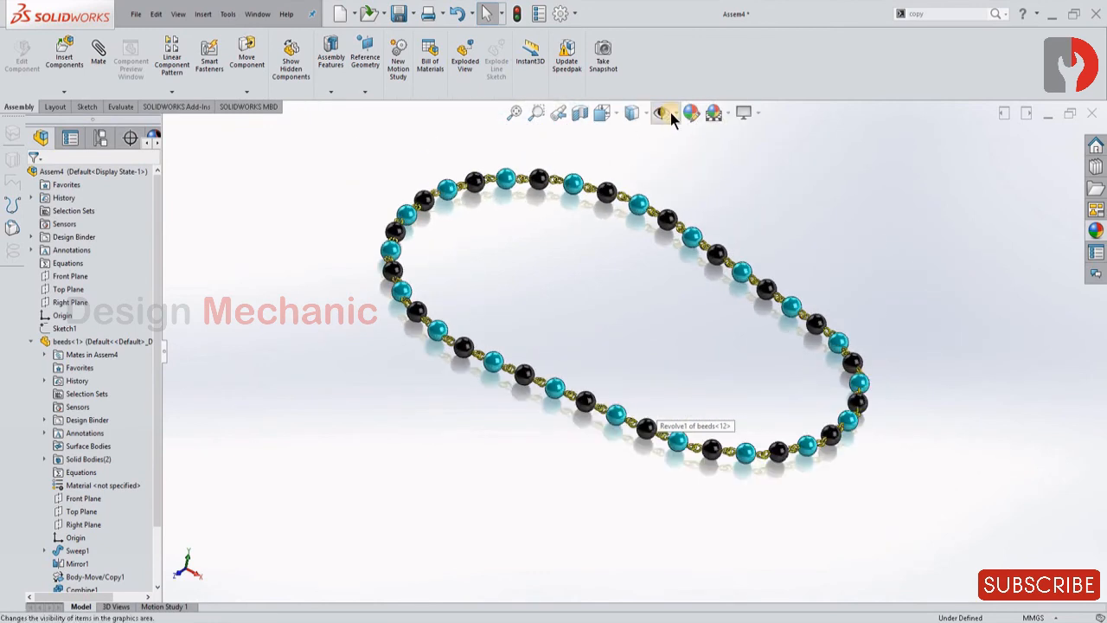
{"action": "left_click", "coordinate": [642, 112]}
{"action": "left_click", "coordinate": [633, 166]}
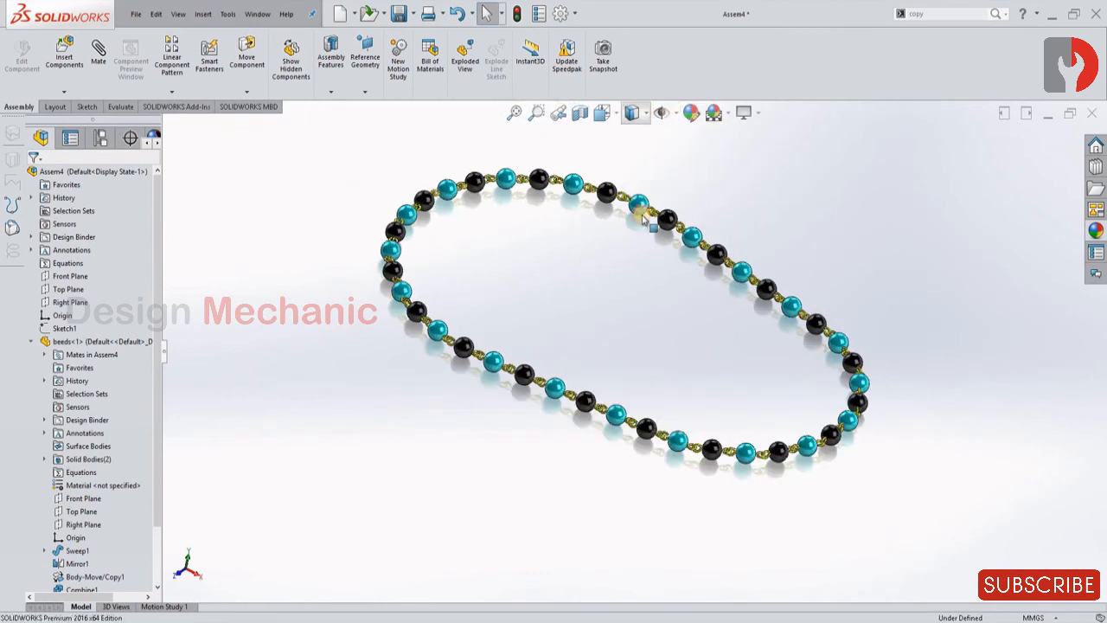
Step: Inspect the bead chain and its hook connections up close and from several angles
{"action": "middle_click_drag", "start_coordinate": [649, 304], "coordinate": [677, 256]}
{"action": "scroll", "coordinate": [556, 331], "scroll_direction": "down", "scroll_amount": 5}
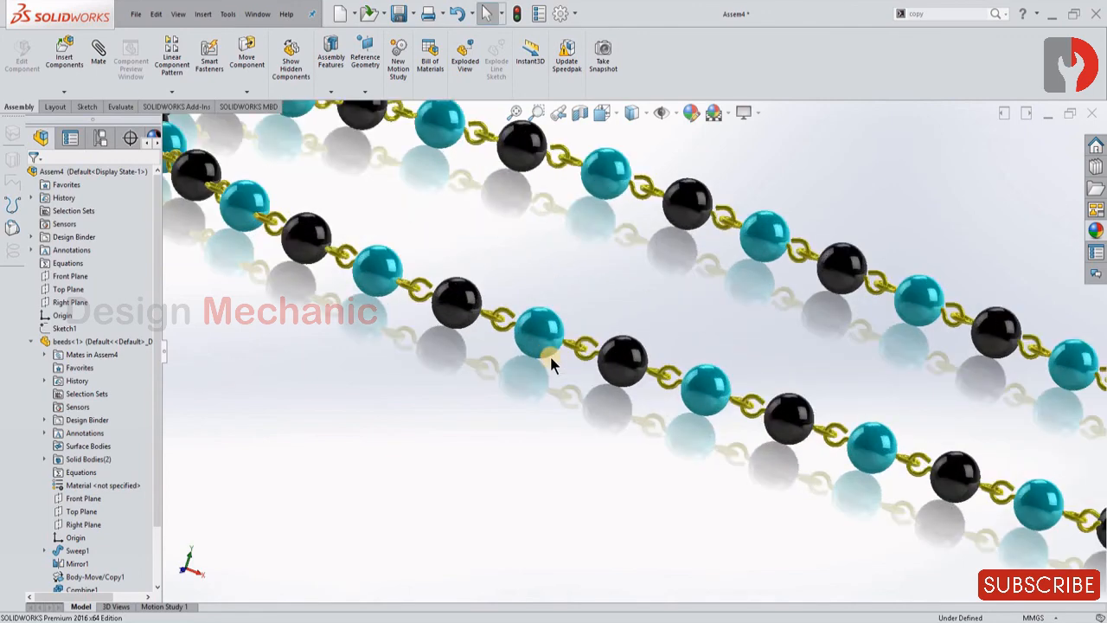
{"action": "middle_click_drag", "start_coordinate": [551, 361], "coordinate": [610, 376]}
{"action": "scroll", "coordinate": [559, 395], "scroll_direction": "up", "scroll_amount": 10}
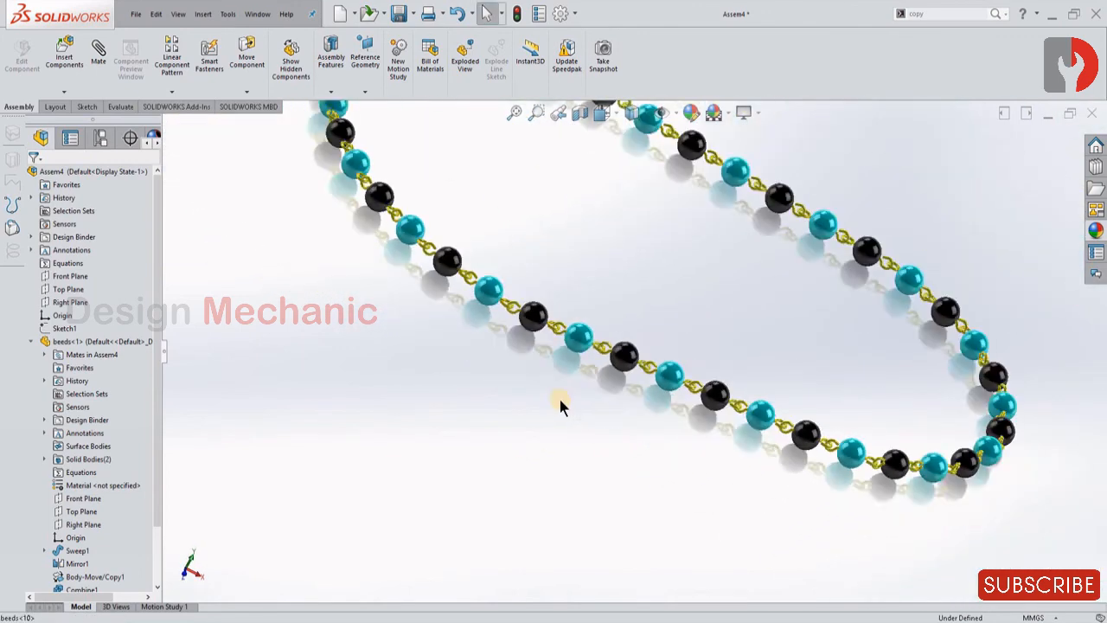
{"action": "scroll", "coordinate": [640, 238], "scroll_direction": "down", "scroll_amount": 3}
{"action": "middle_click_drag", "start_coordinate": [769, 346], "coordinate": [742, 349]}
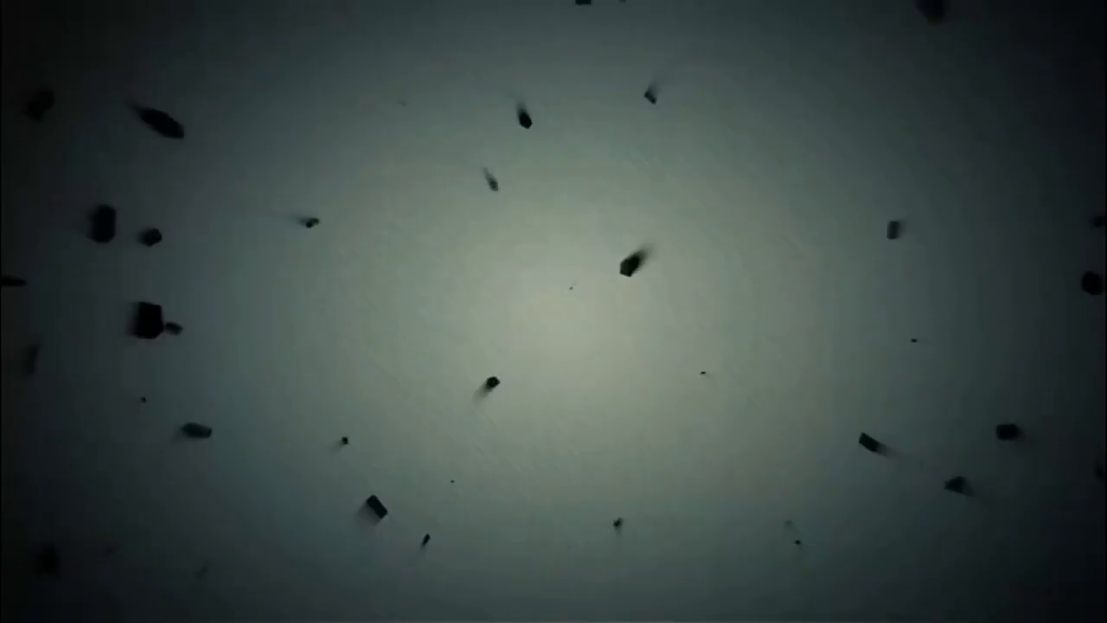